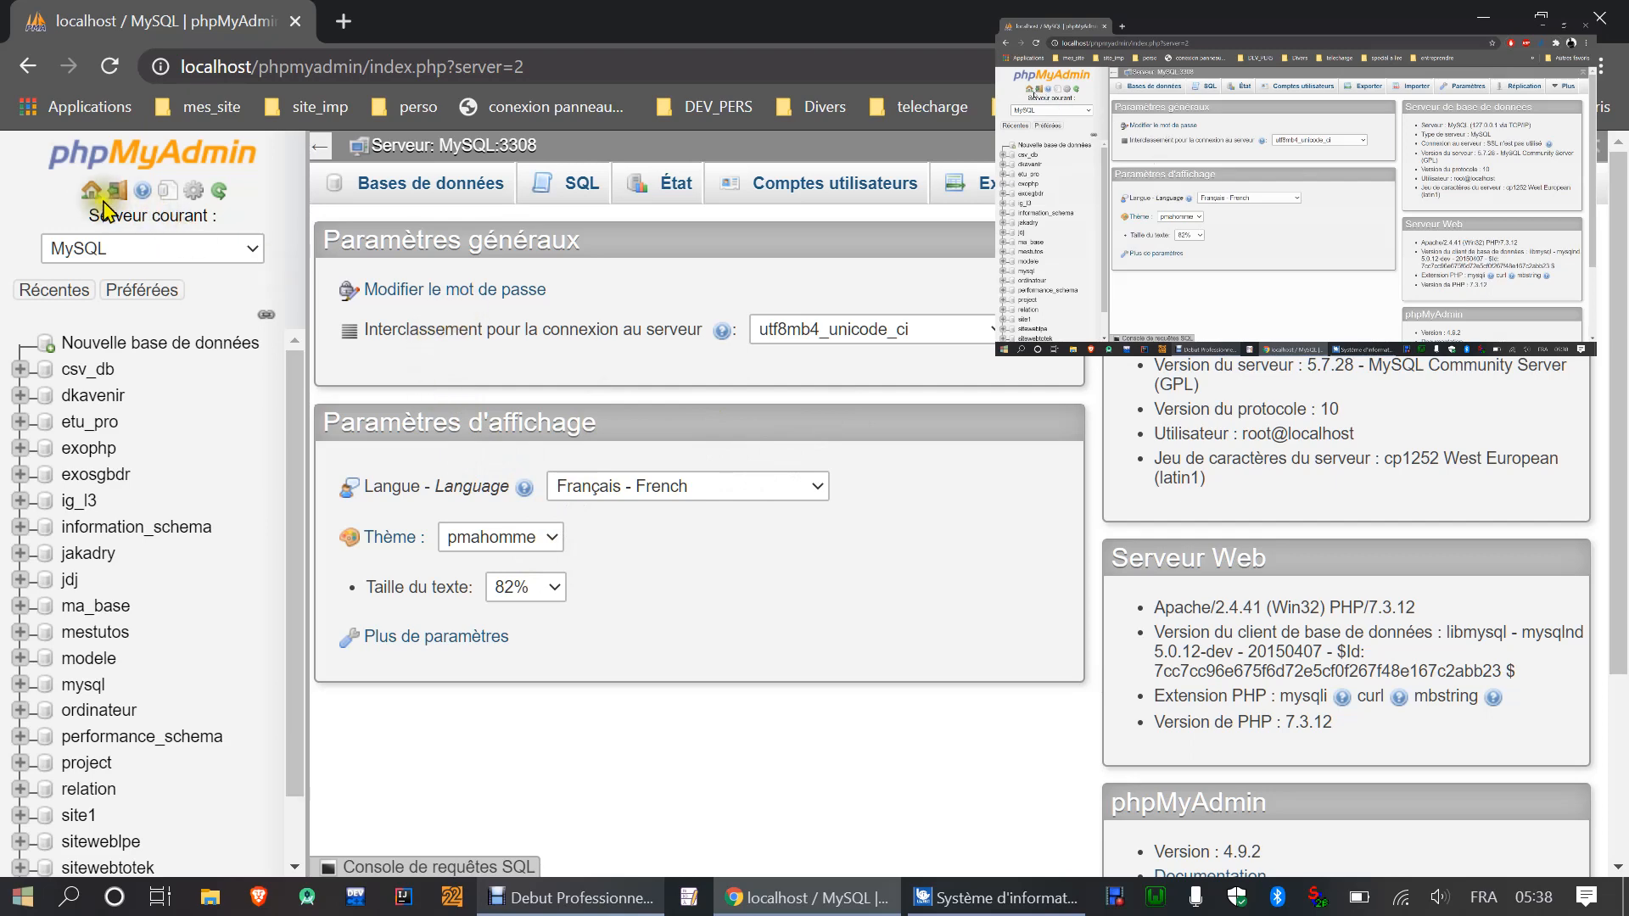
# Step: Open the server's databases page and enter base_modele as the new database's name
pyautogui.click(422, 188)
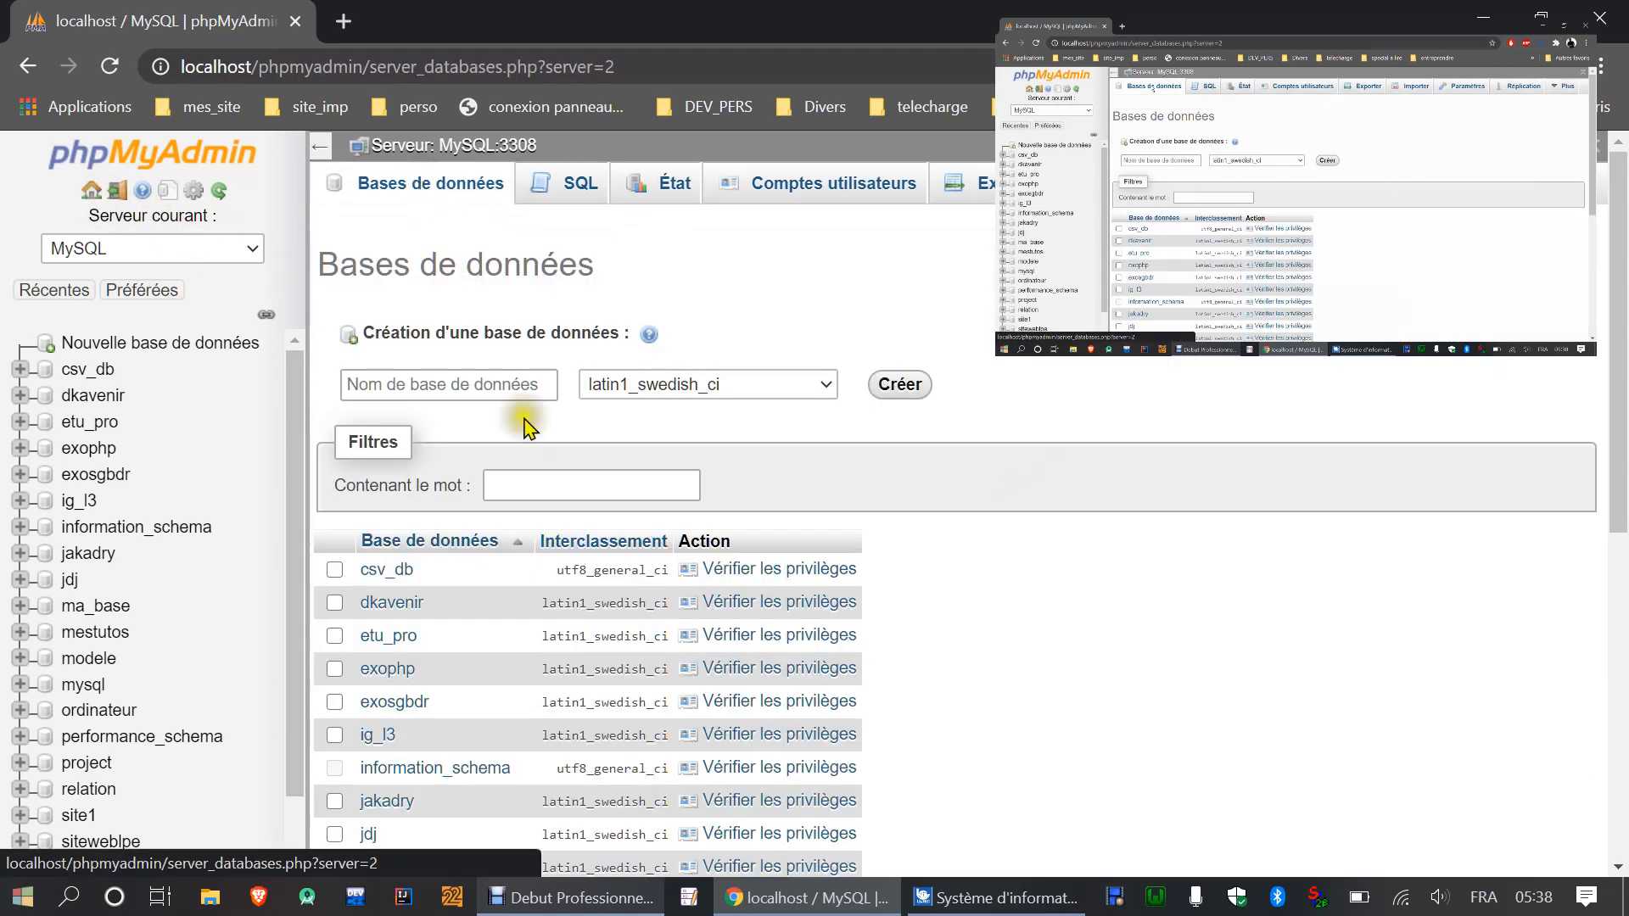
pyautogui.click(479, 384)
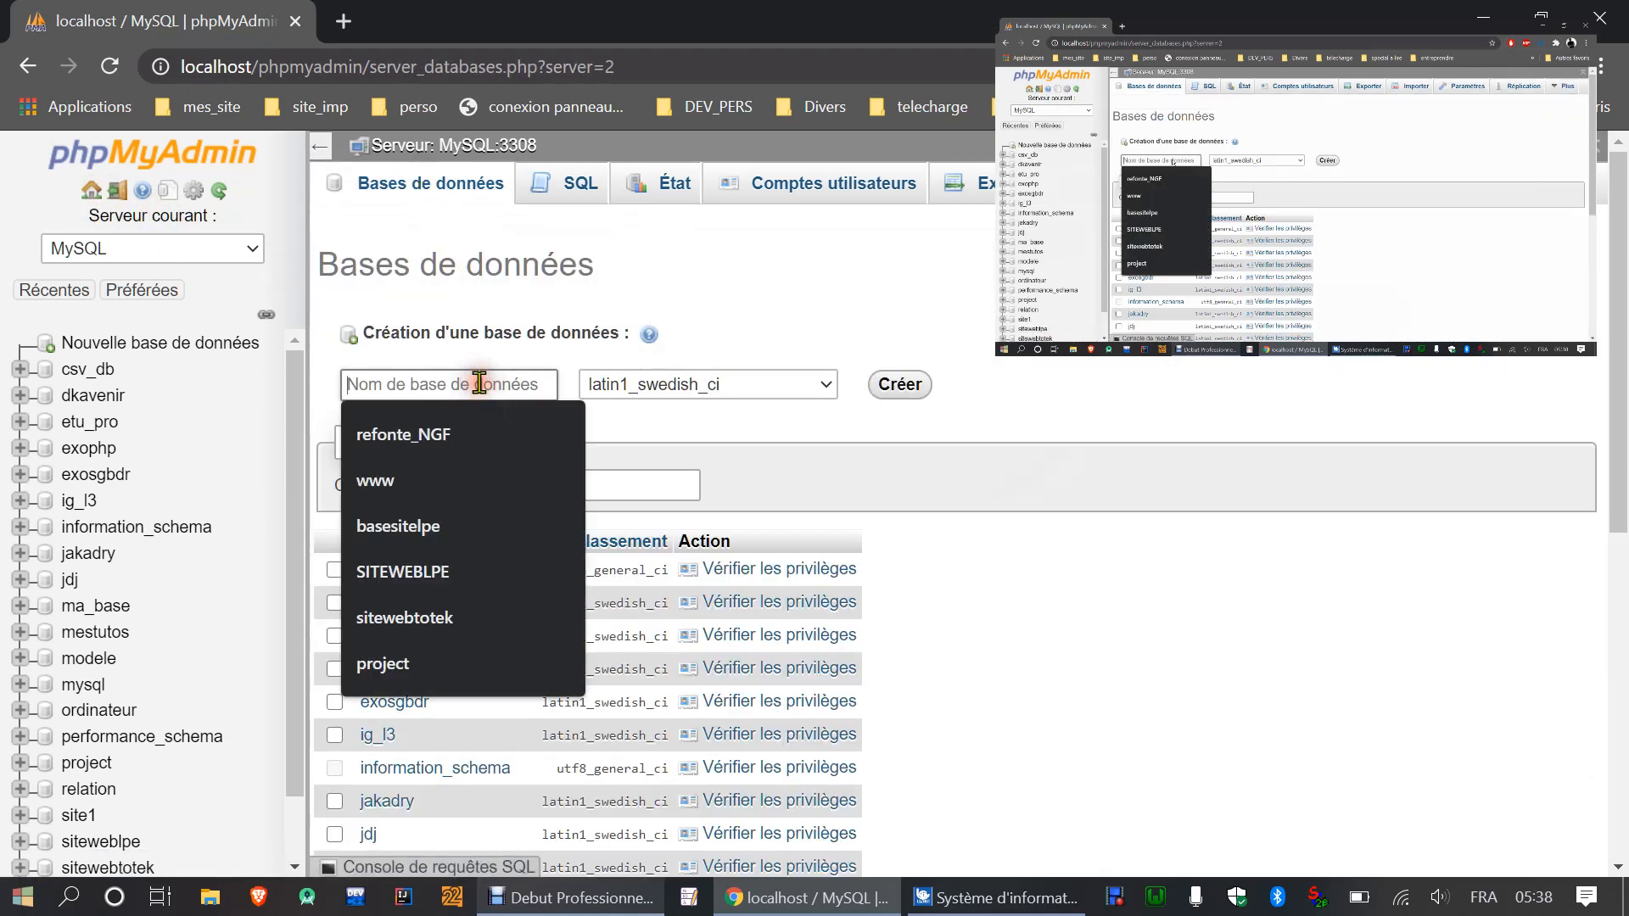
pyautogui.click(551, 315)
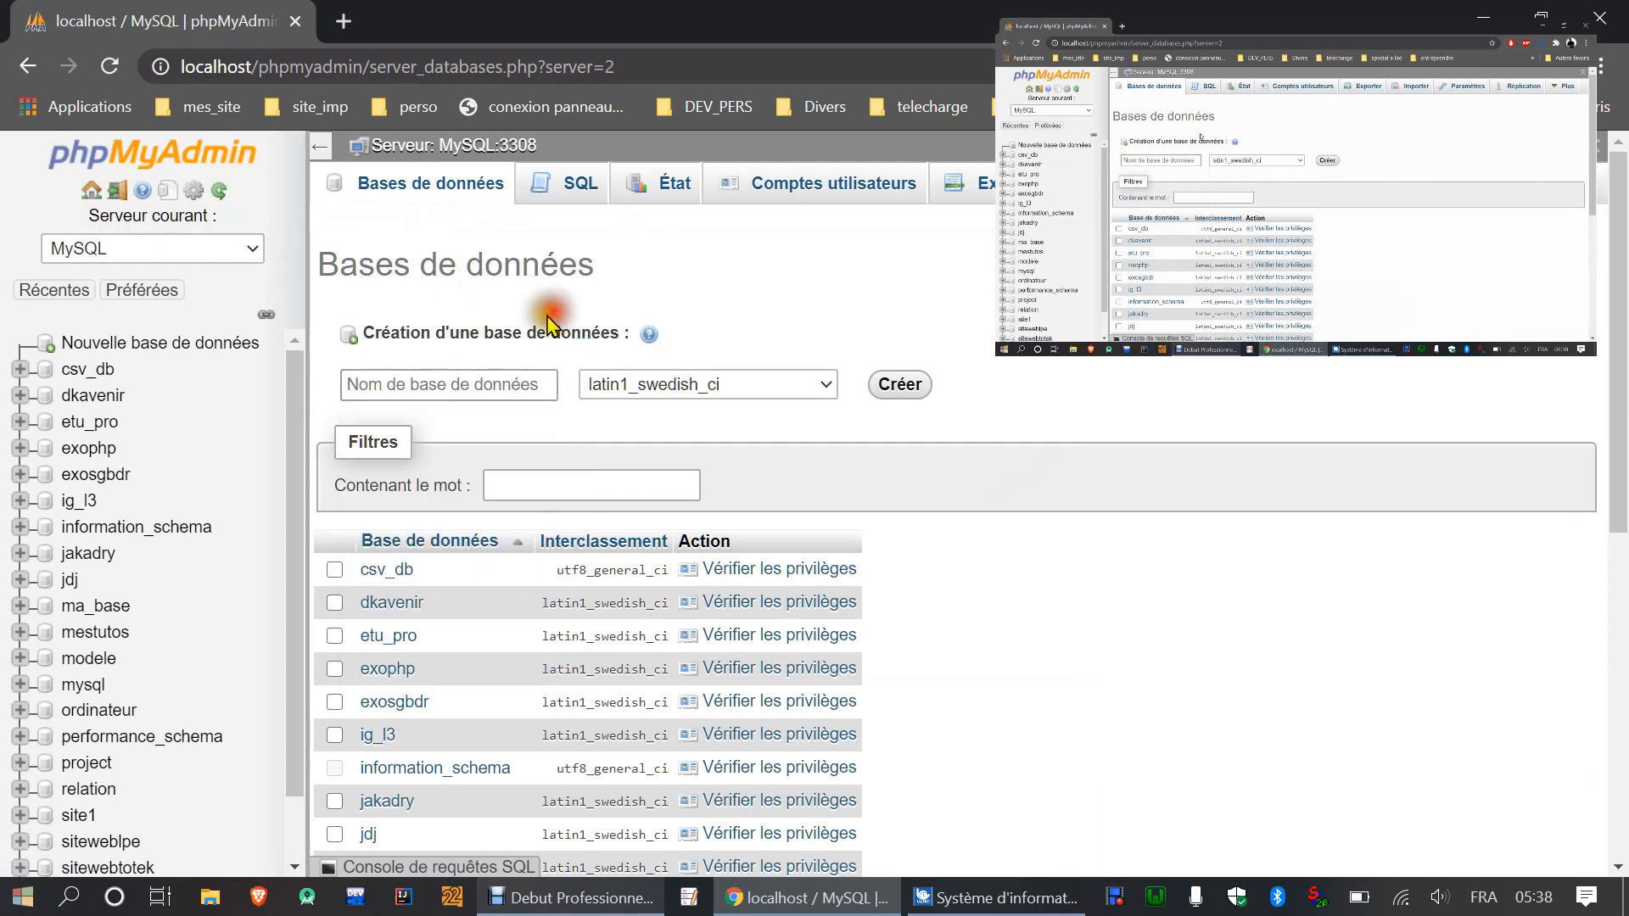
pyautogui.click(403, 381)
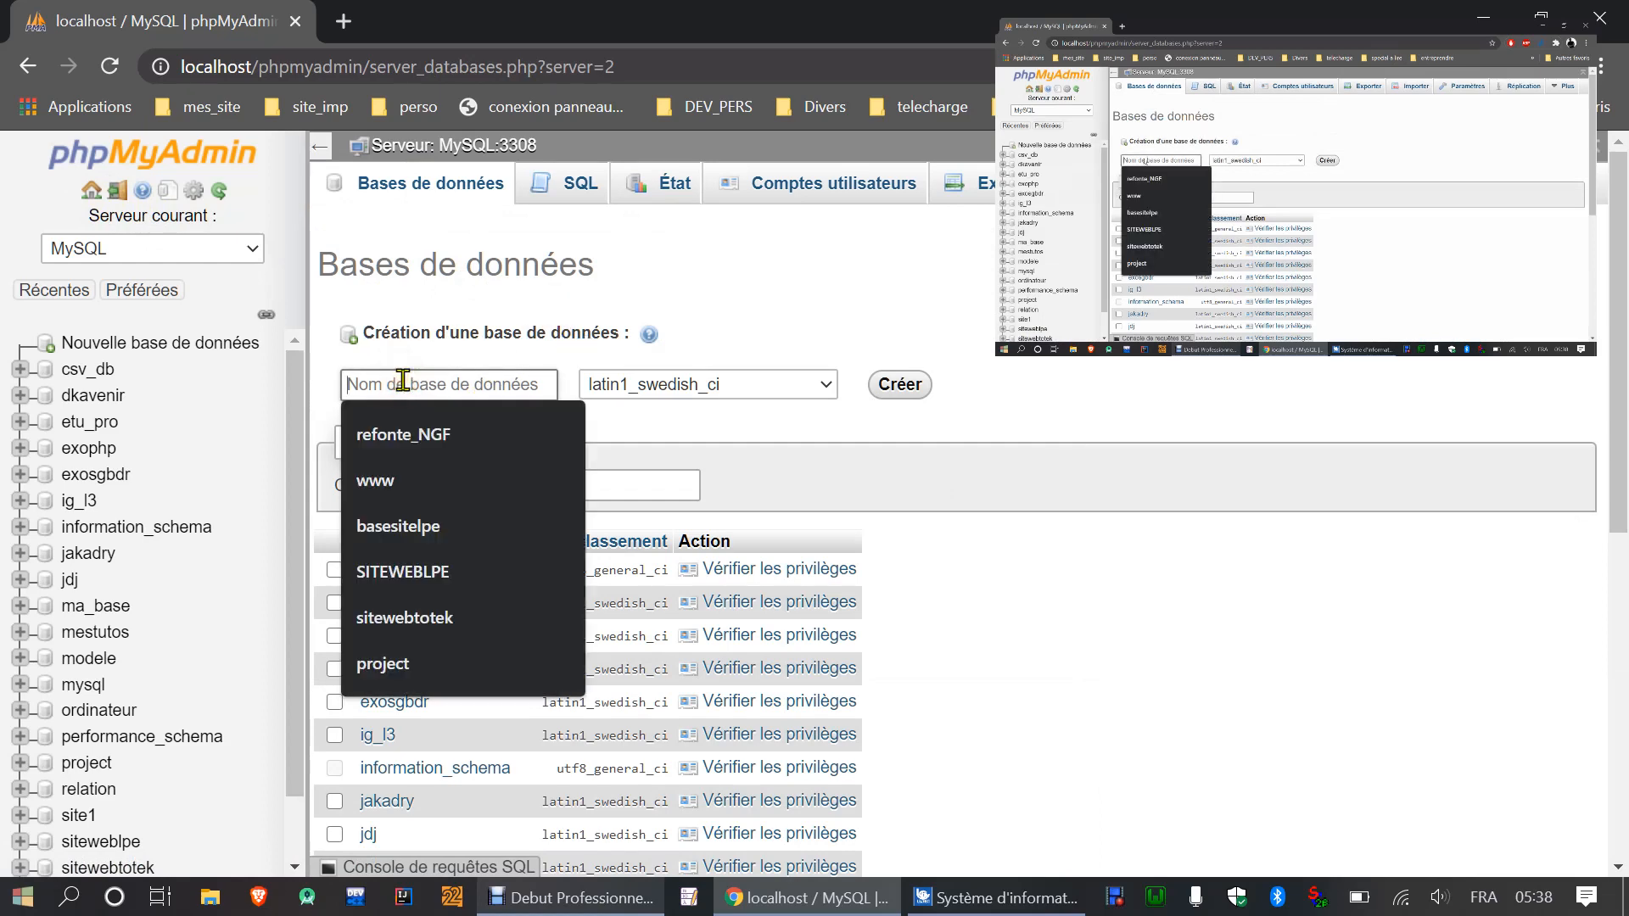
pyautogui.write('base')
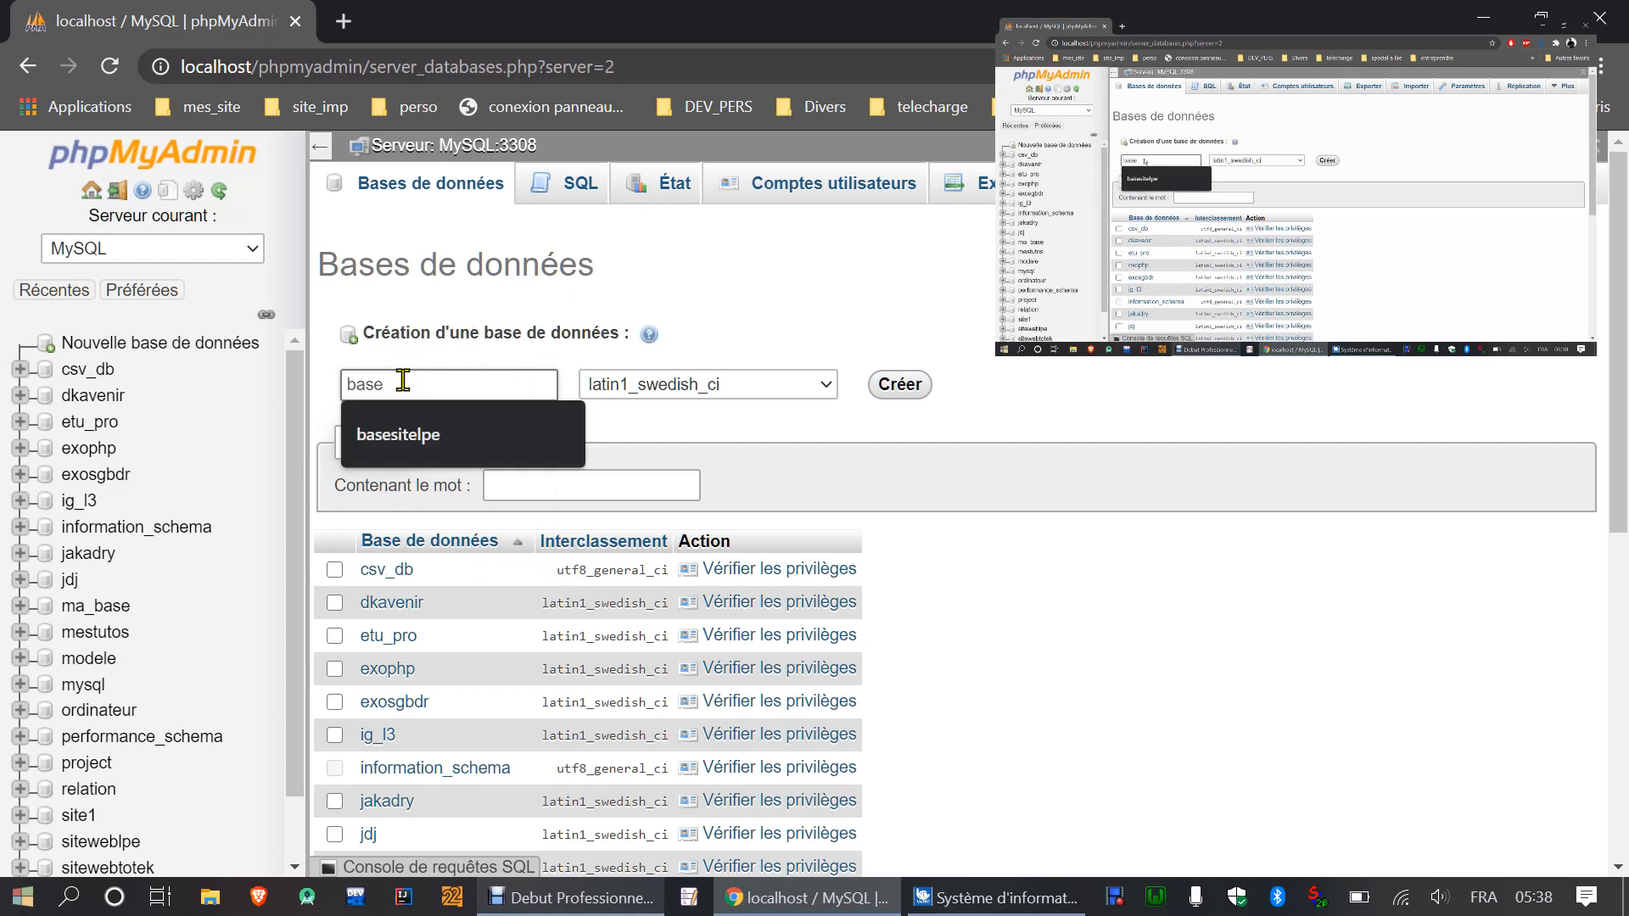
pyautogui.write('_')
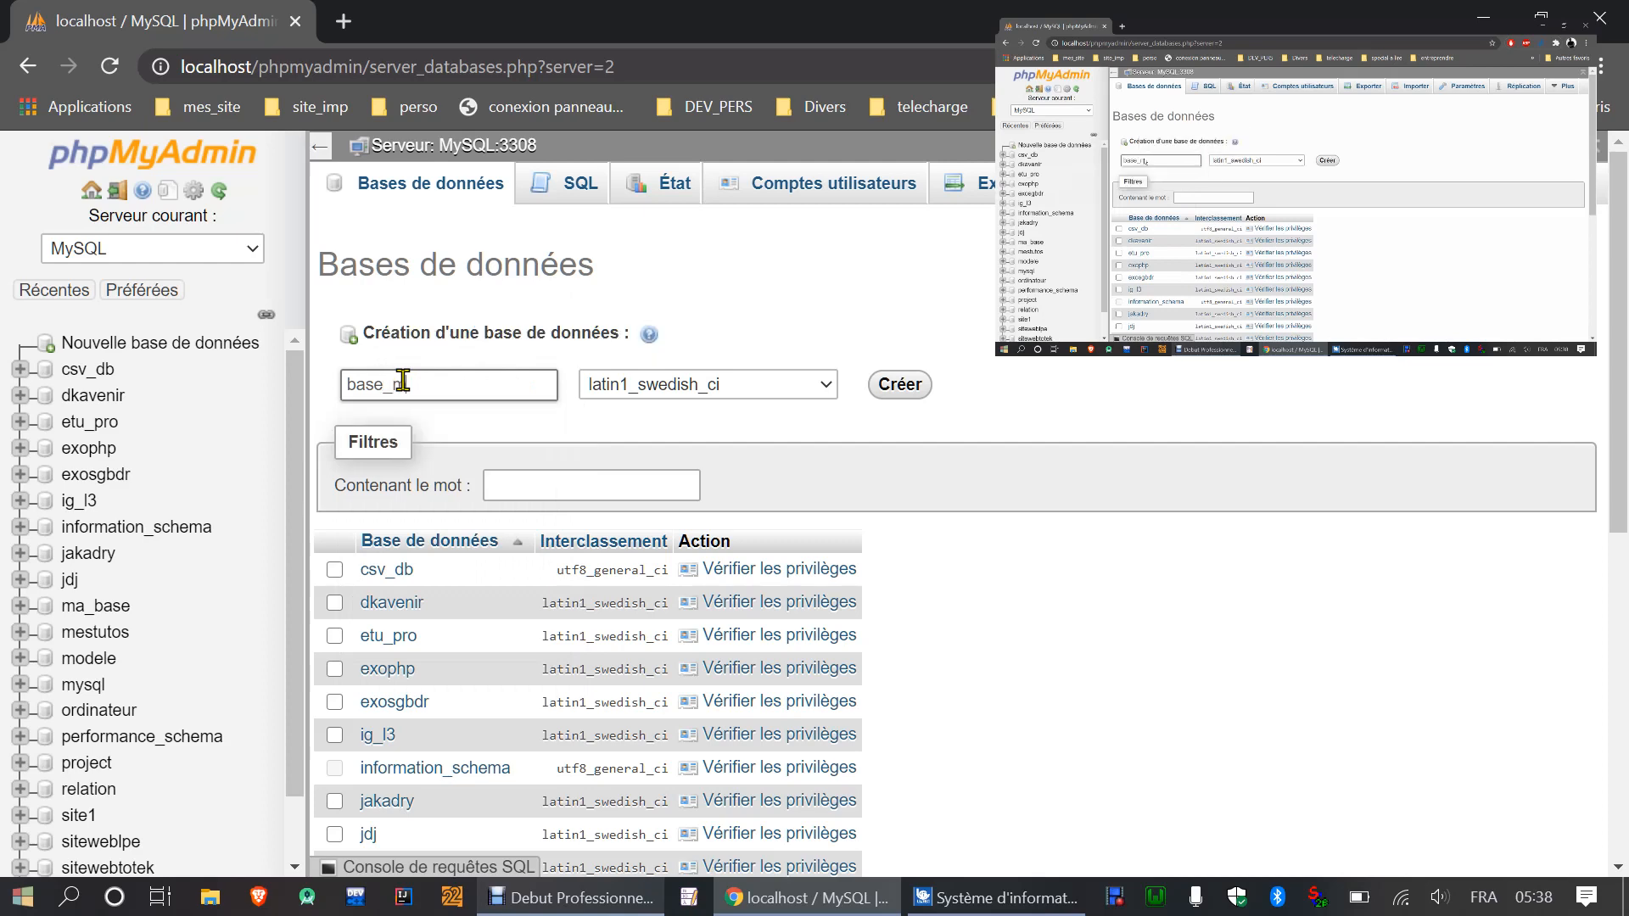
pyautogui.write('modele')
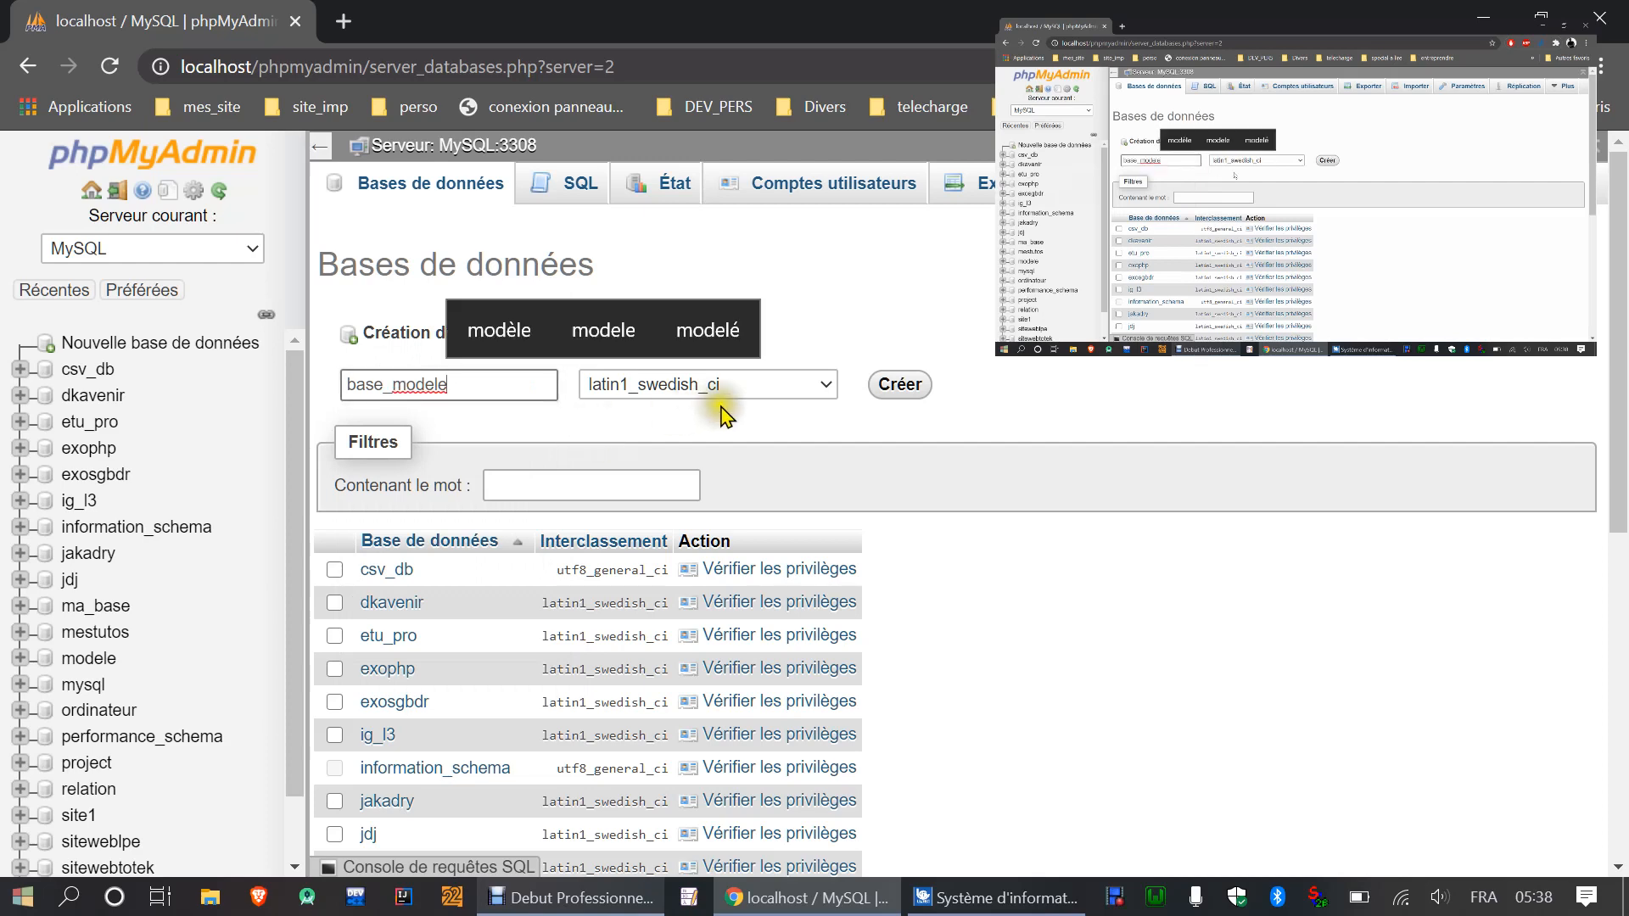
# Step: Reset the collation choice to the blank Interclassement option and create the base_modele database
pyautogui.click(828, 386)
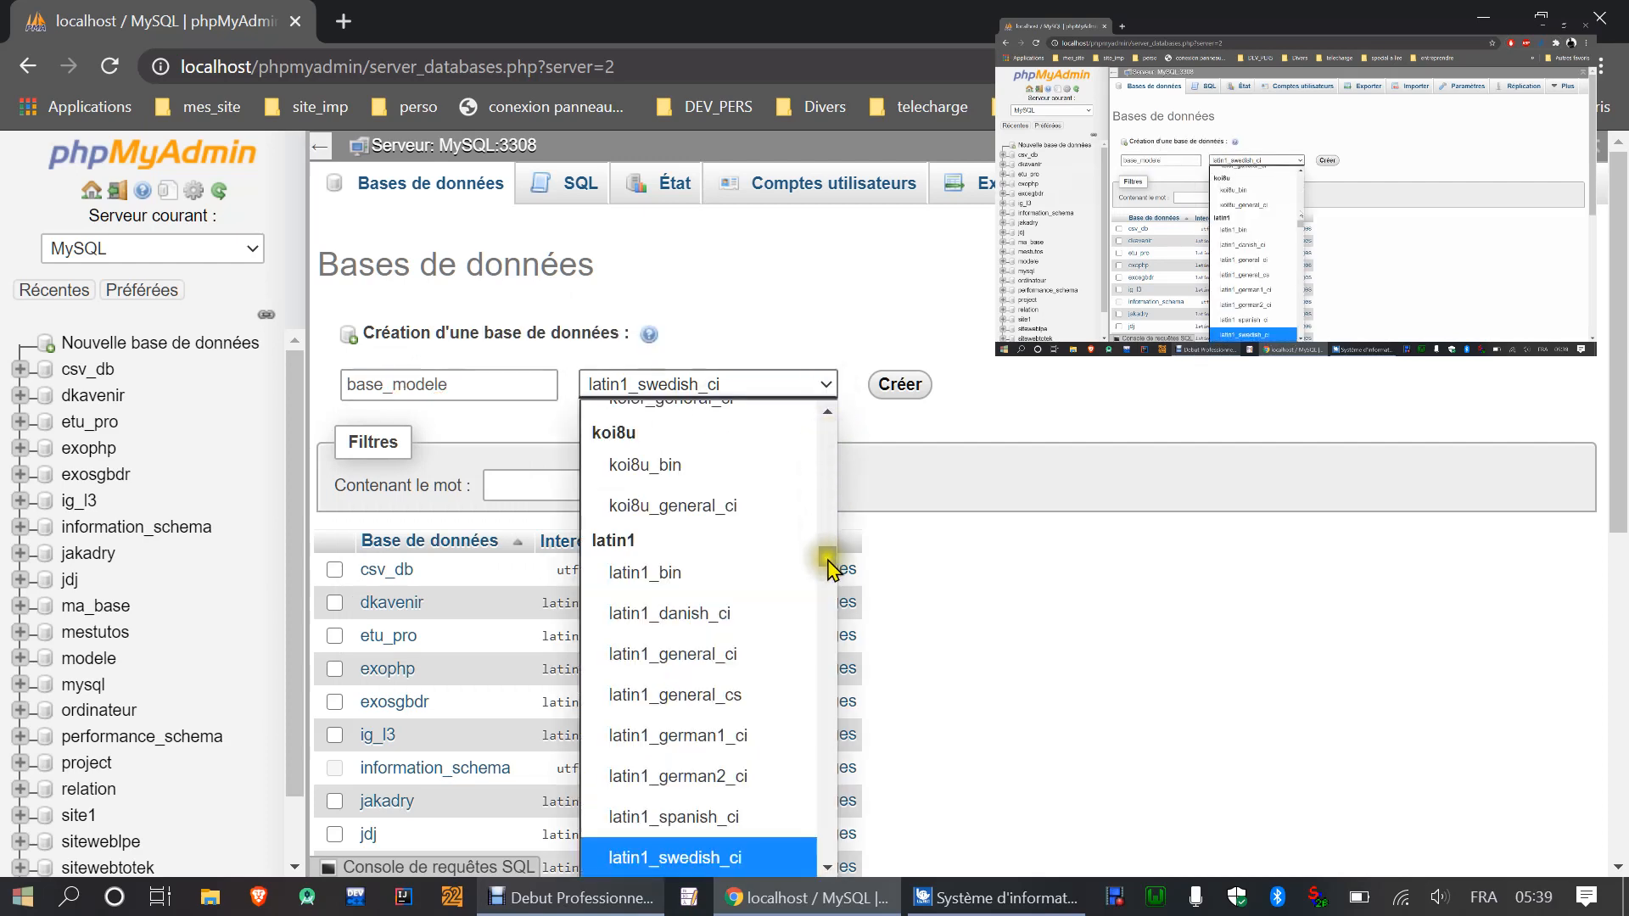
pyautogui.moveTo(829, 560); pyautogui.dragTo(819, 381)
pyautogui.click(649, 422)
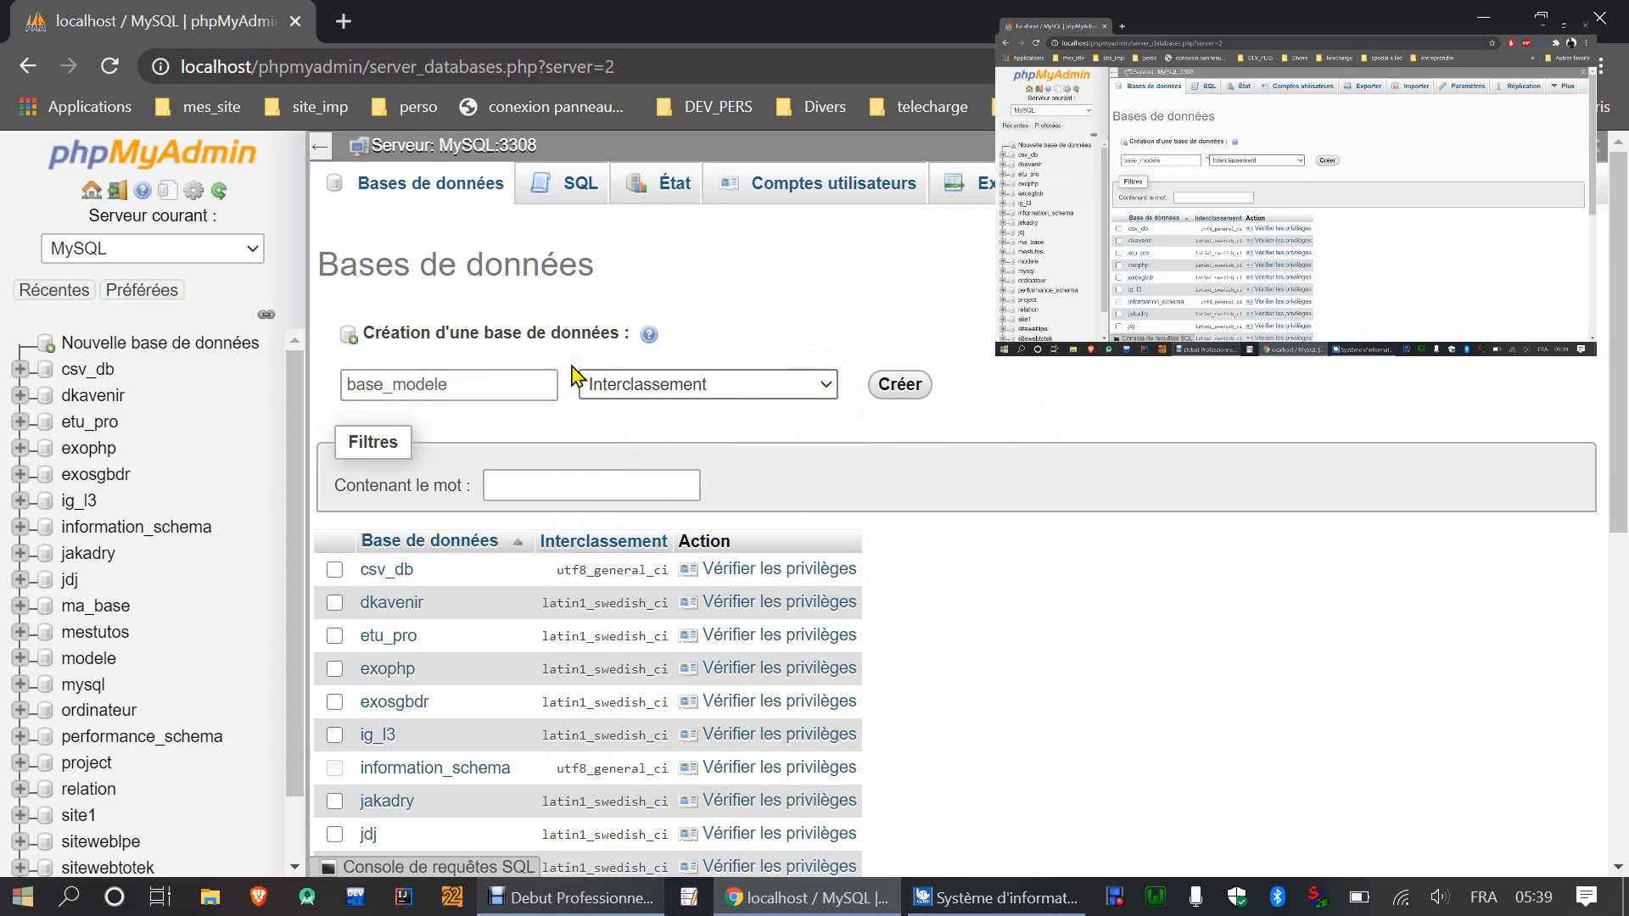
pyautogui.click(447, 380)
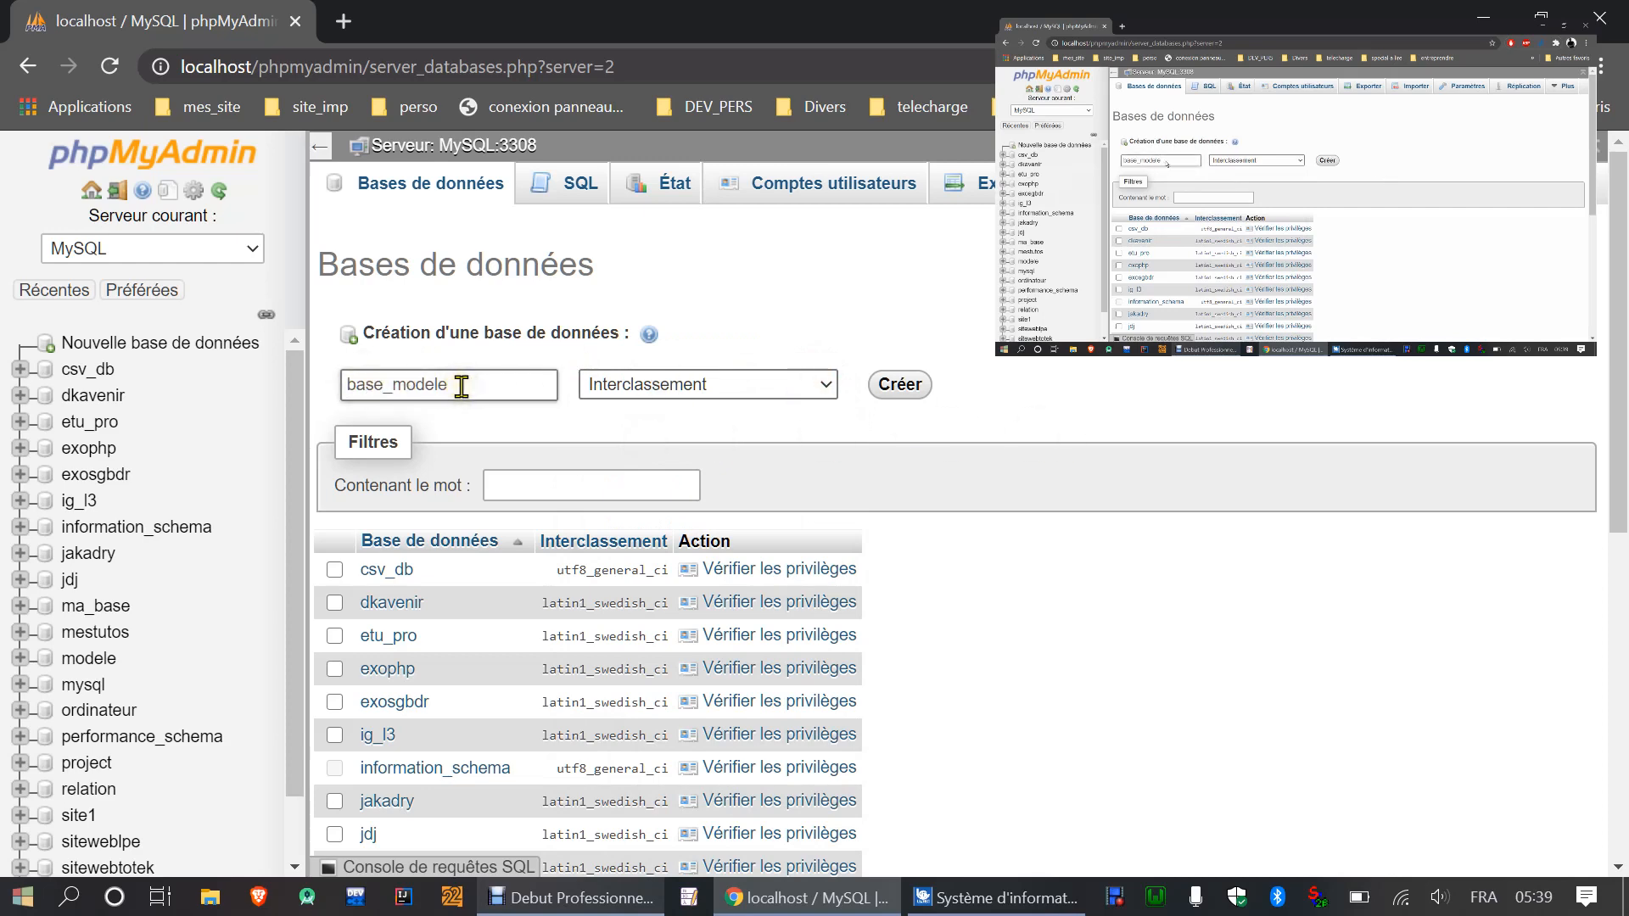
pyautogui.click(899, 389)
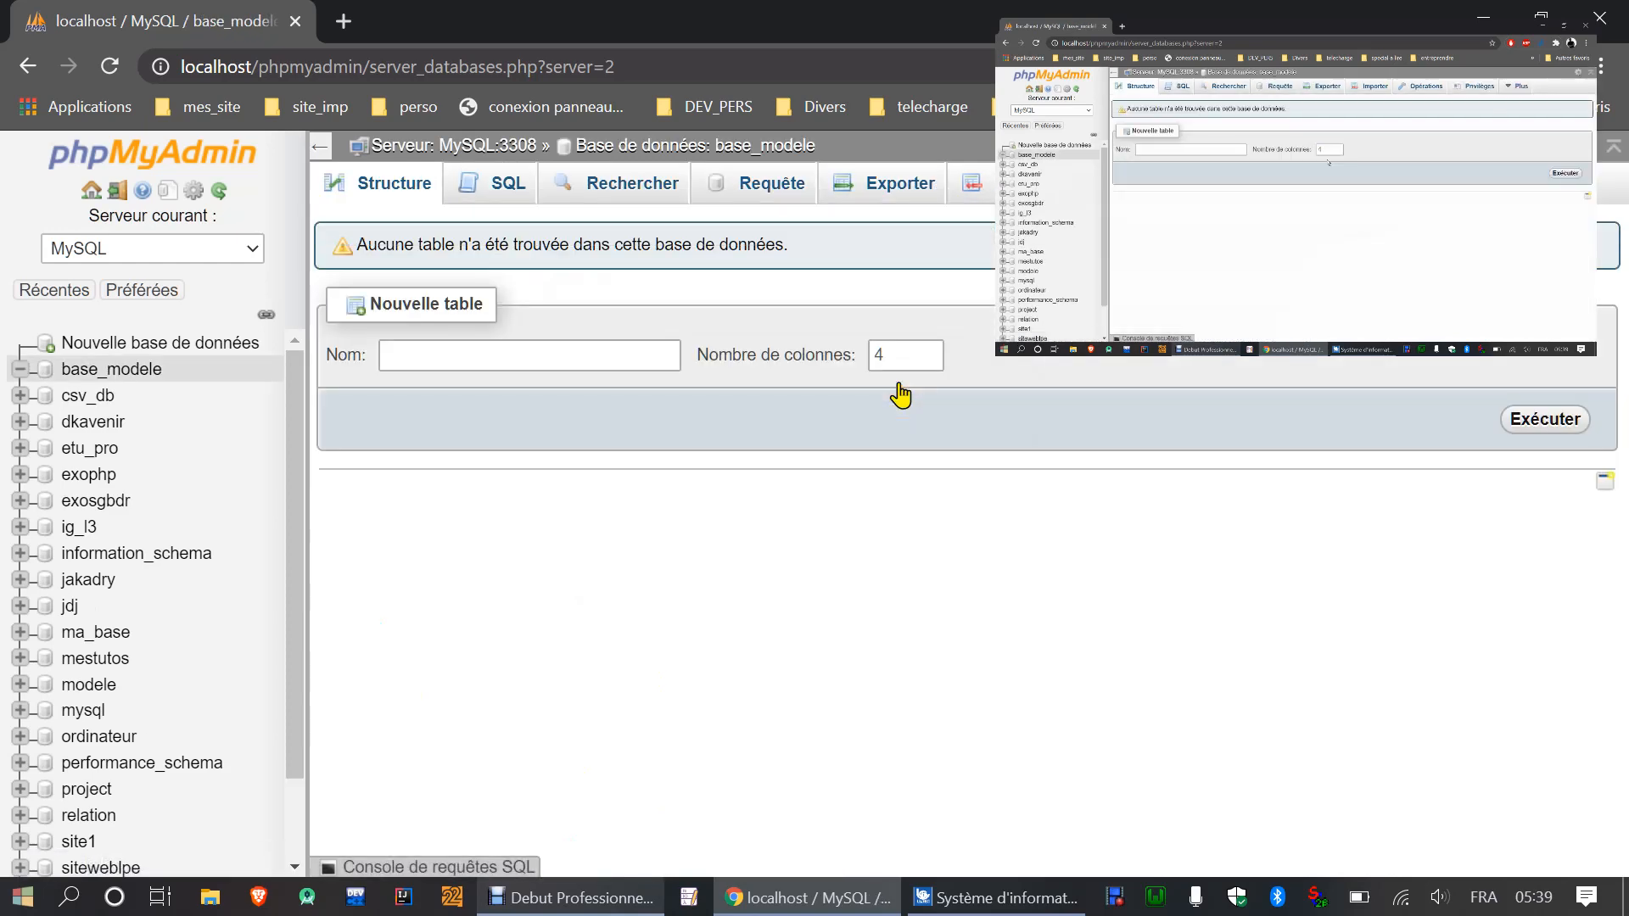
# Step: Start a new table named model1 with 3 columns in the base_modele database
pyautogui.click(594, 356)
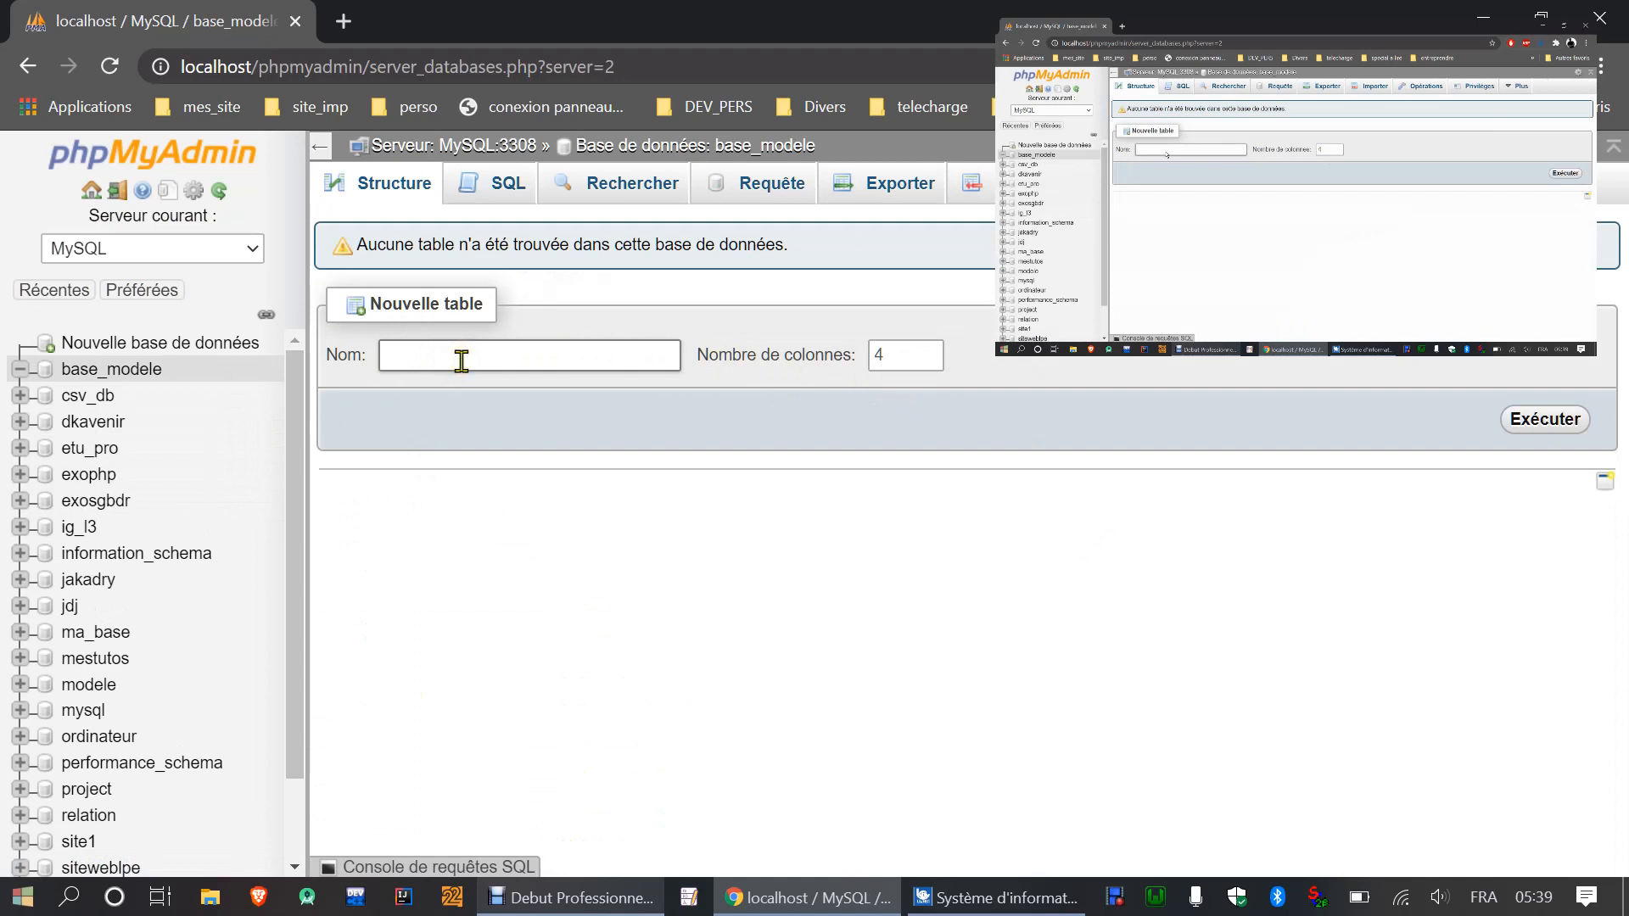
pyautogui.write('model')
pyautogui.press('BackSpace')
pyautogui.write('&l1')
pyautogui.click(908, 360)
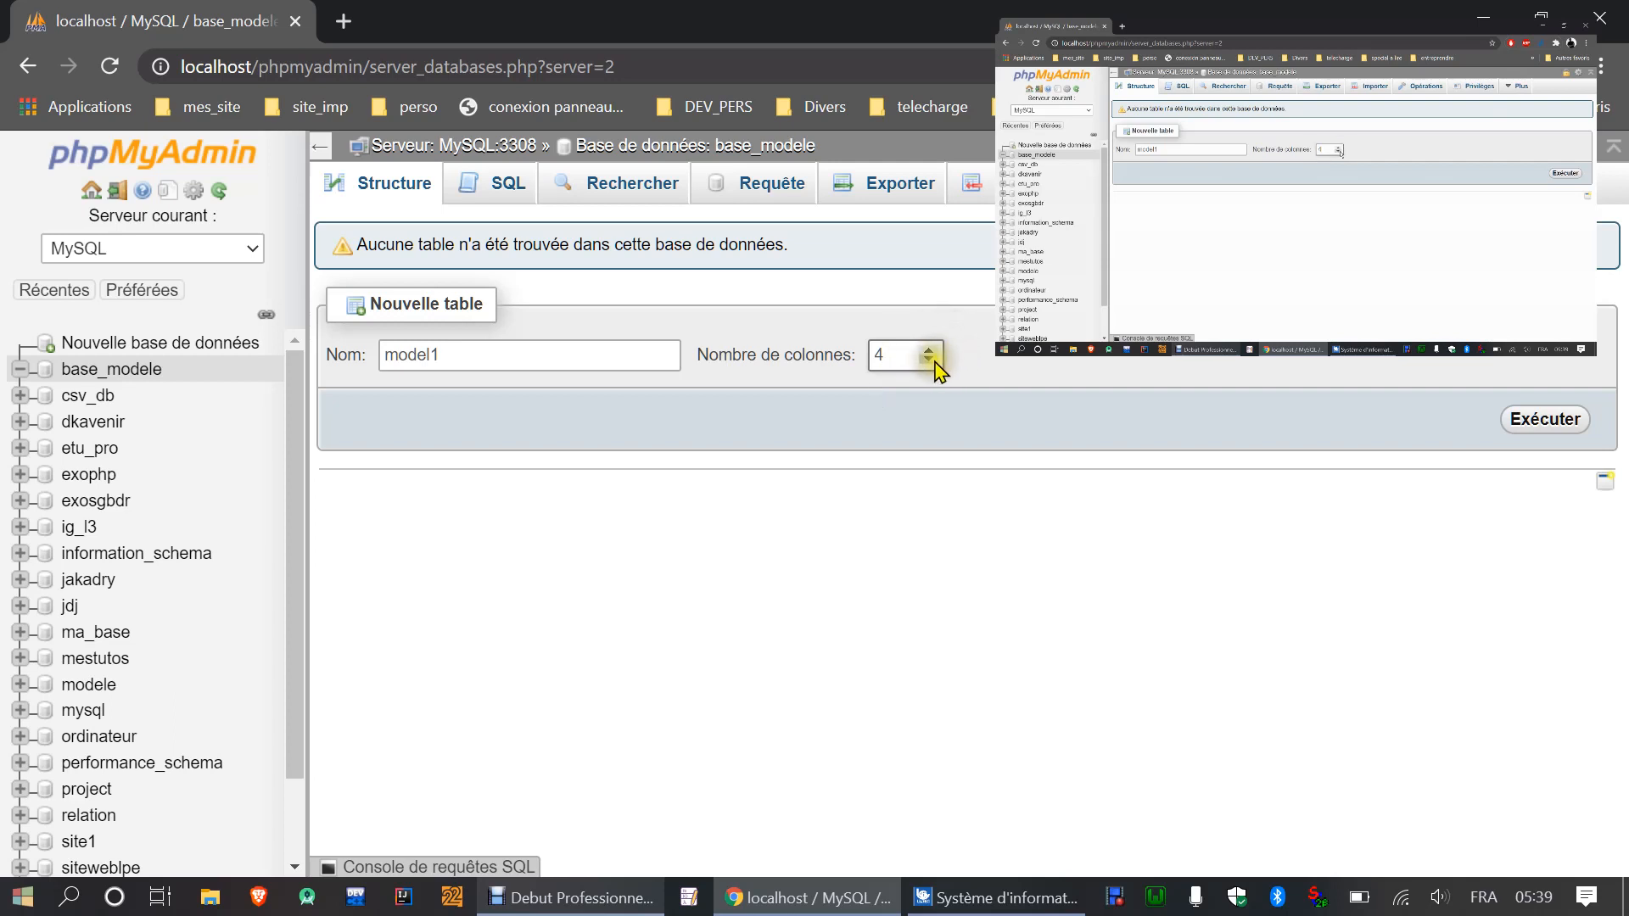
pyautogui.click(1532, 429)
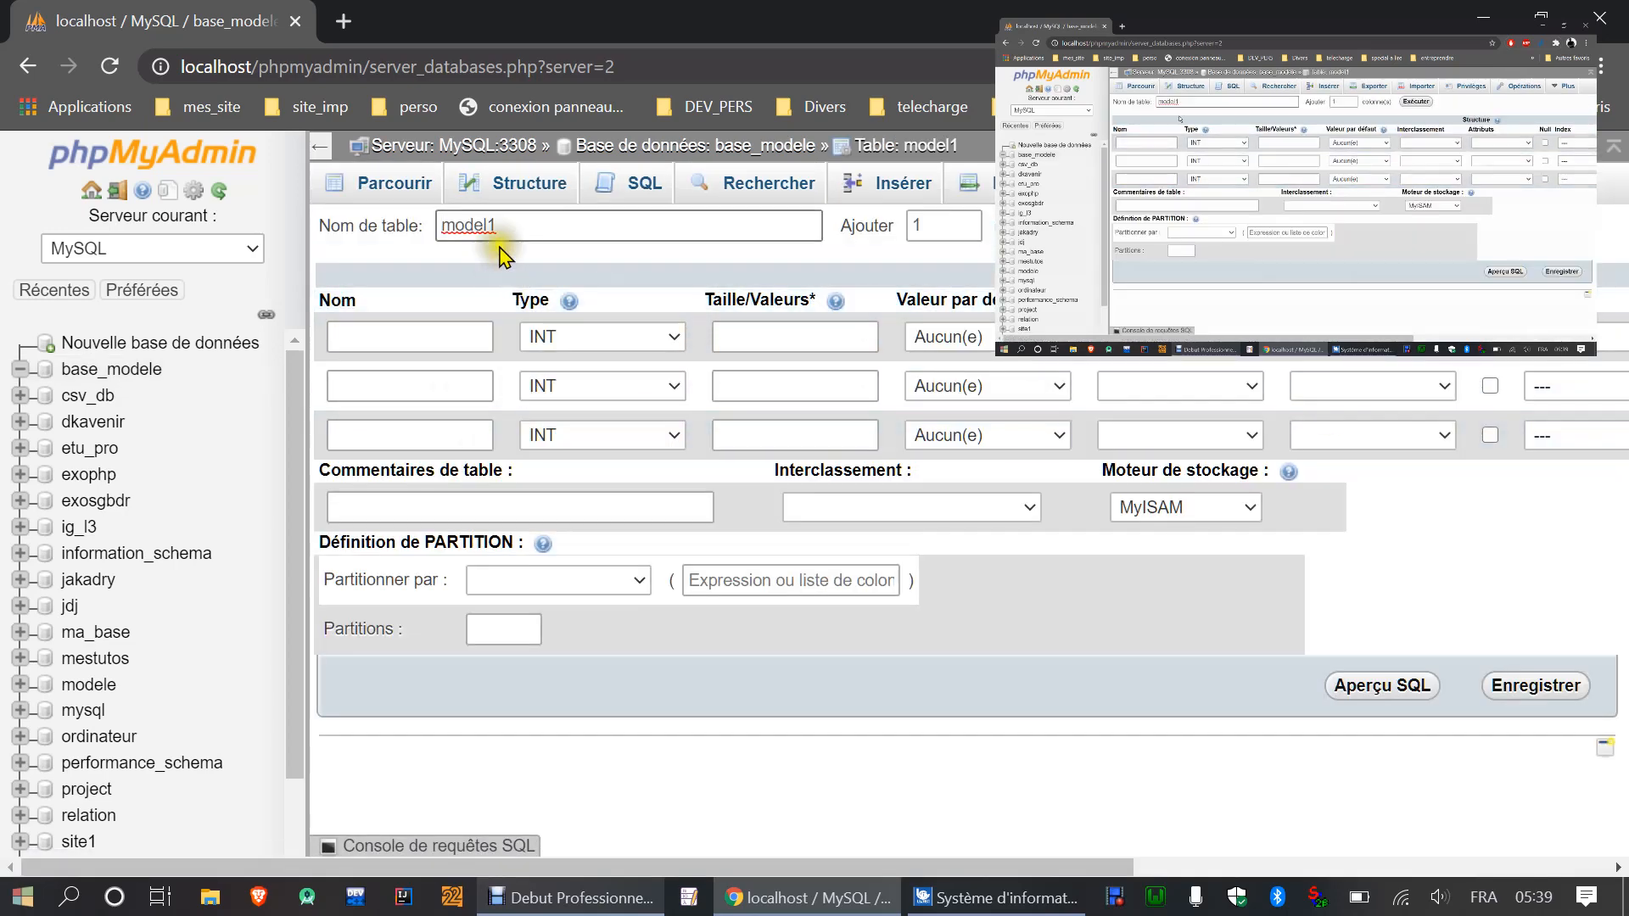
# Step: Name the three columns of model1 id, nom and prenom
pyautogui.click(379, 336)
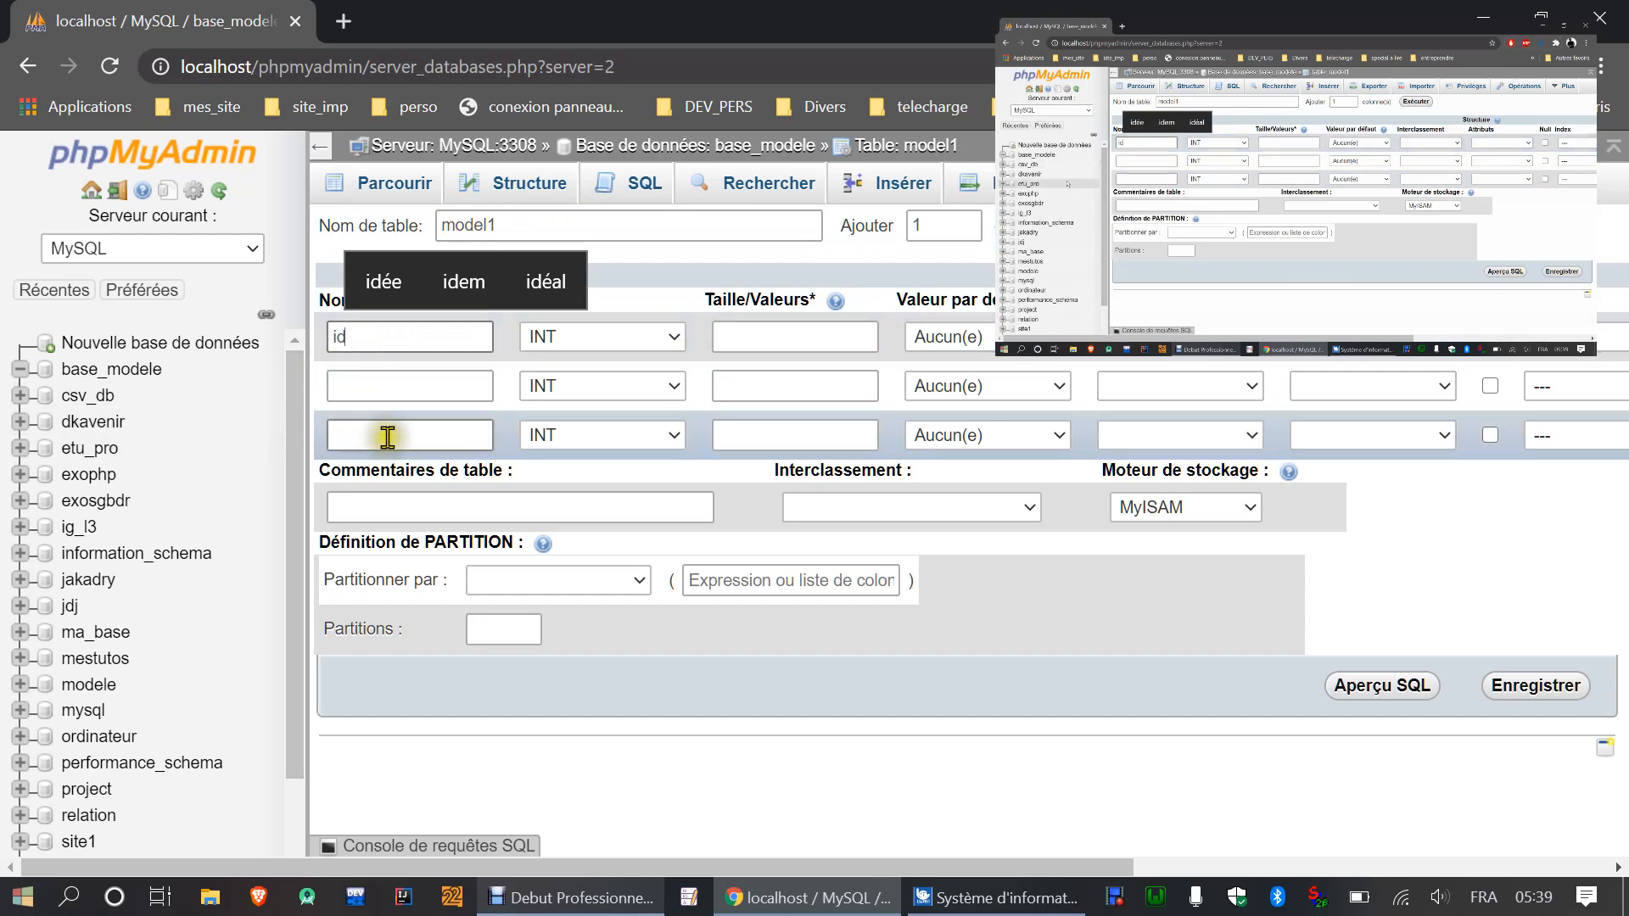
pyautogui.click(375, 387)
pyautogui.write('no')
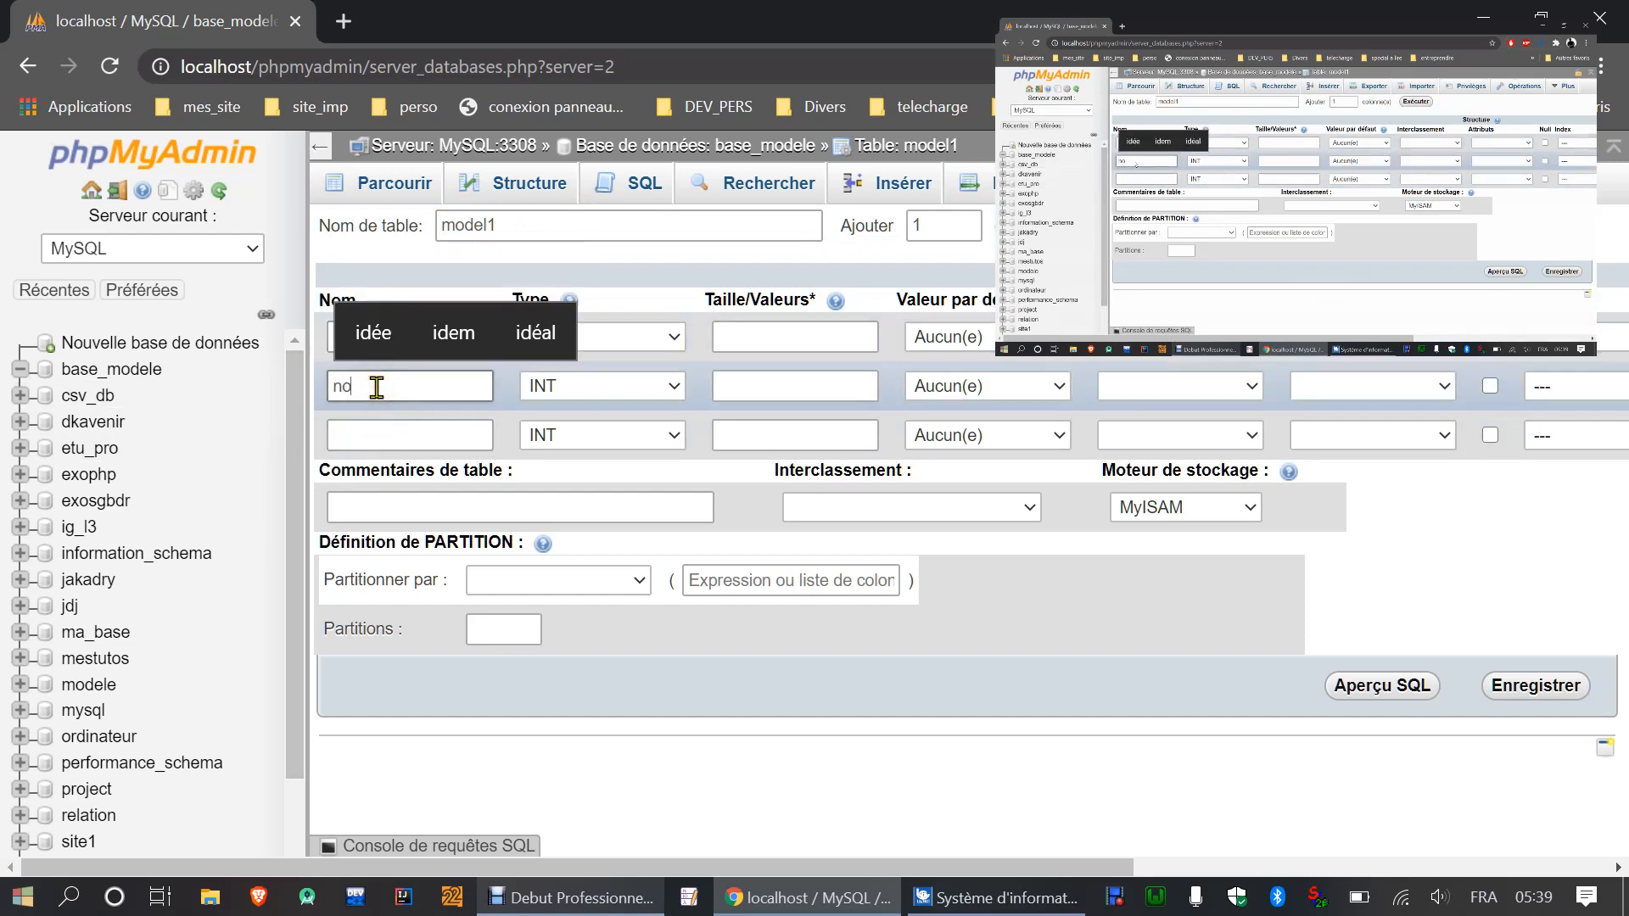
pyautogui.write('m')
pyautogui.click(348, 432)
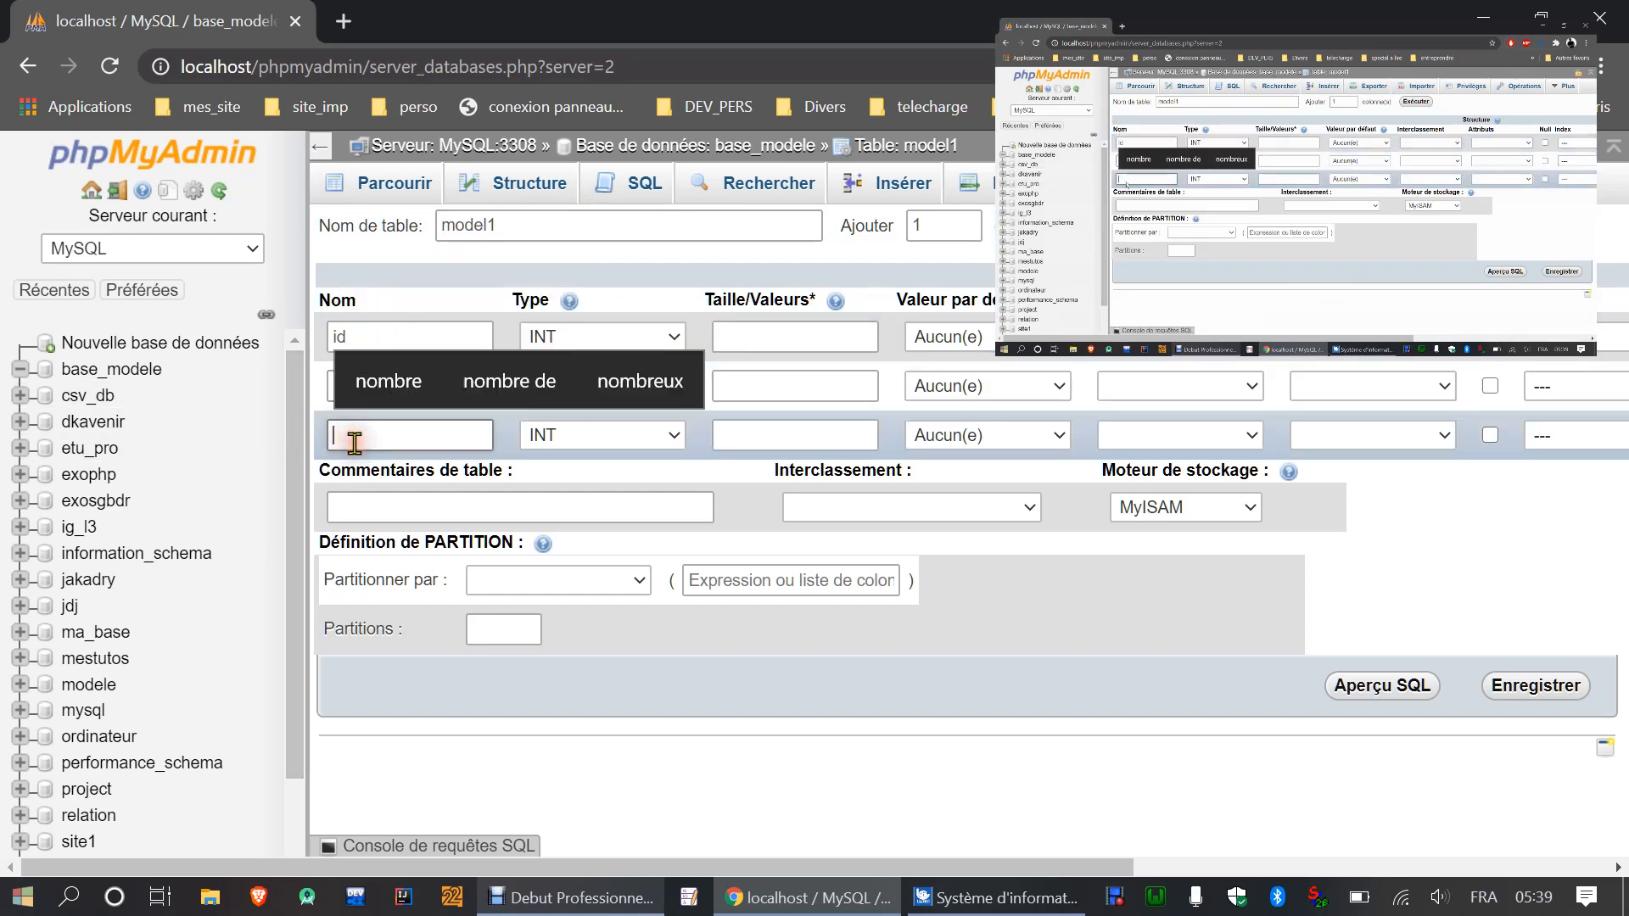
pyautogui.write('prenom')
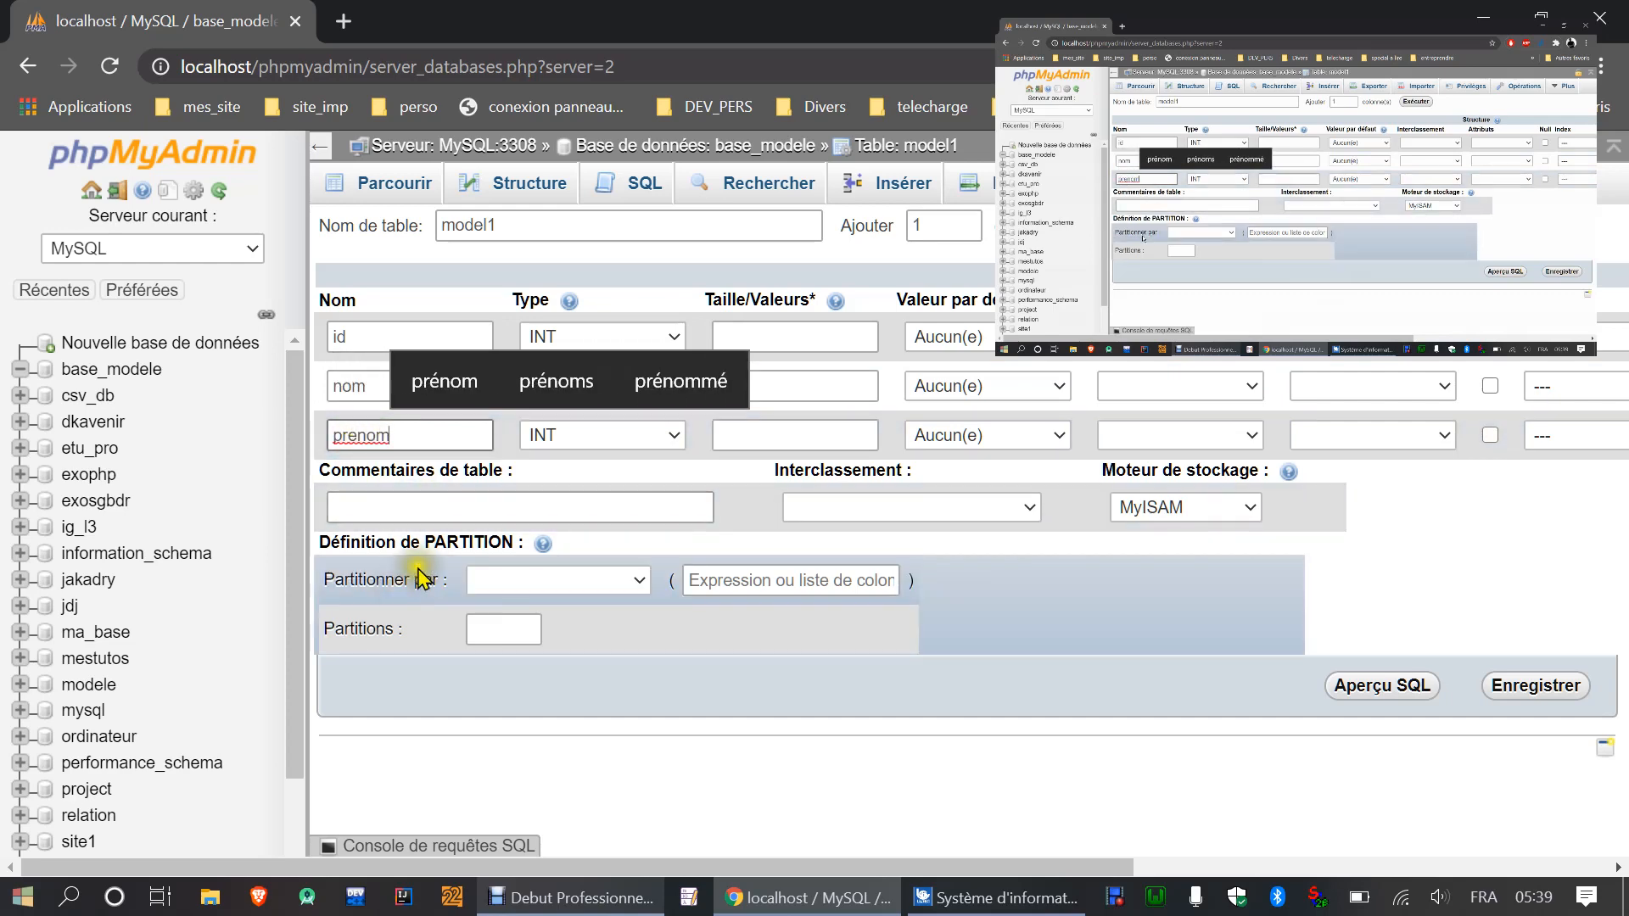
pyautogui.click(1460, 581)
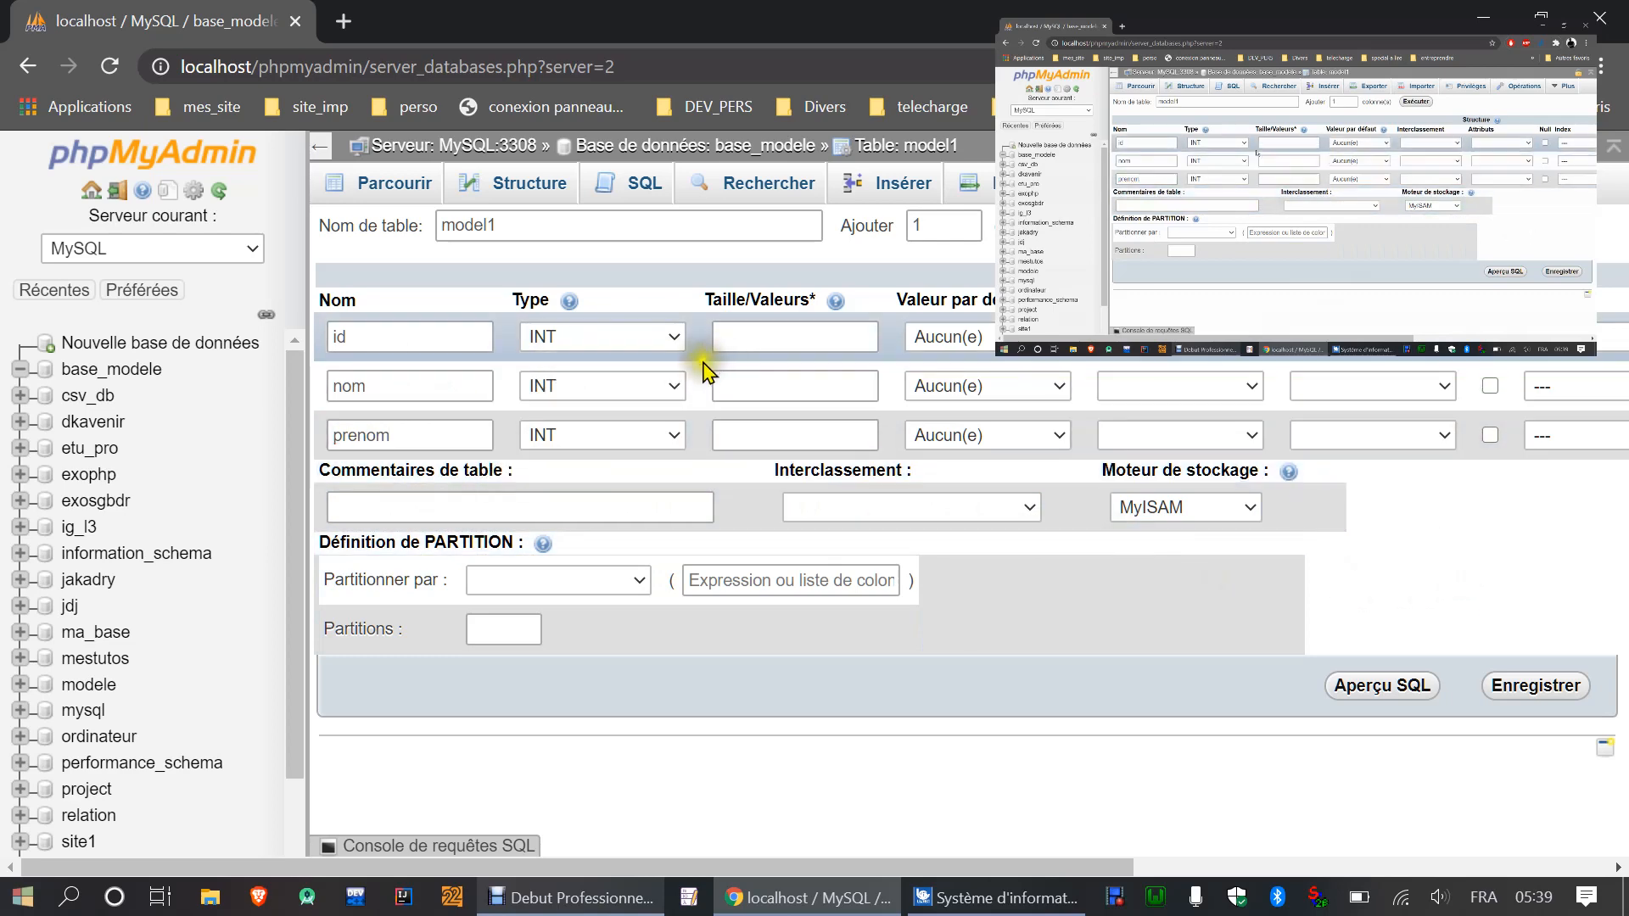
# Step: Set the nom and prenom columns to type VARCHAR with a length of 255 each
pyautogui.click(663, 386)
pyautogui.click(641, 459)
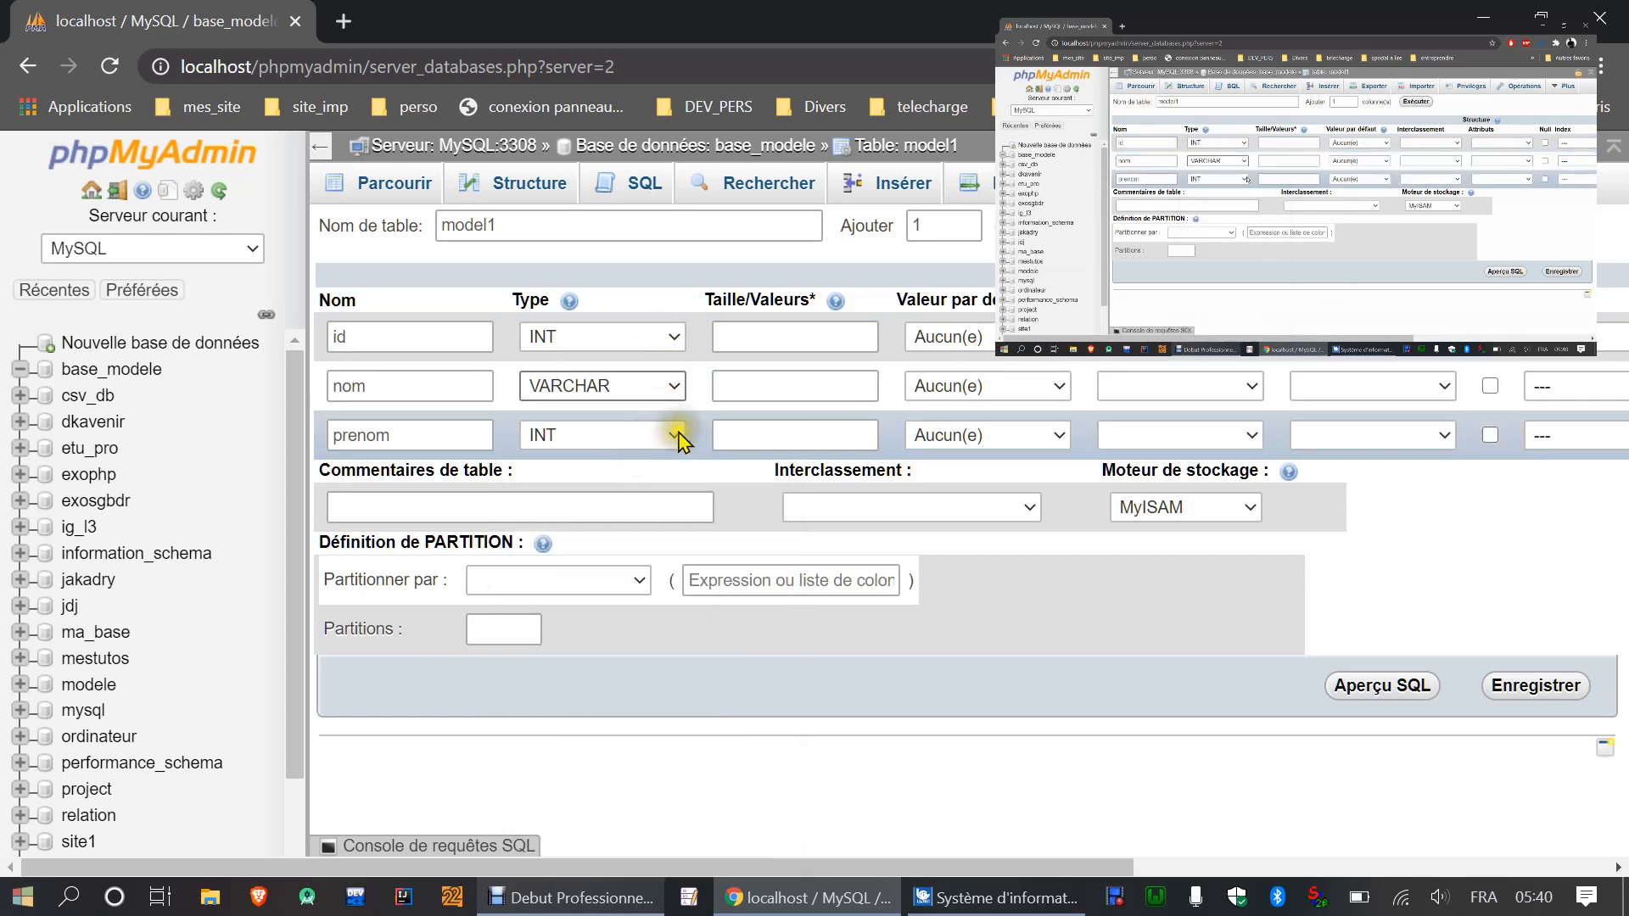
pyautogui.click(667, 437)
pyautogui.click(591, 516)
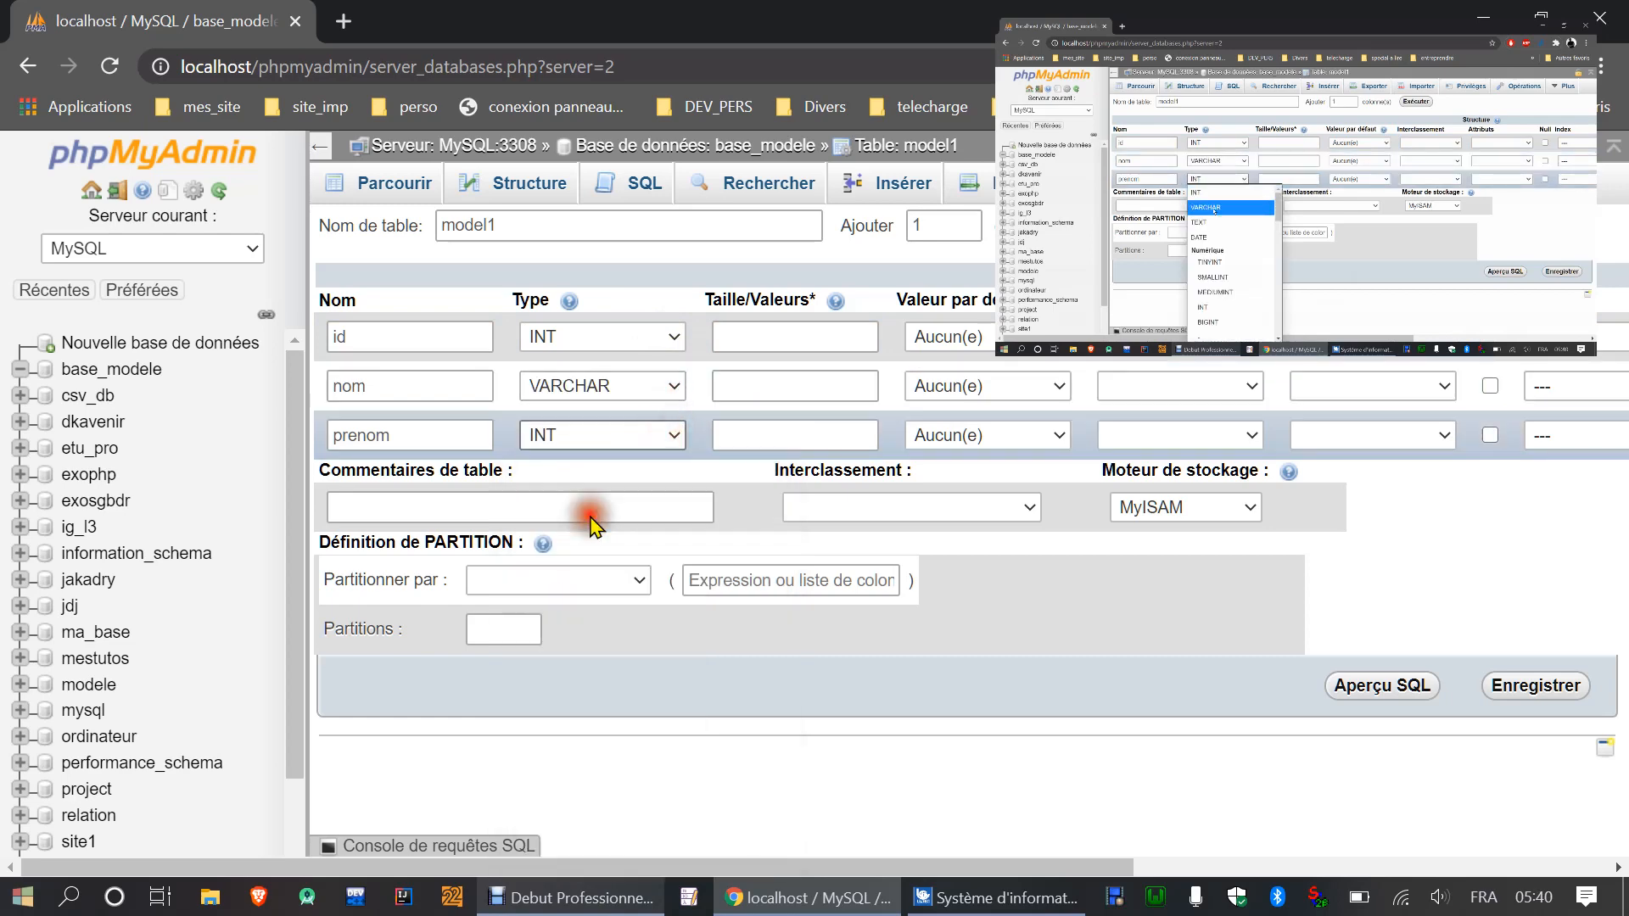
pyautogui.click(750, 384)
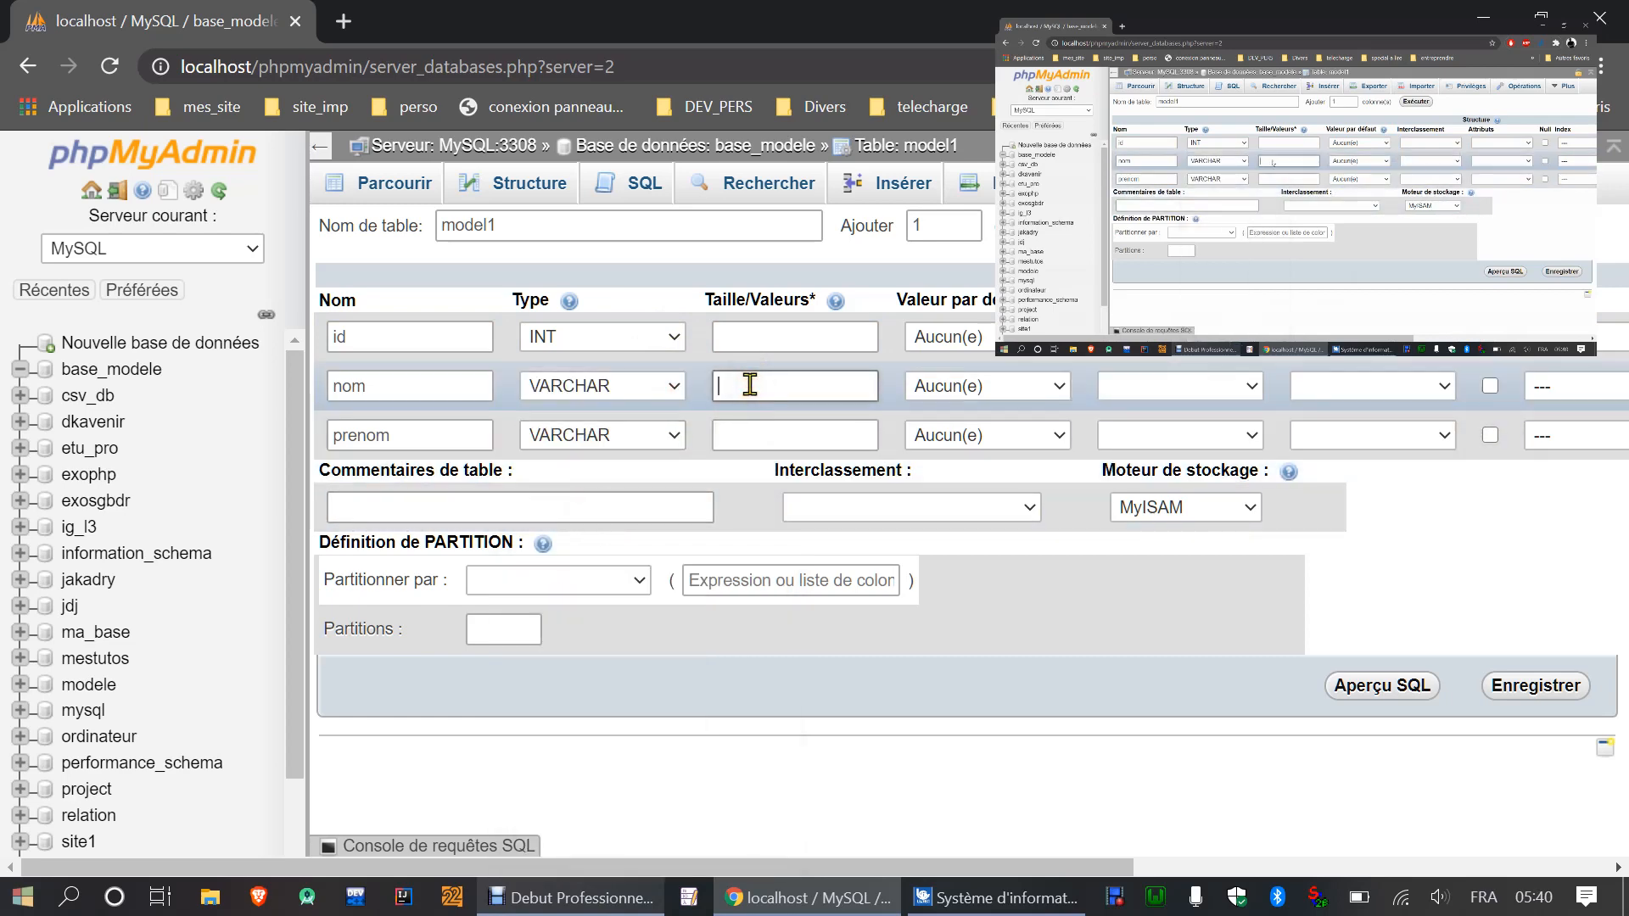
pyautogui.write('255')
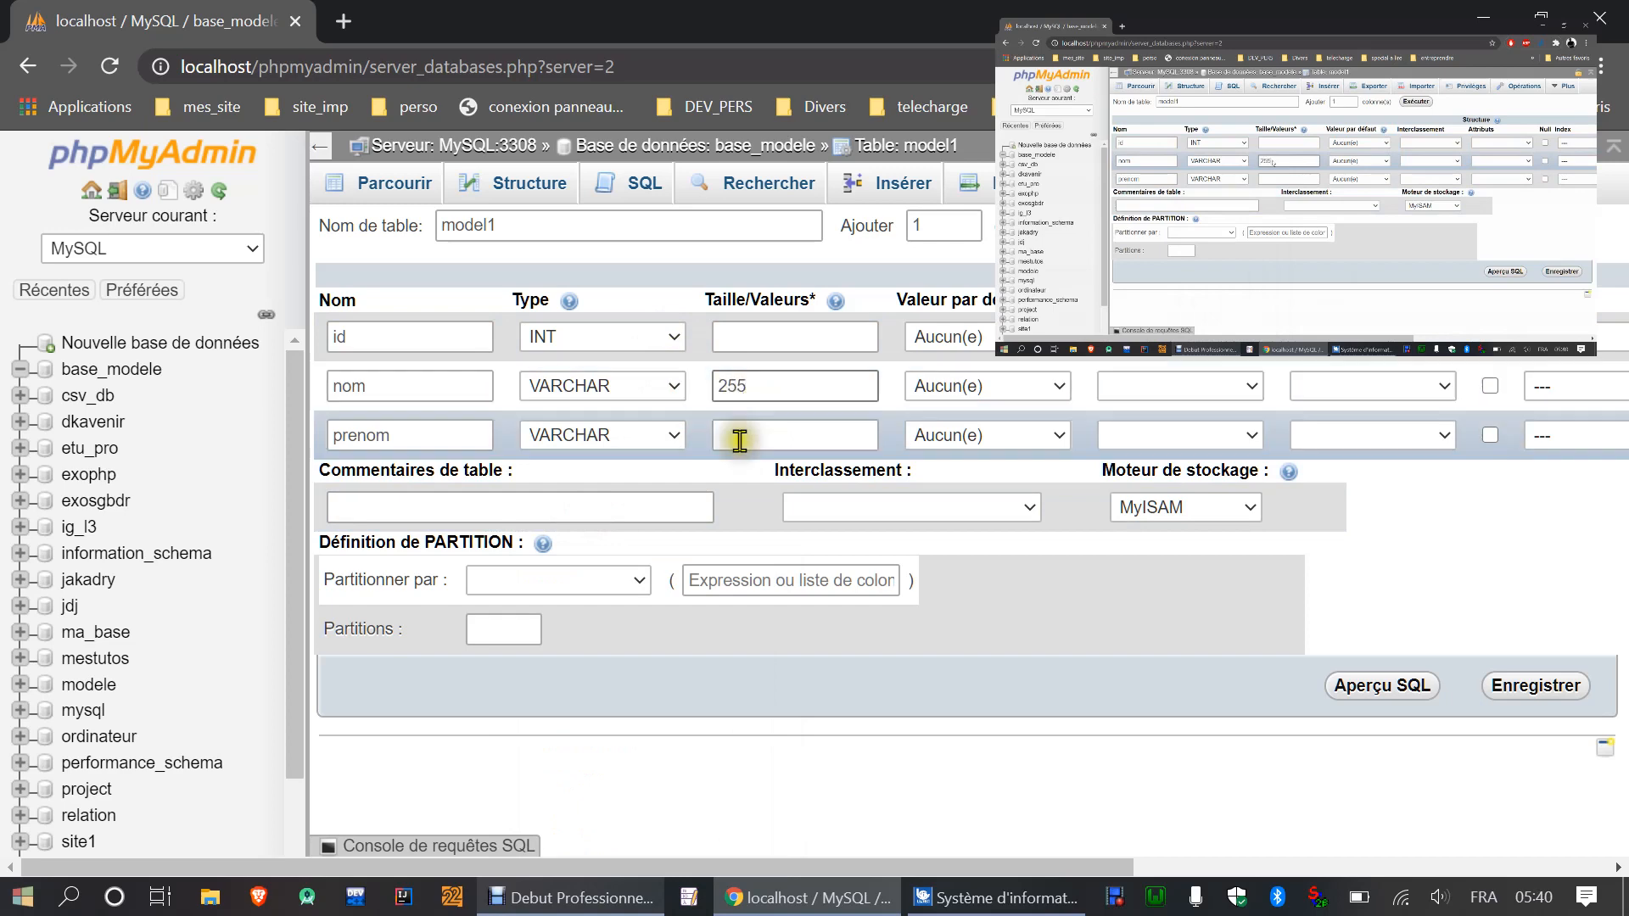
pyautogui.click(735, 438)
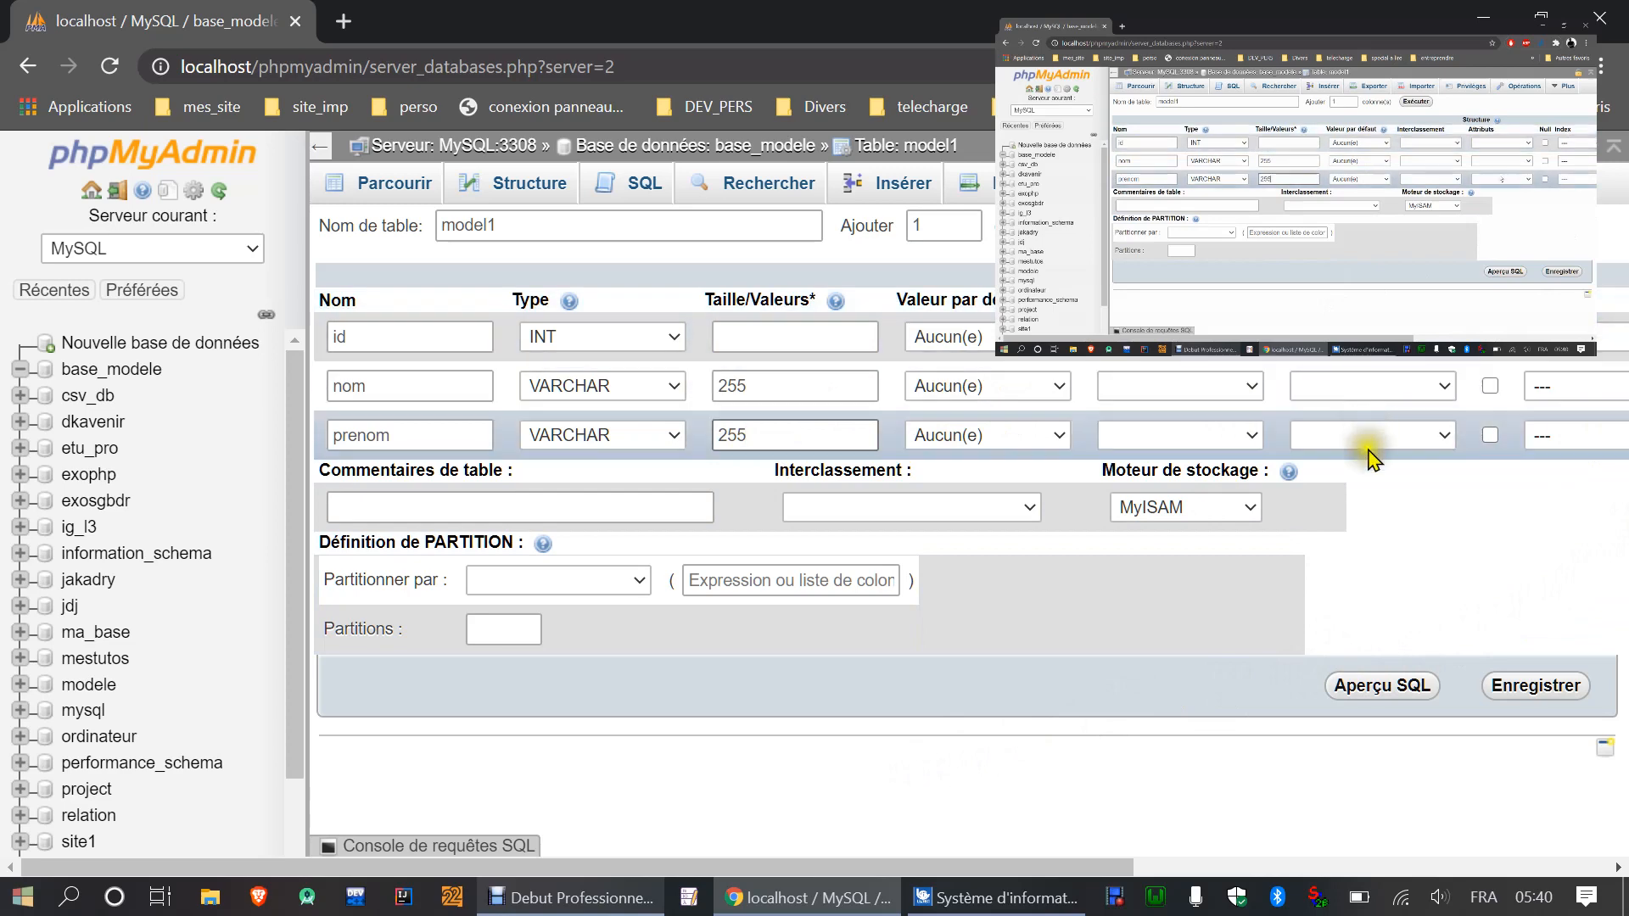
# Step: Make the id column auto-incrementing with a PRIMARY index and save the model1 table
pyautogui.hscroll(8, 1413, 547)
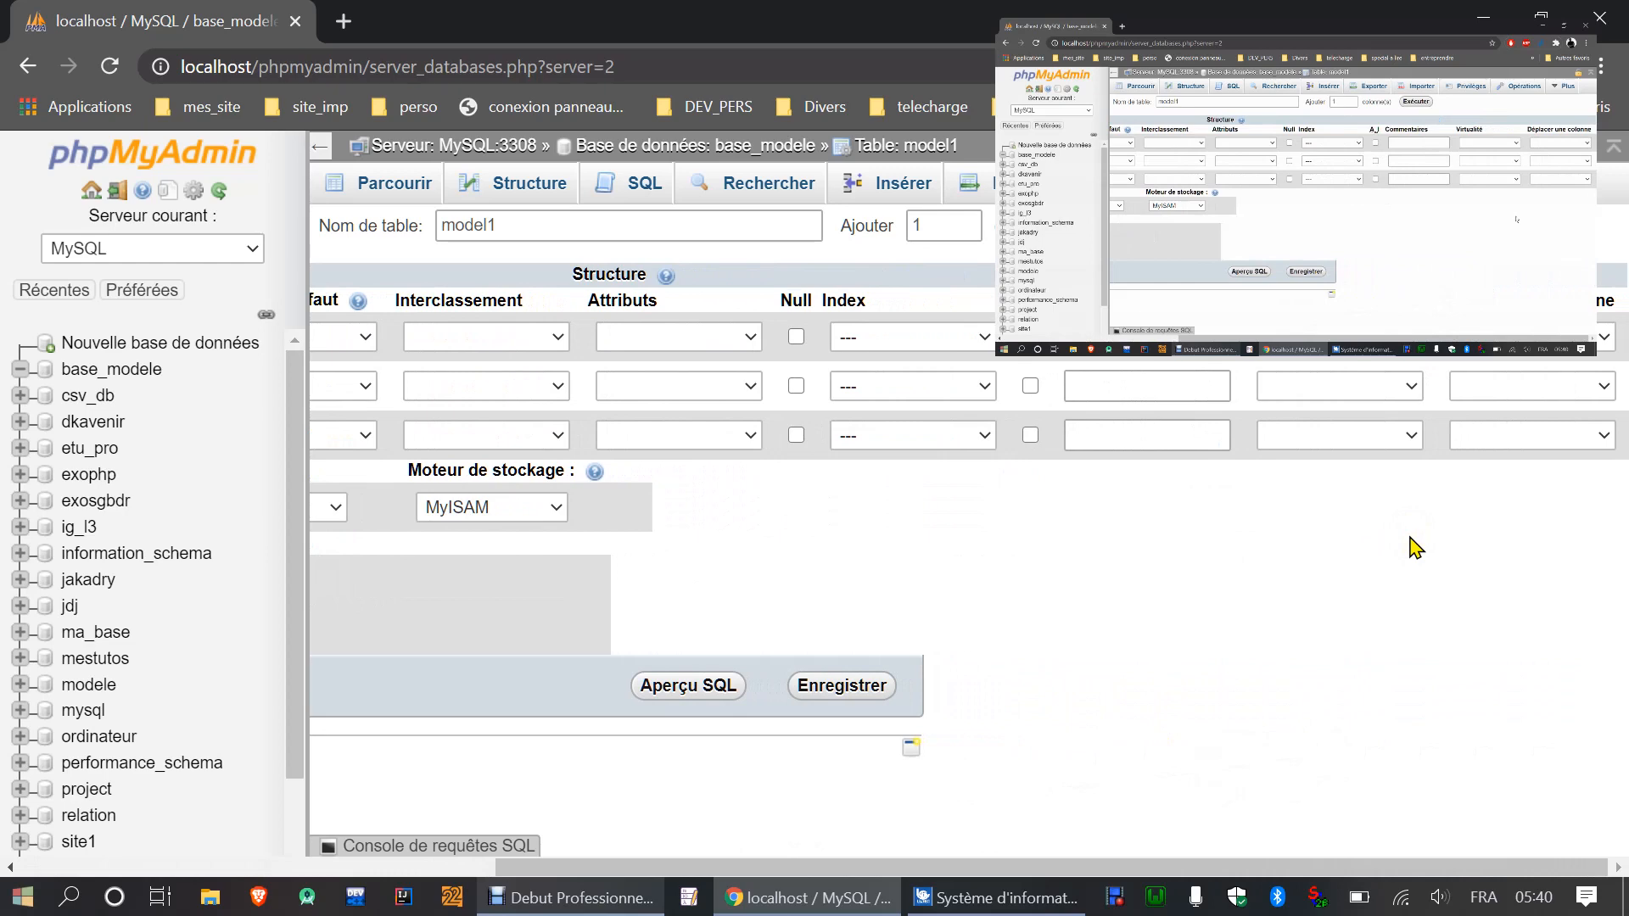
pyautogui.click(1031, 337)
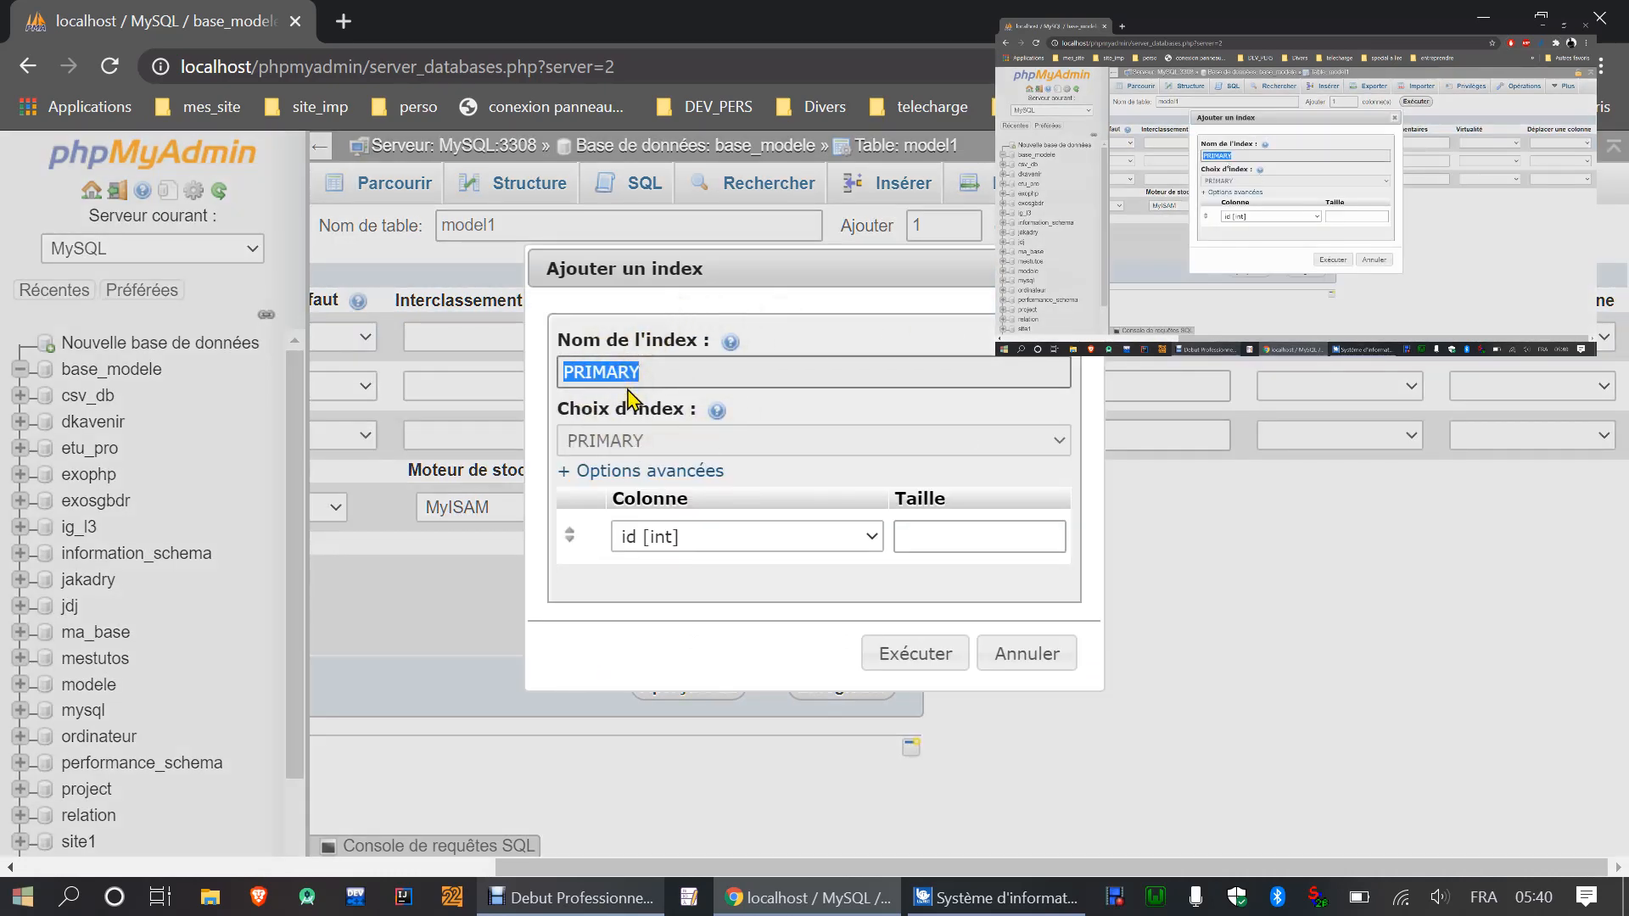
pyautogui.click(920, 661)
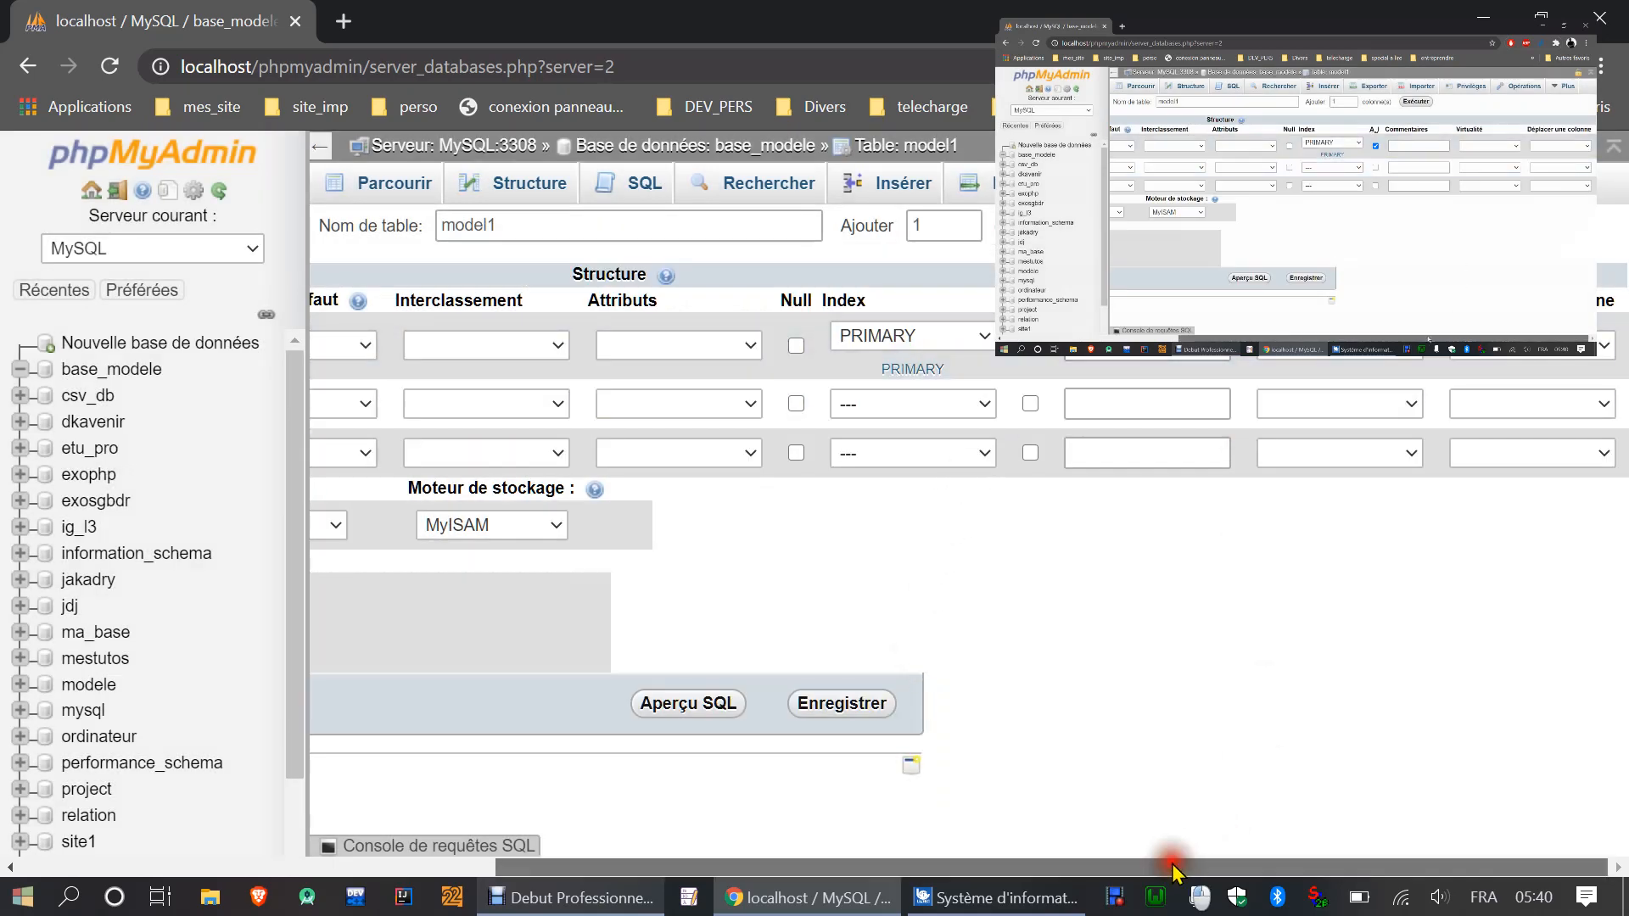
pyautogui.moveTo(1173, 870); pyautogui.dragTo(571, 876)
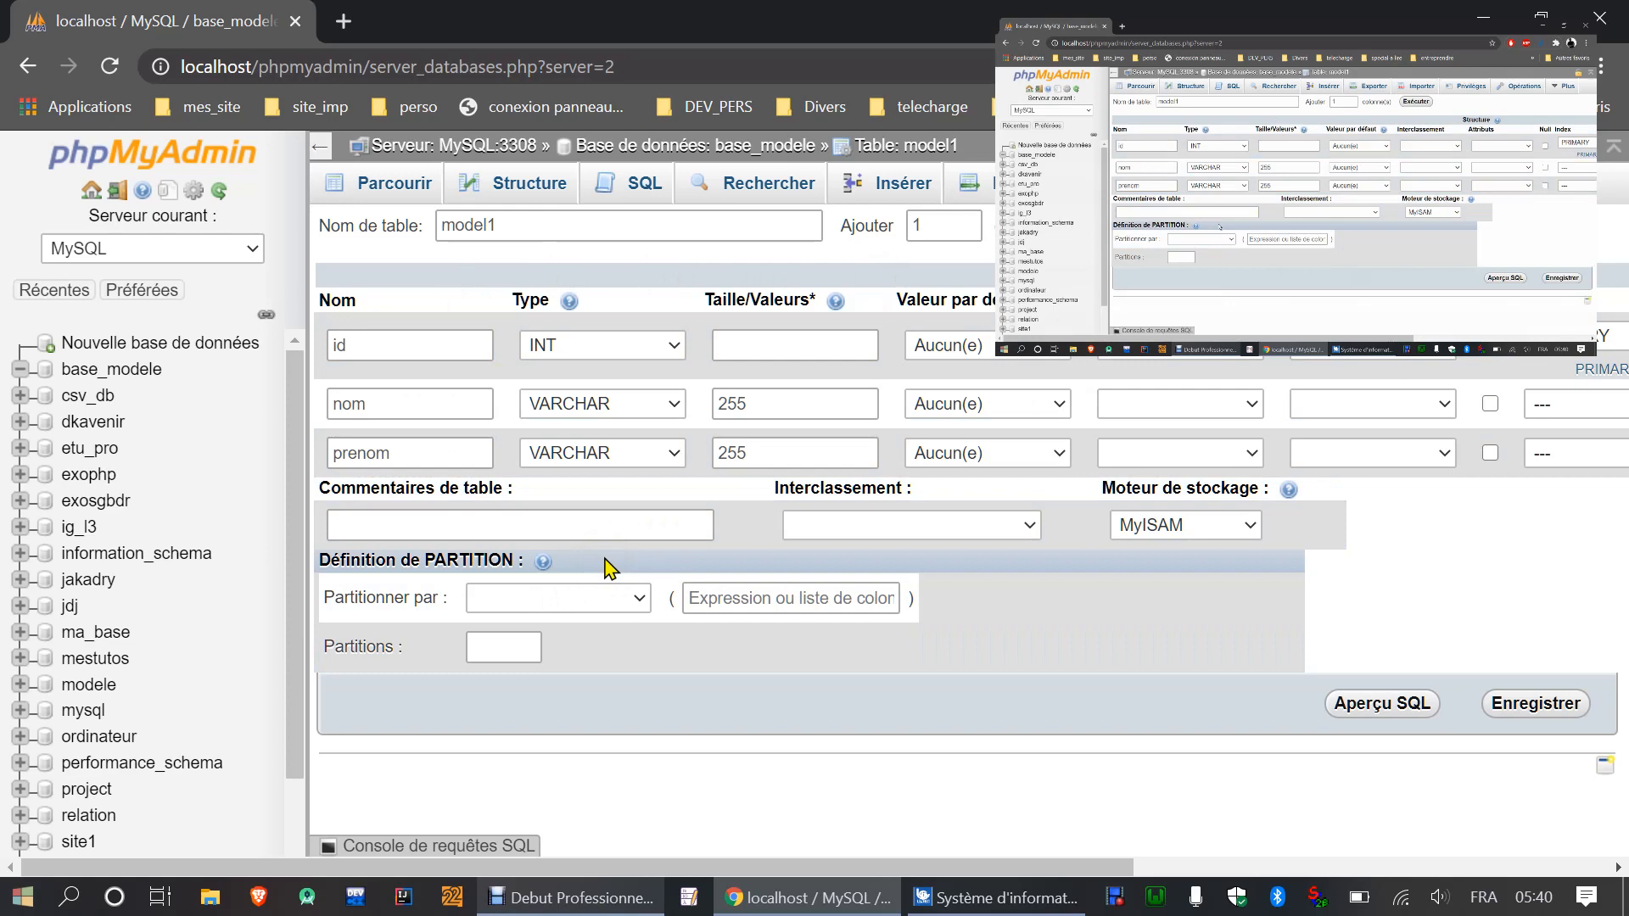
pyautogui.click(1548, 708)
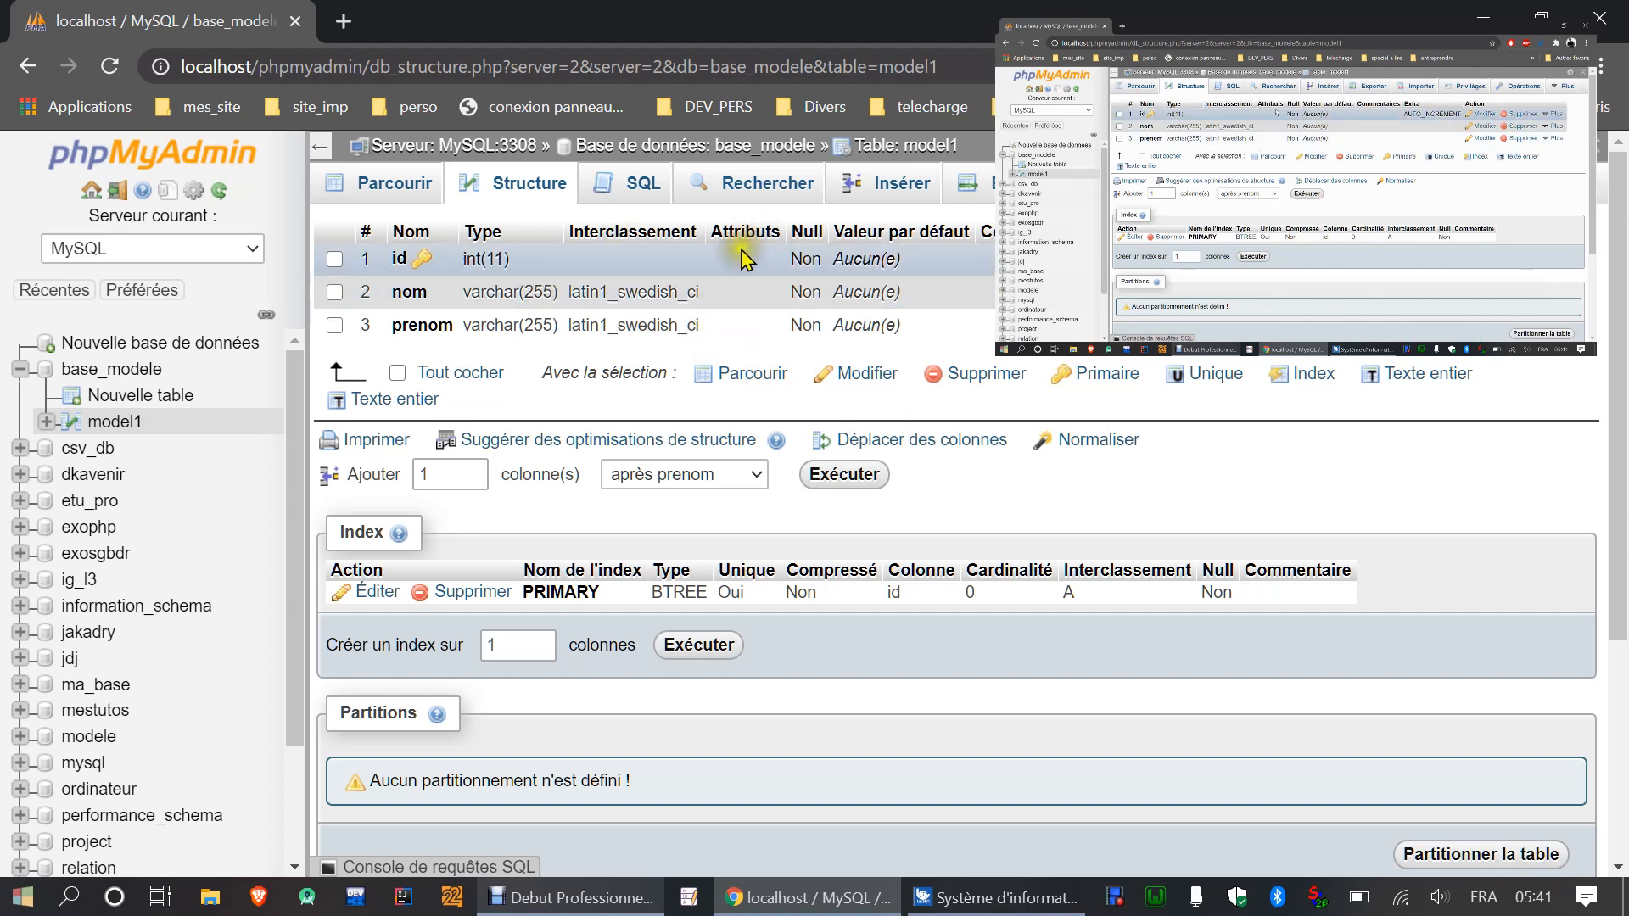
# Step: Replace the default SELECT query for model1 with the INSERT statement template
pyautogui.click(635, 189)
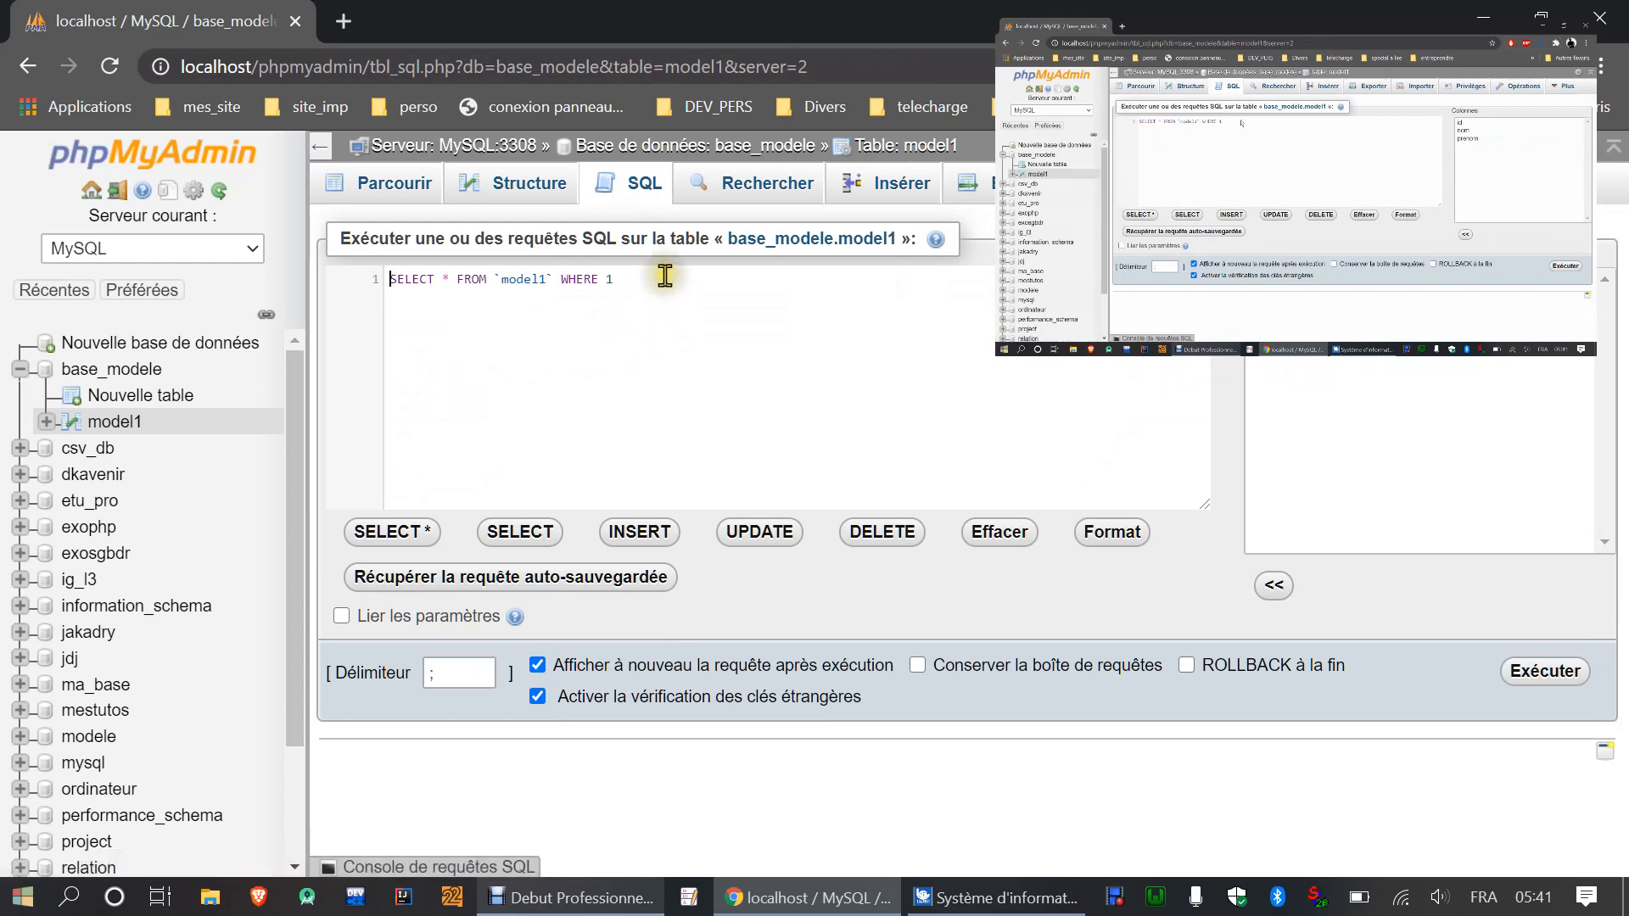
pyautogui.moveTo(662, 272); pyautogui.dragTo(345, 291)
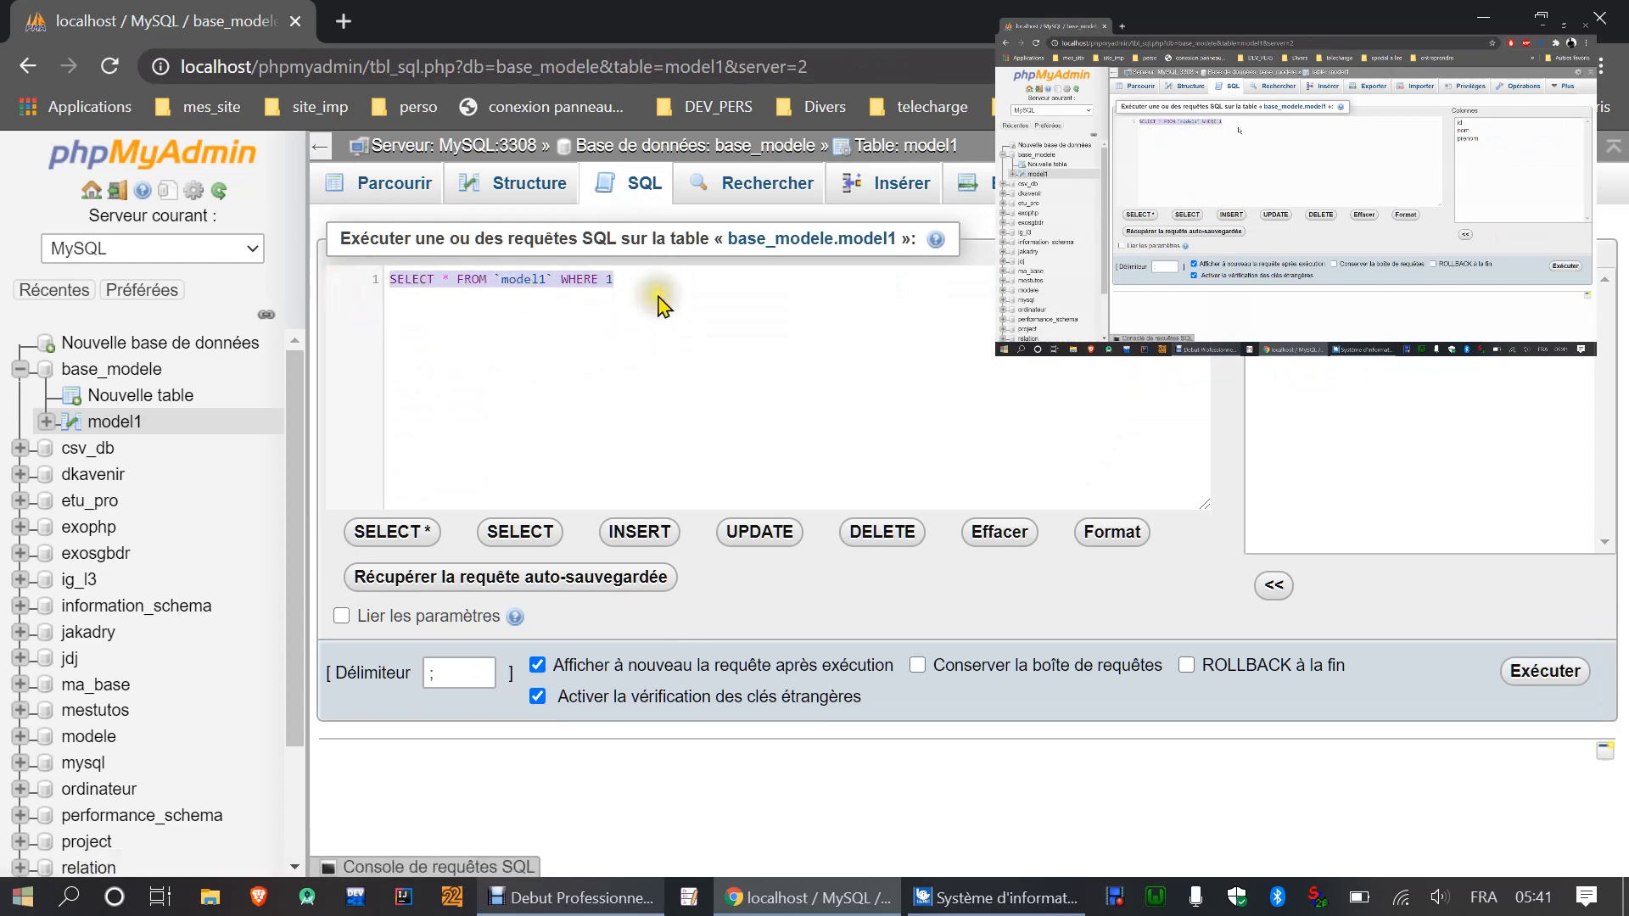
pyautogui.press('Delete')
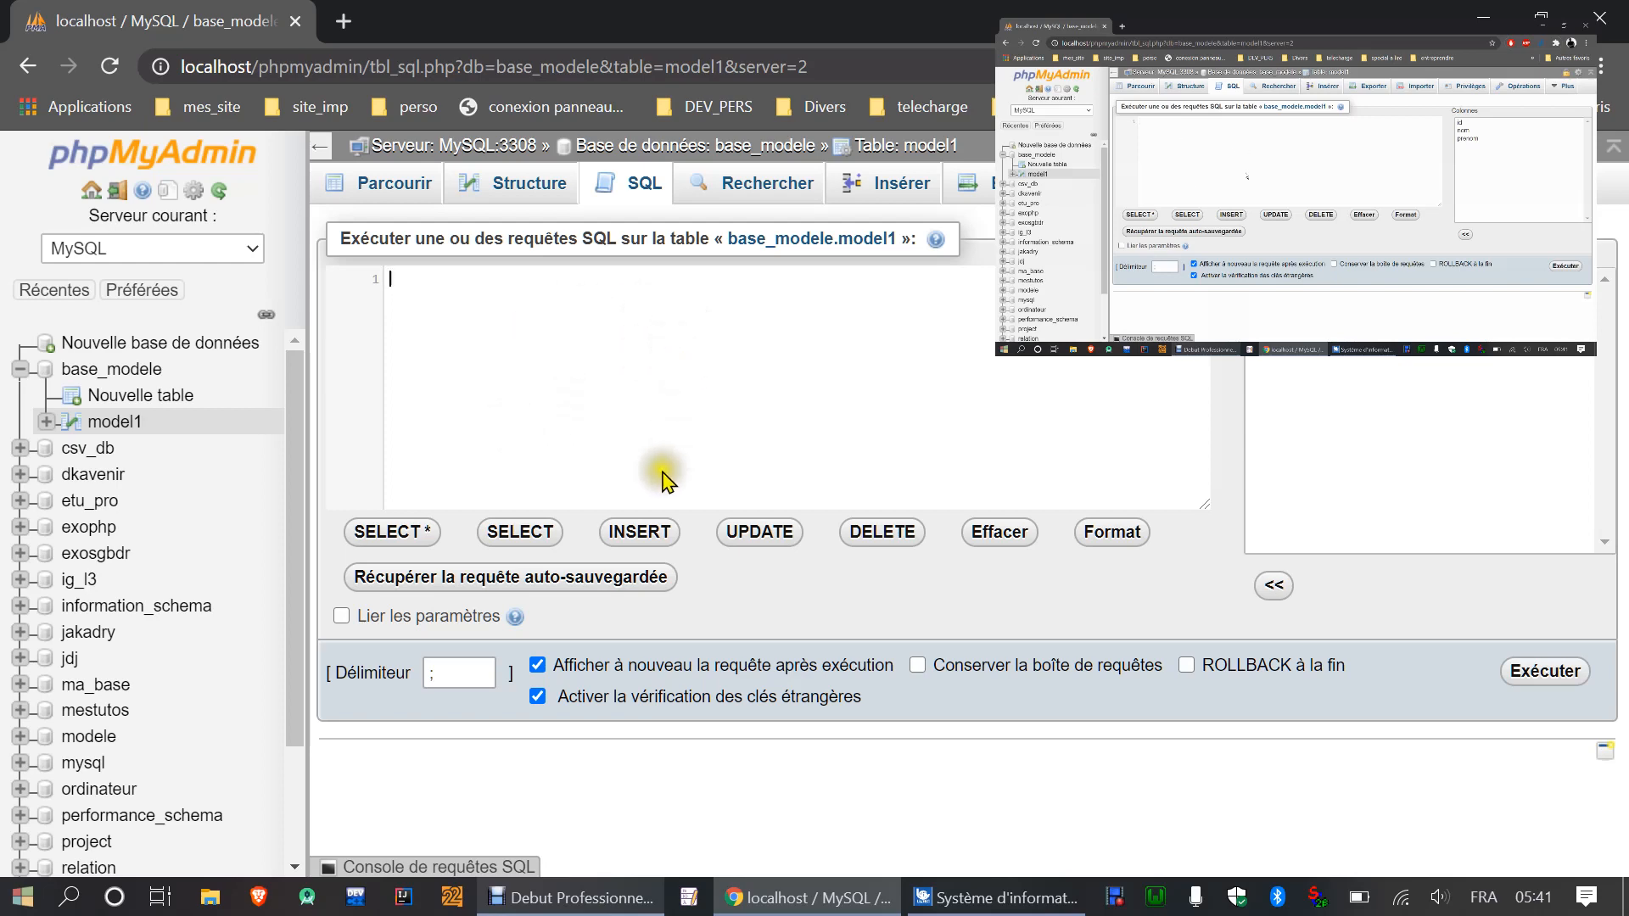
pyautogui.click(627, 541)
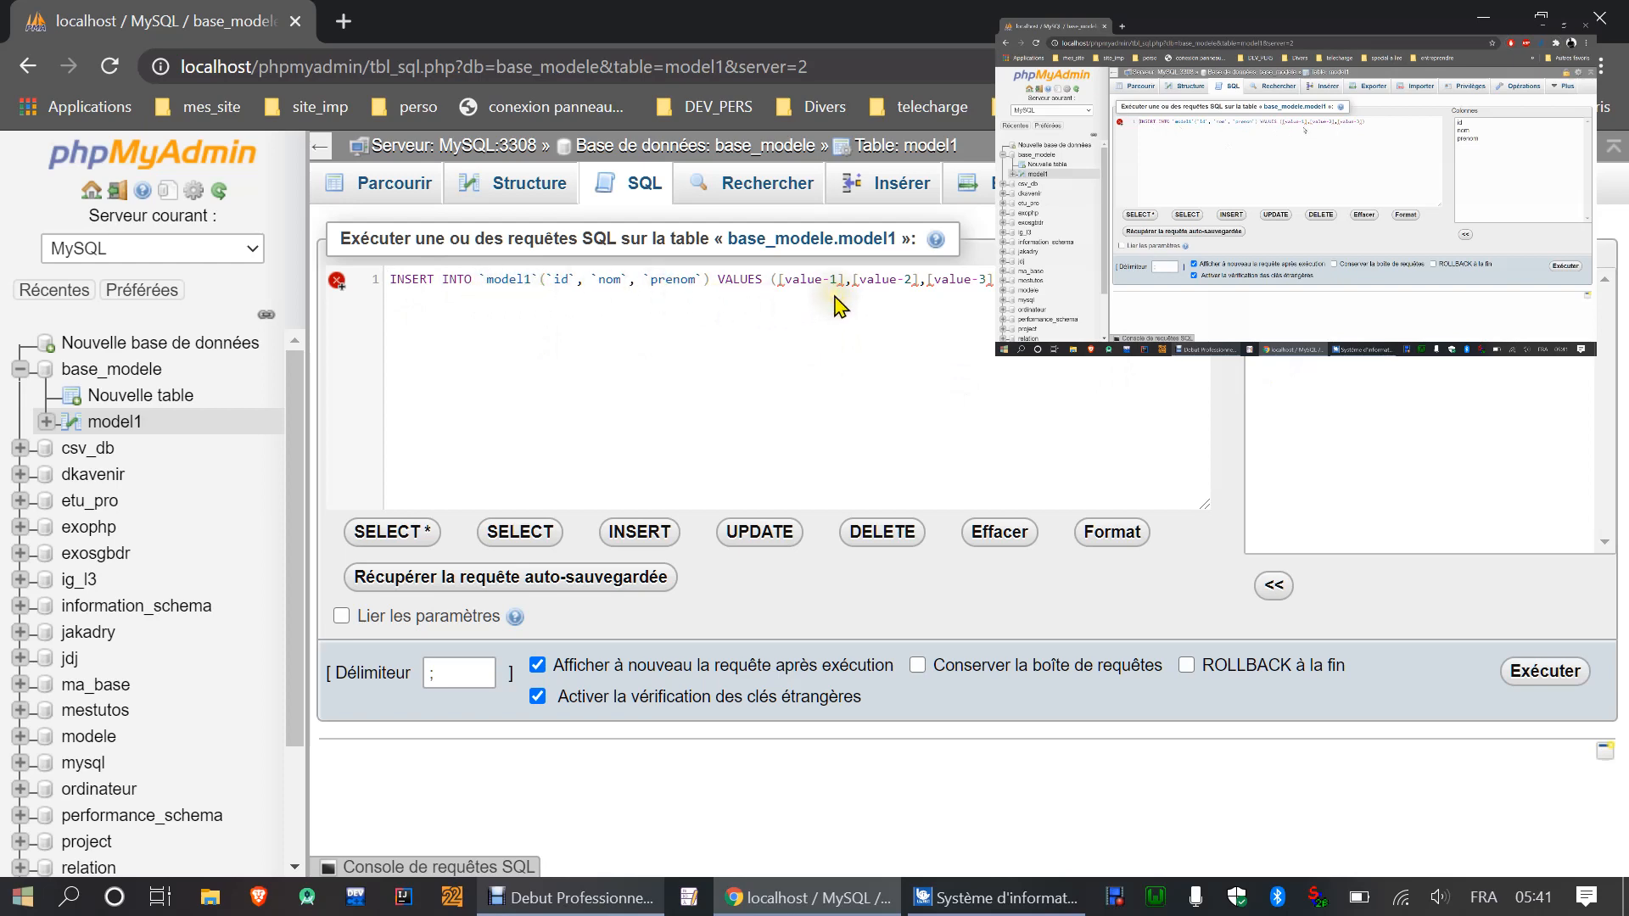
# Step: Replace the prenom and nom placeholders in the INSERT statement with the person's quoted first and last names
pyautogui.click(869, 356)
pyautogui.click(910, 340)
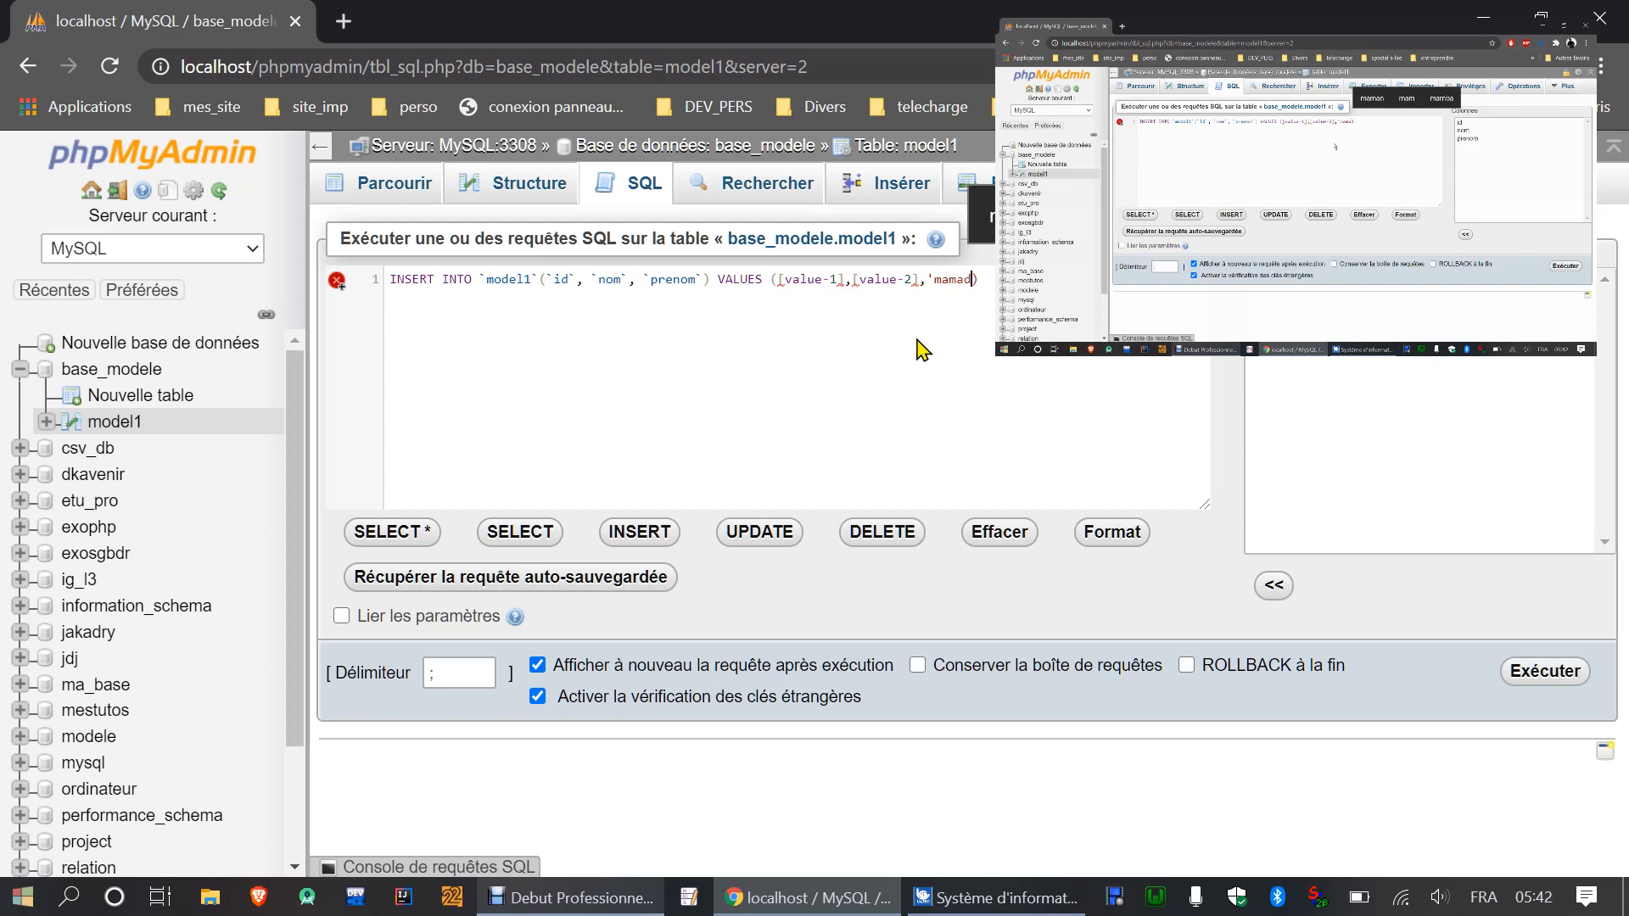
pyautogui.write('ou')
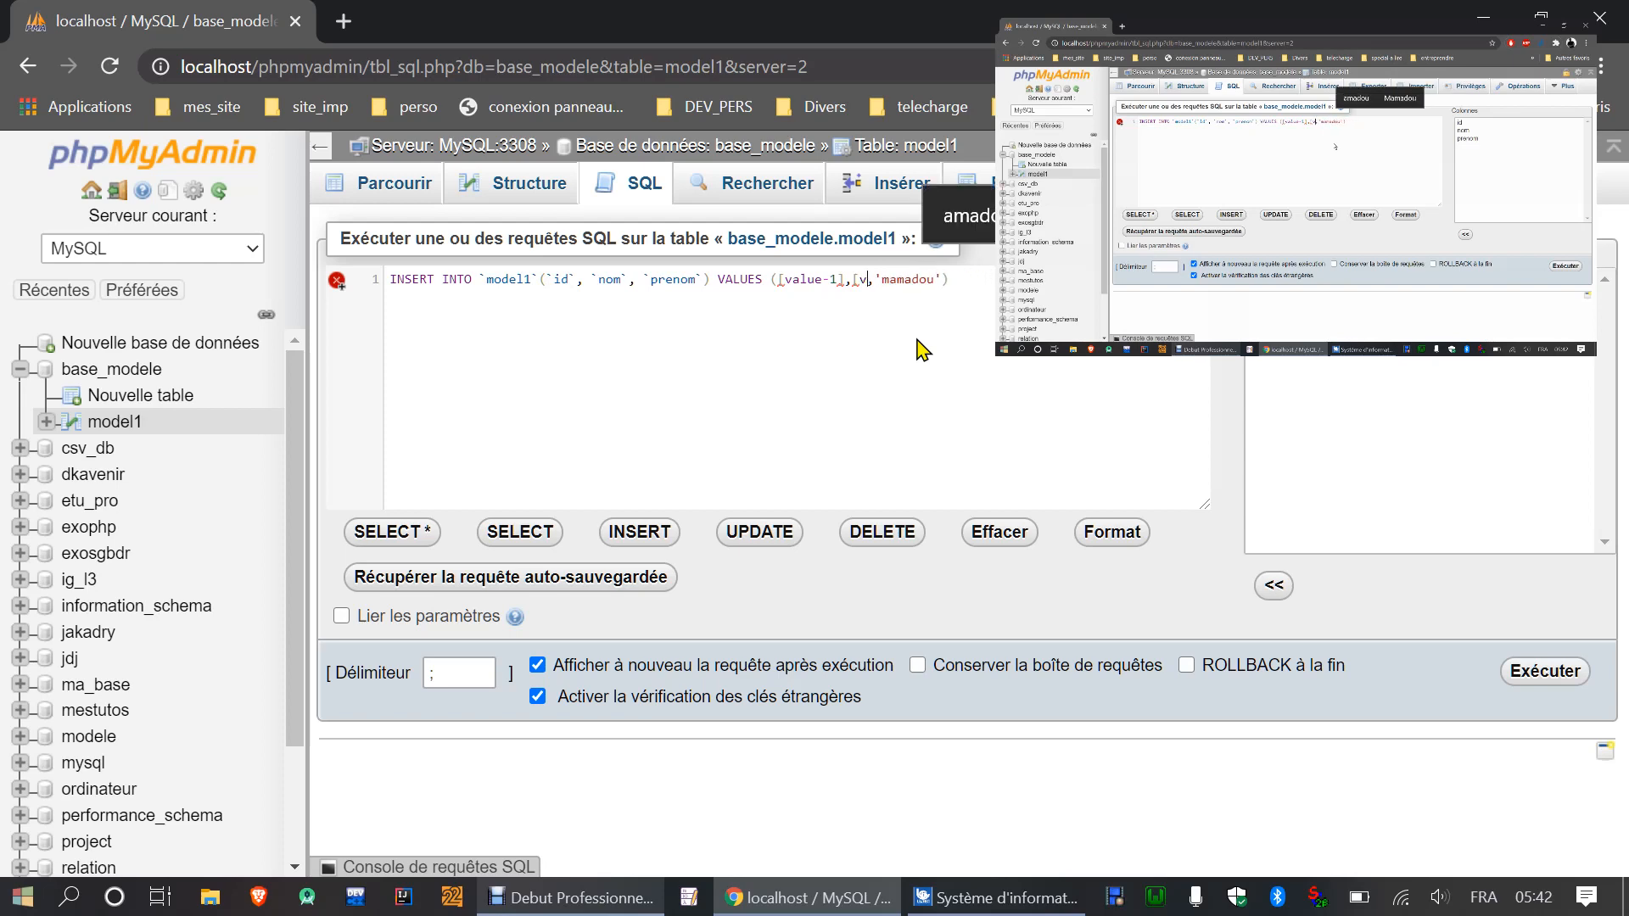
pyautogui.write("',")
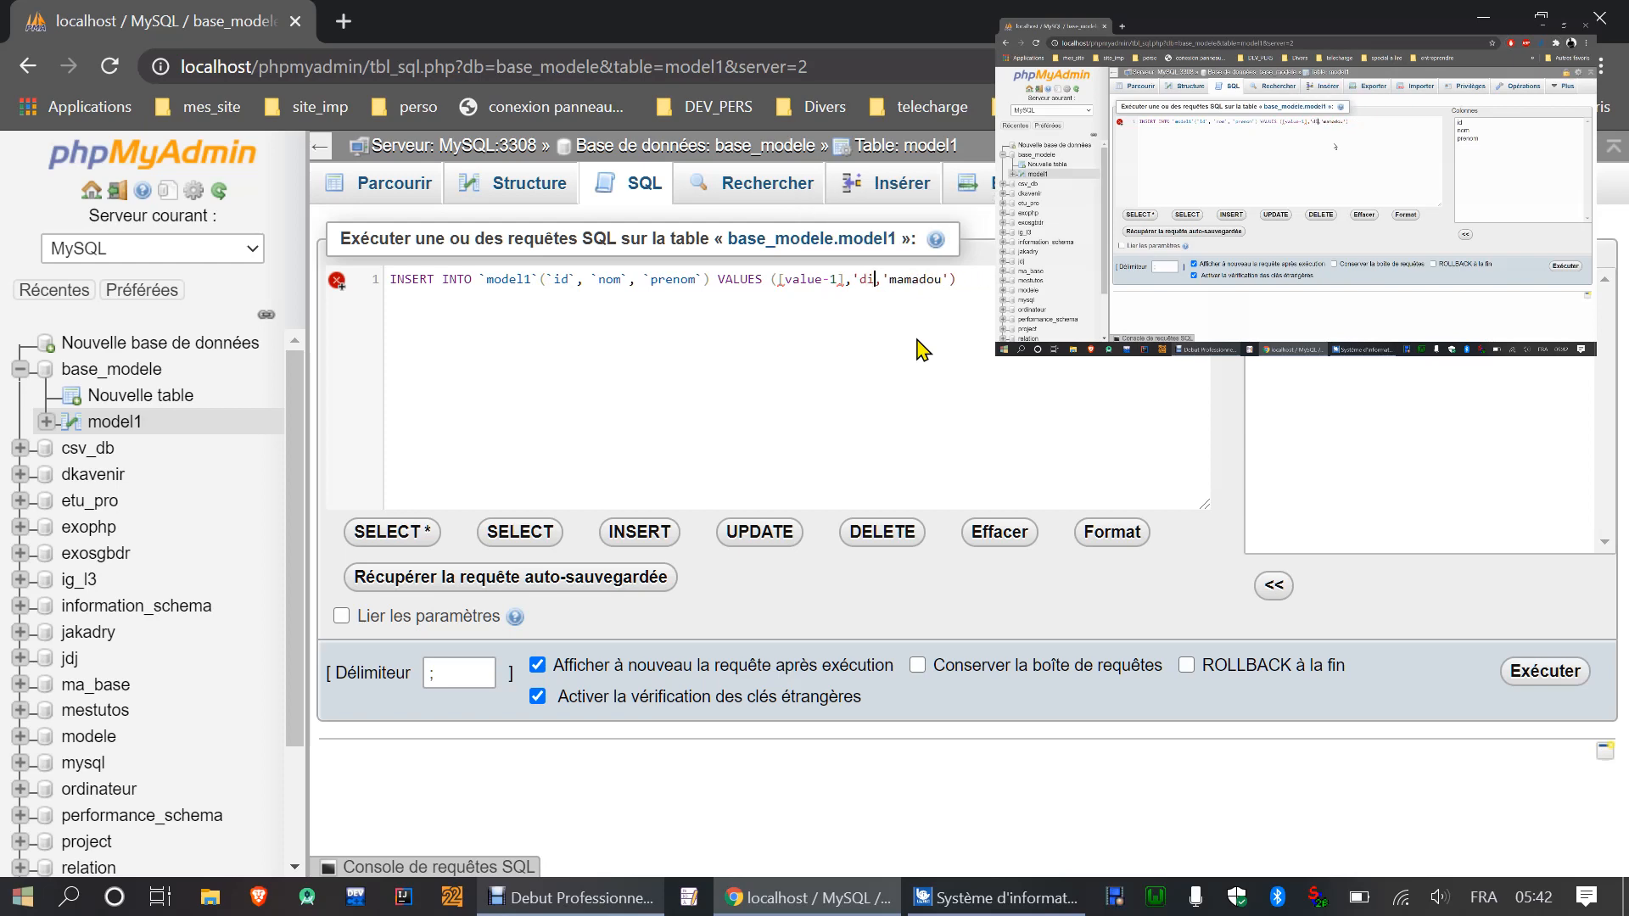
pyautogui.press('Left')
pyautogui.press('Left')
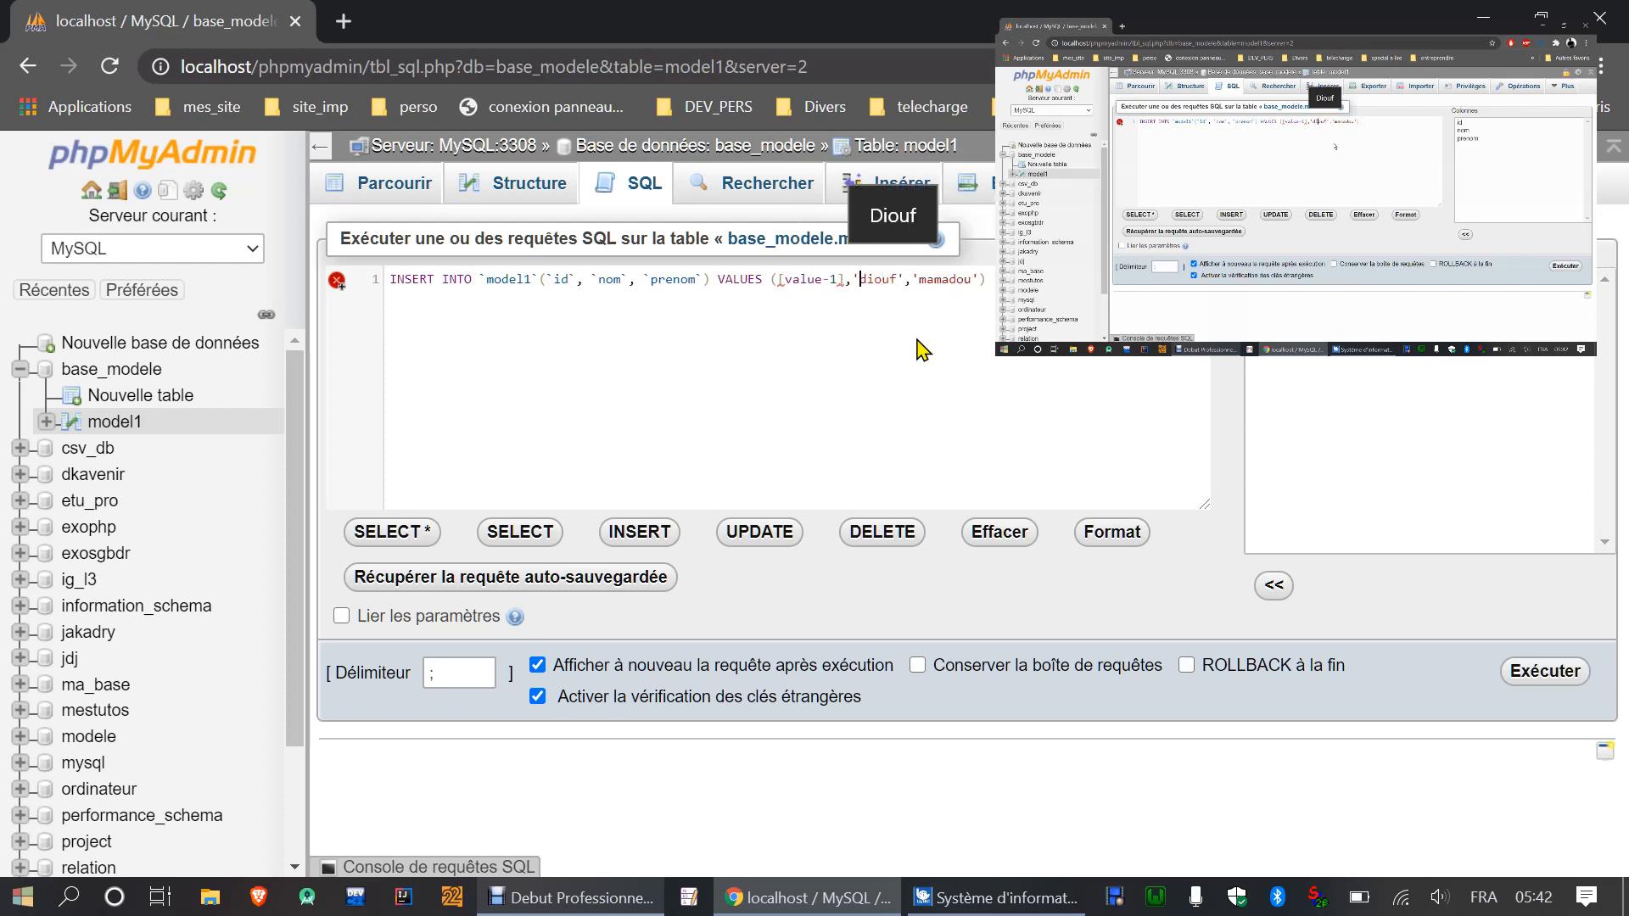
# Step: Replace the id placeholder in the INSERT statement with 1 and execute the query
pyautogui.press('BackSpace')
pyautogui.press('BackSpace')
pyautogui.press('BackSpace')
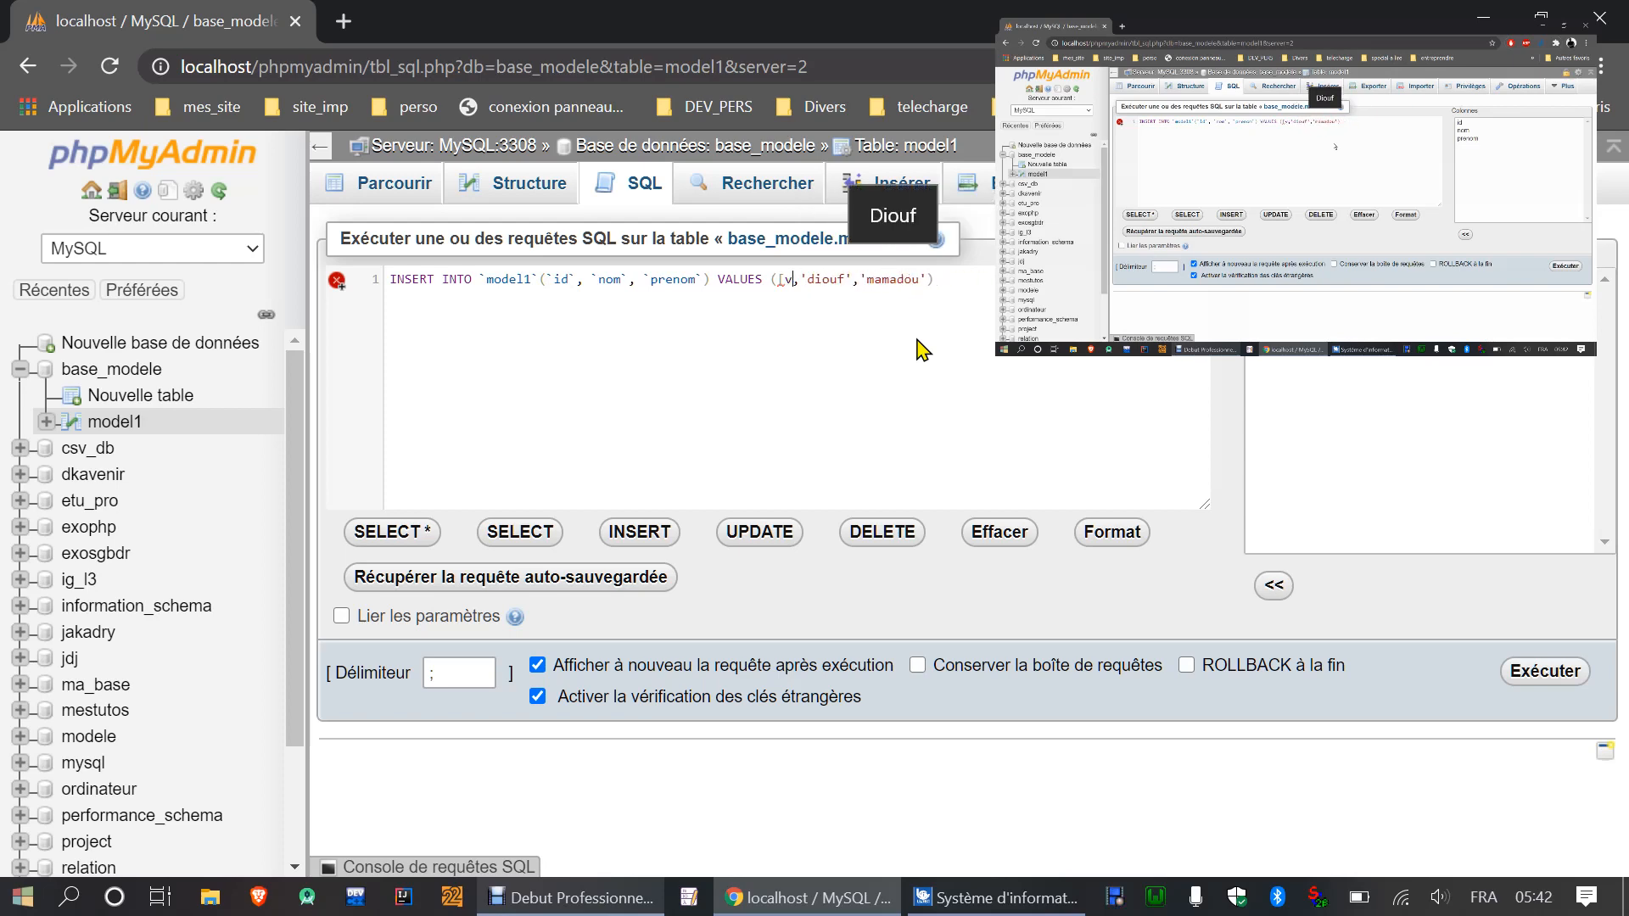
pyautogui.write('&')
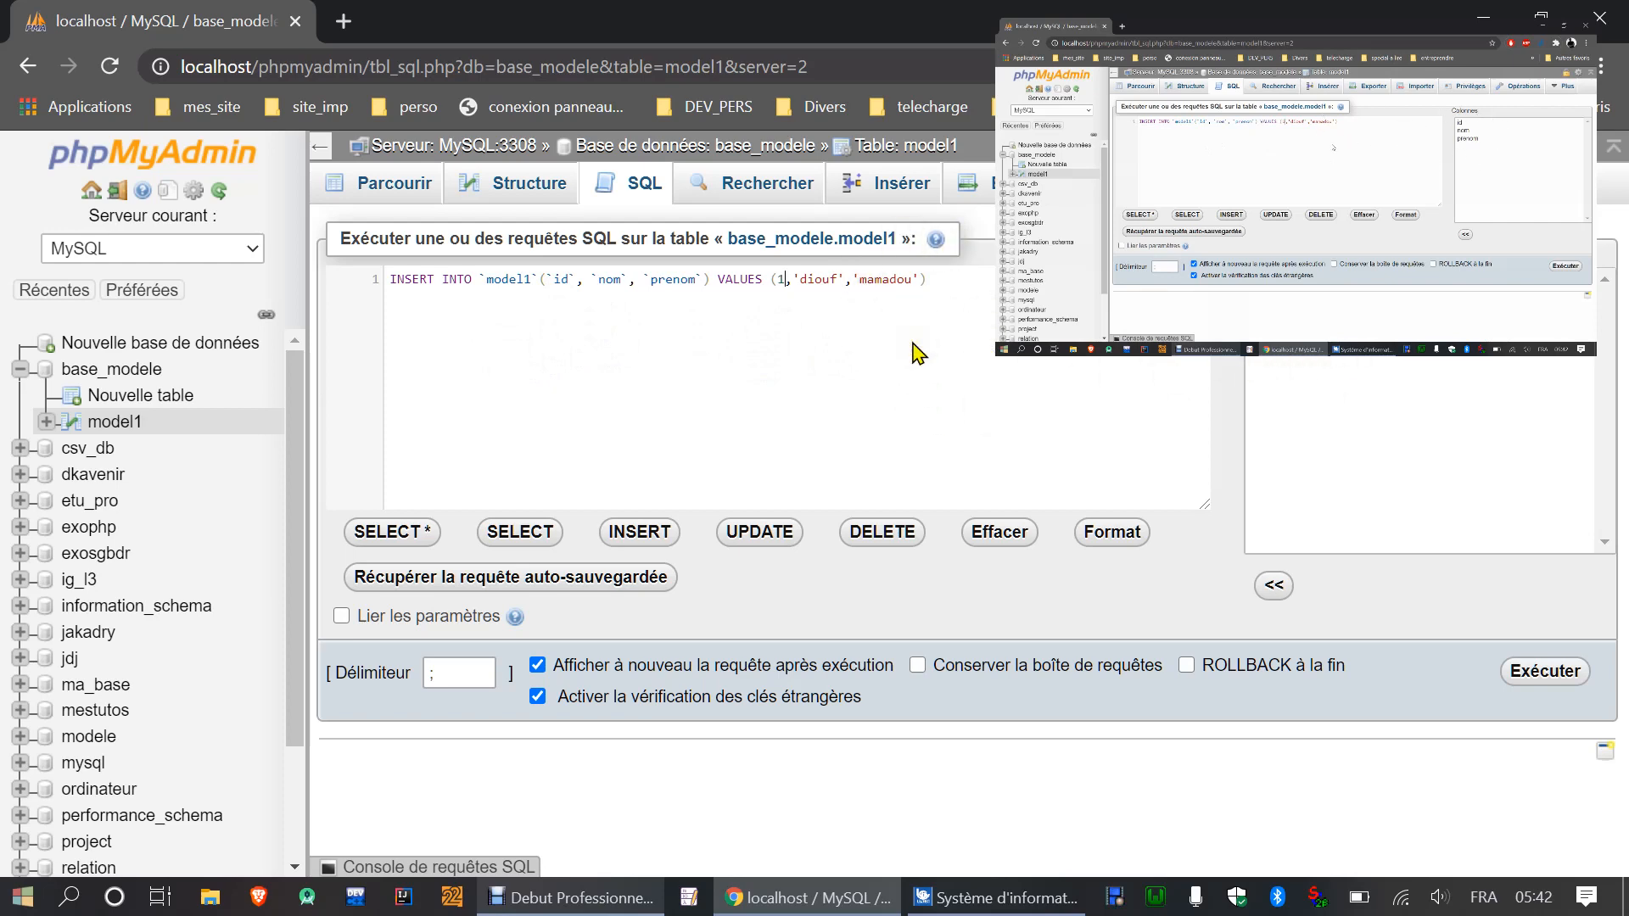
pyautogui.click(1542, 683)
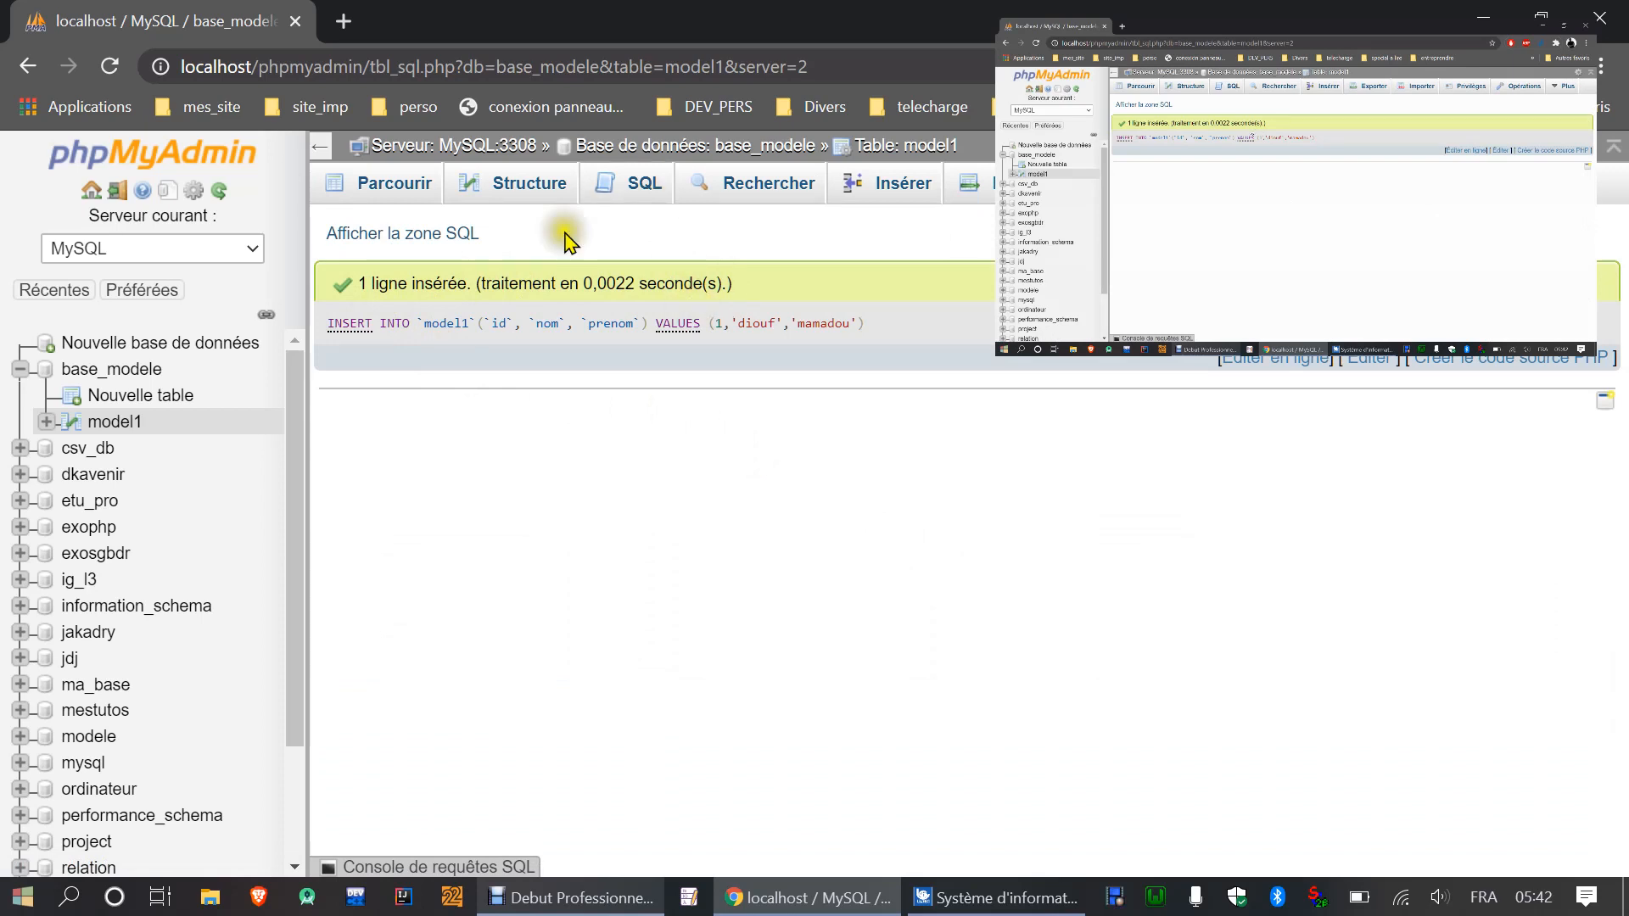
# Step: Inspect the model1 table's structure and browse its records, including from the base_modele table list
pyautogui.click(522, 197)
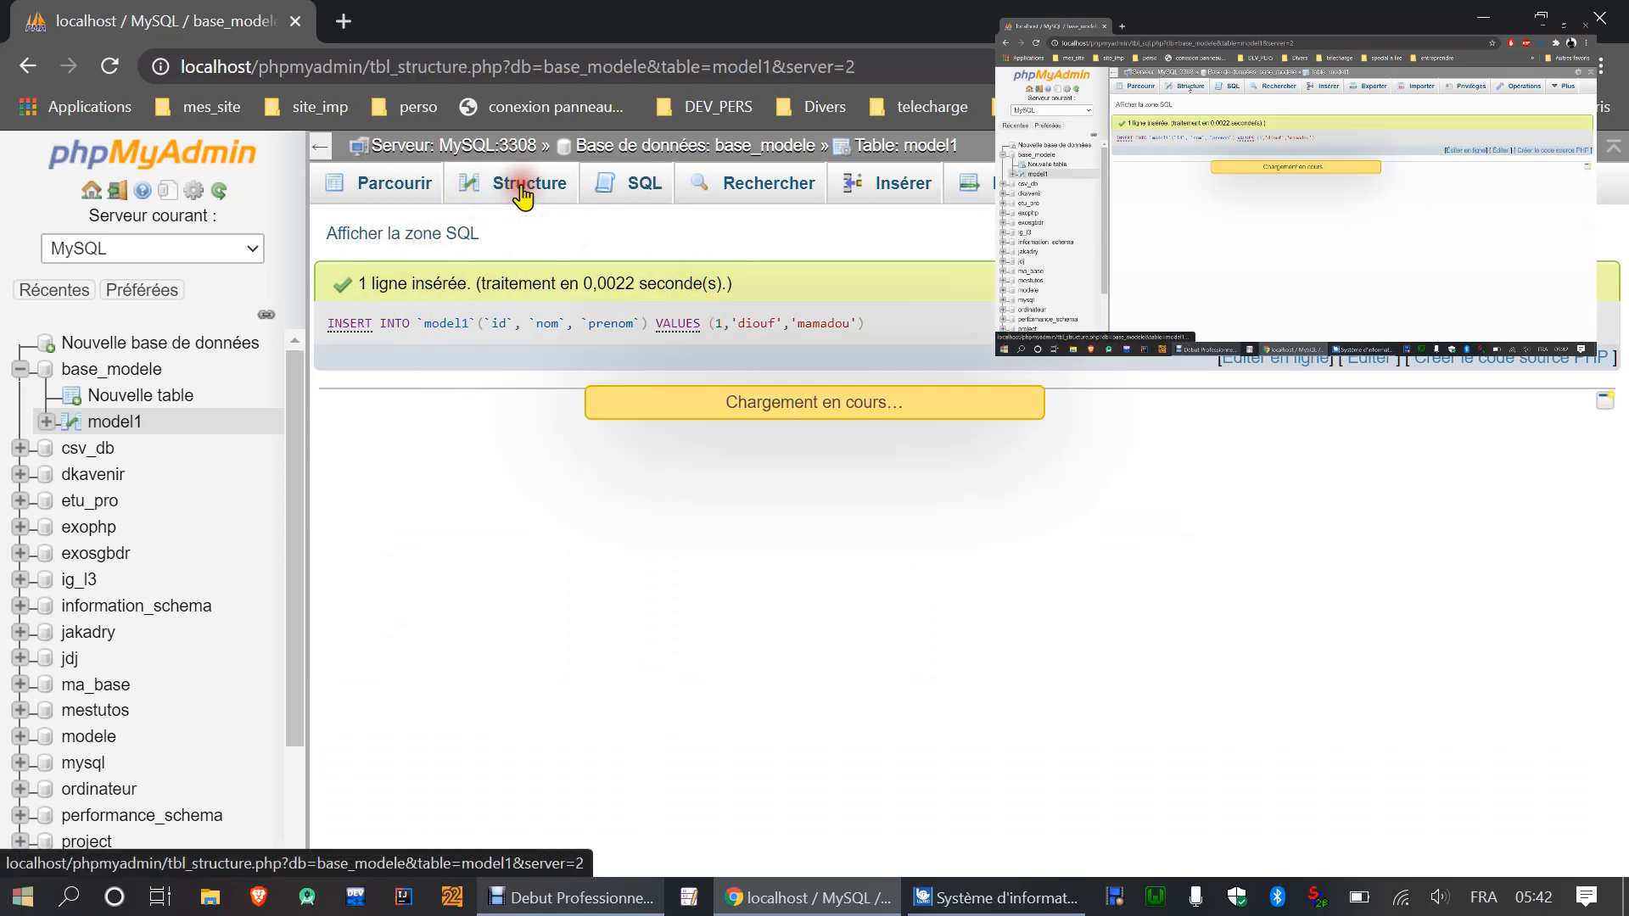
pyautogui.scroll(-4, 523, 197)
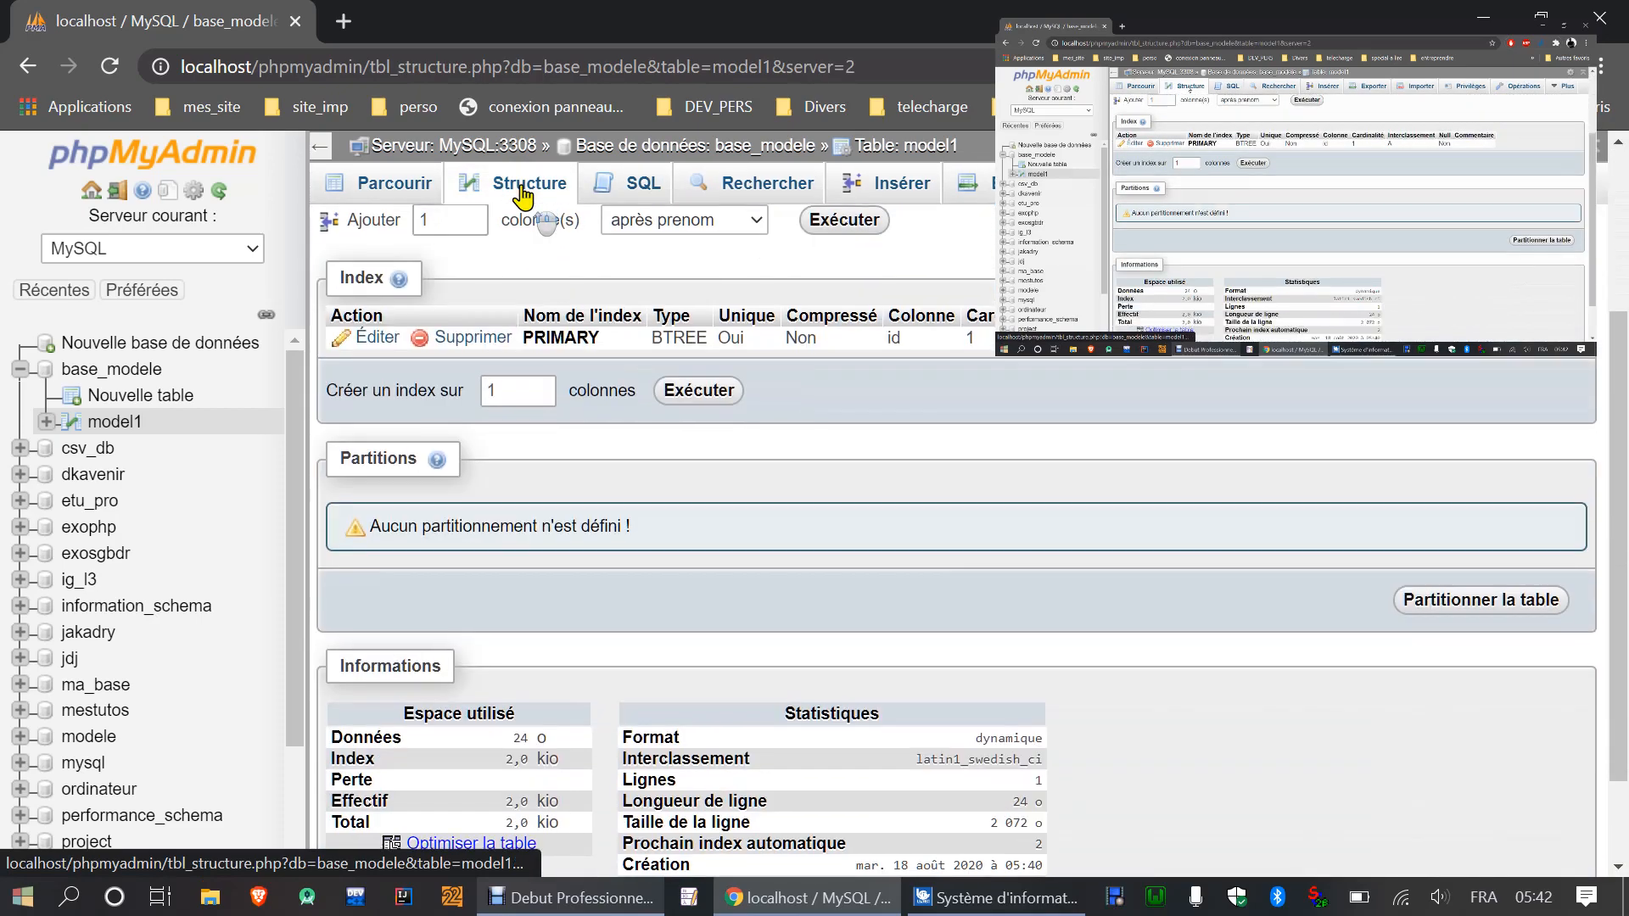
pyautogui.scroll(4, 523, 197)
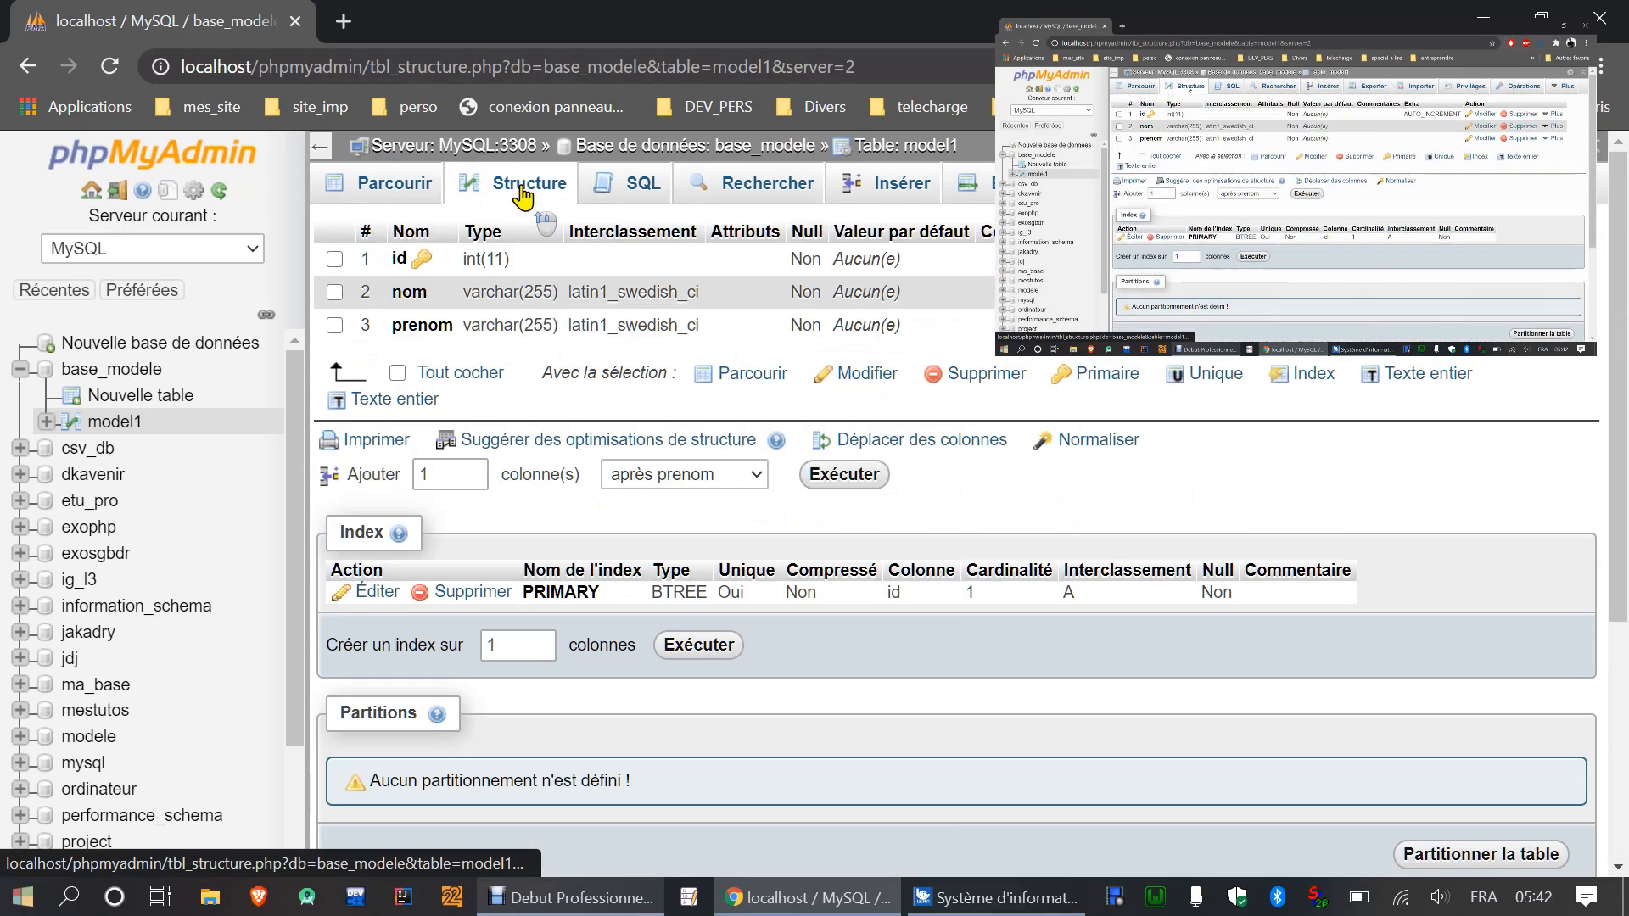
pyautogui.click(356, 185)
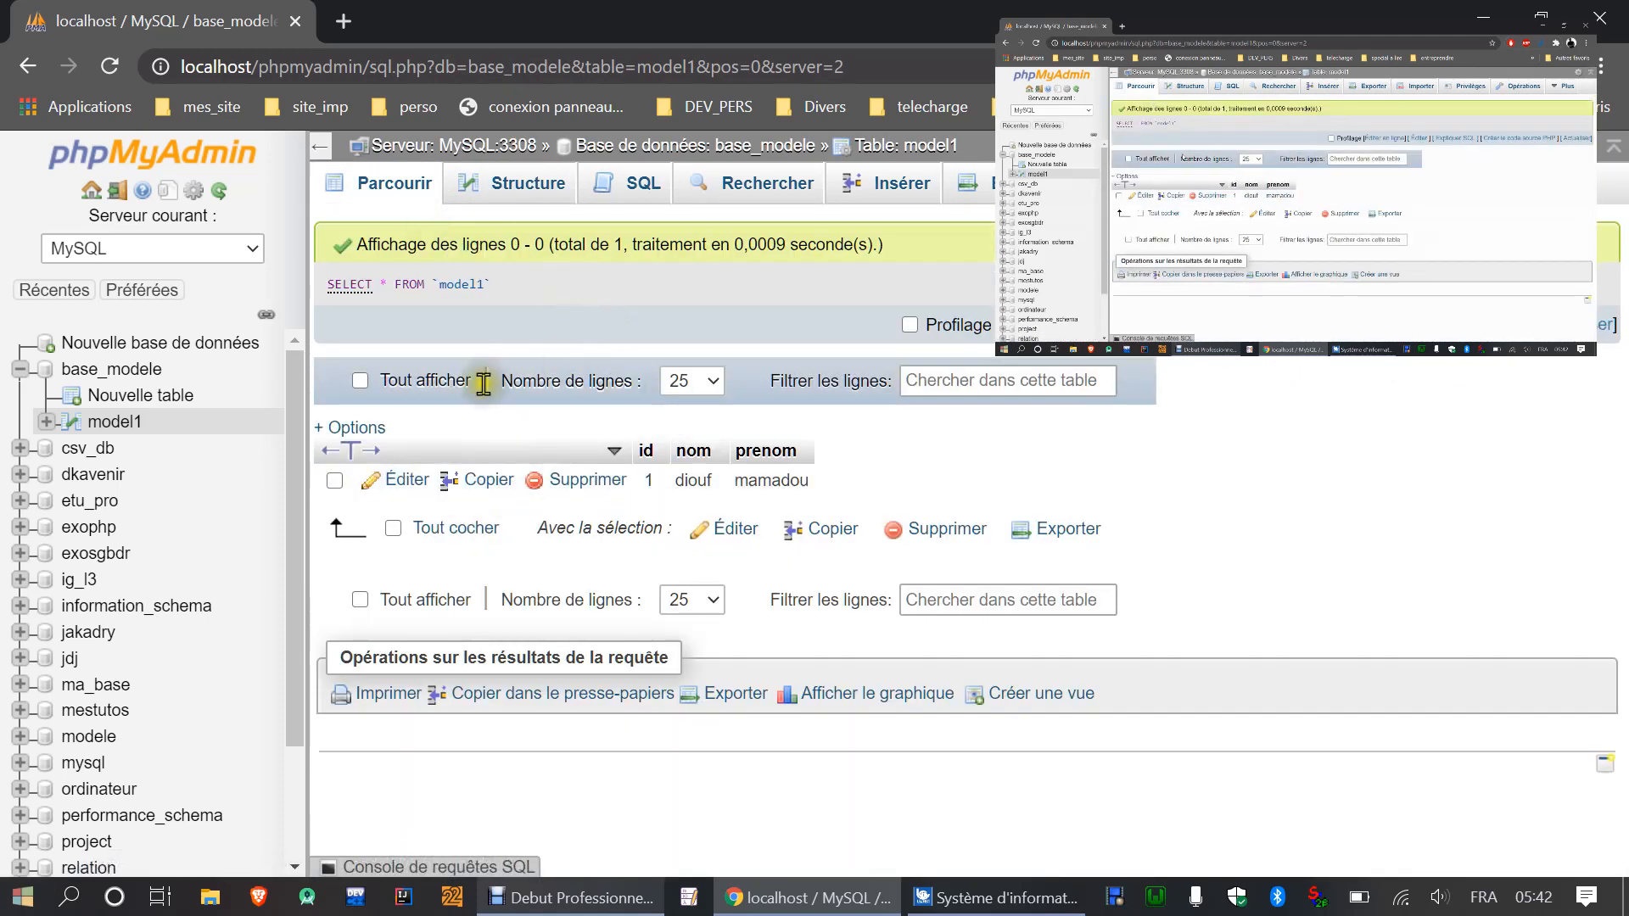
pyautogui.click(502, 199)
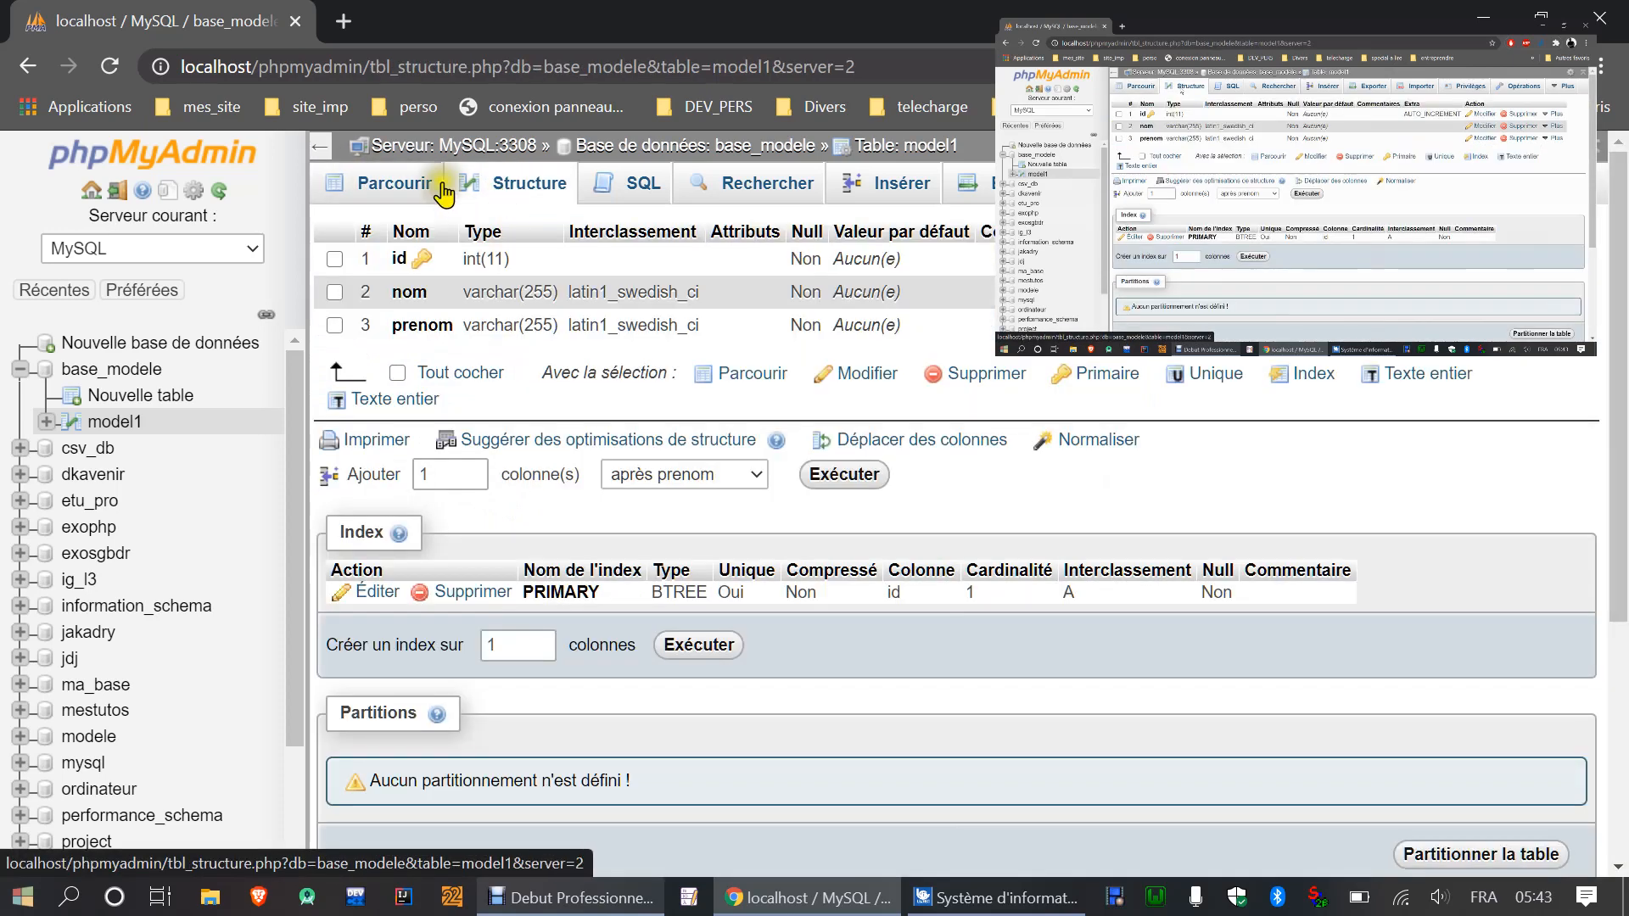
pyautogui.click(92, 374)
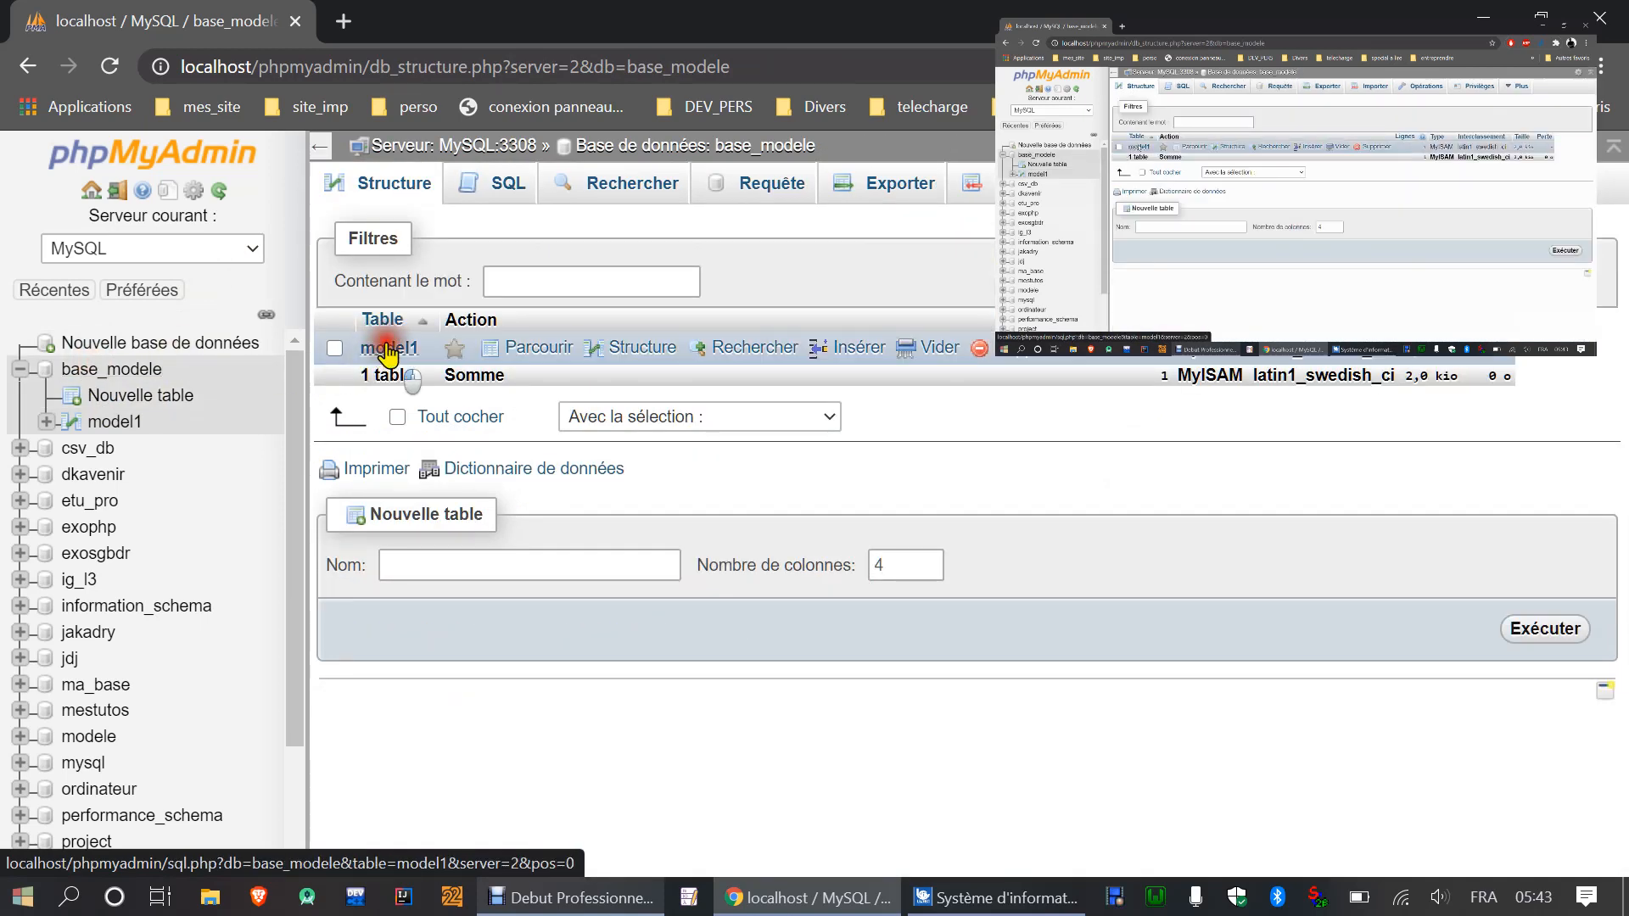
pyautogui.click(387, 349)
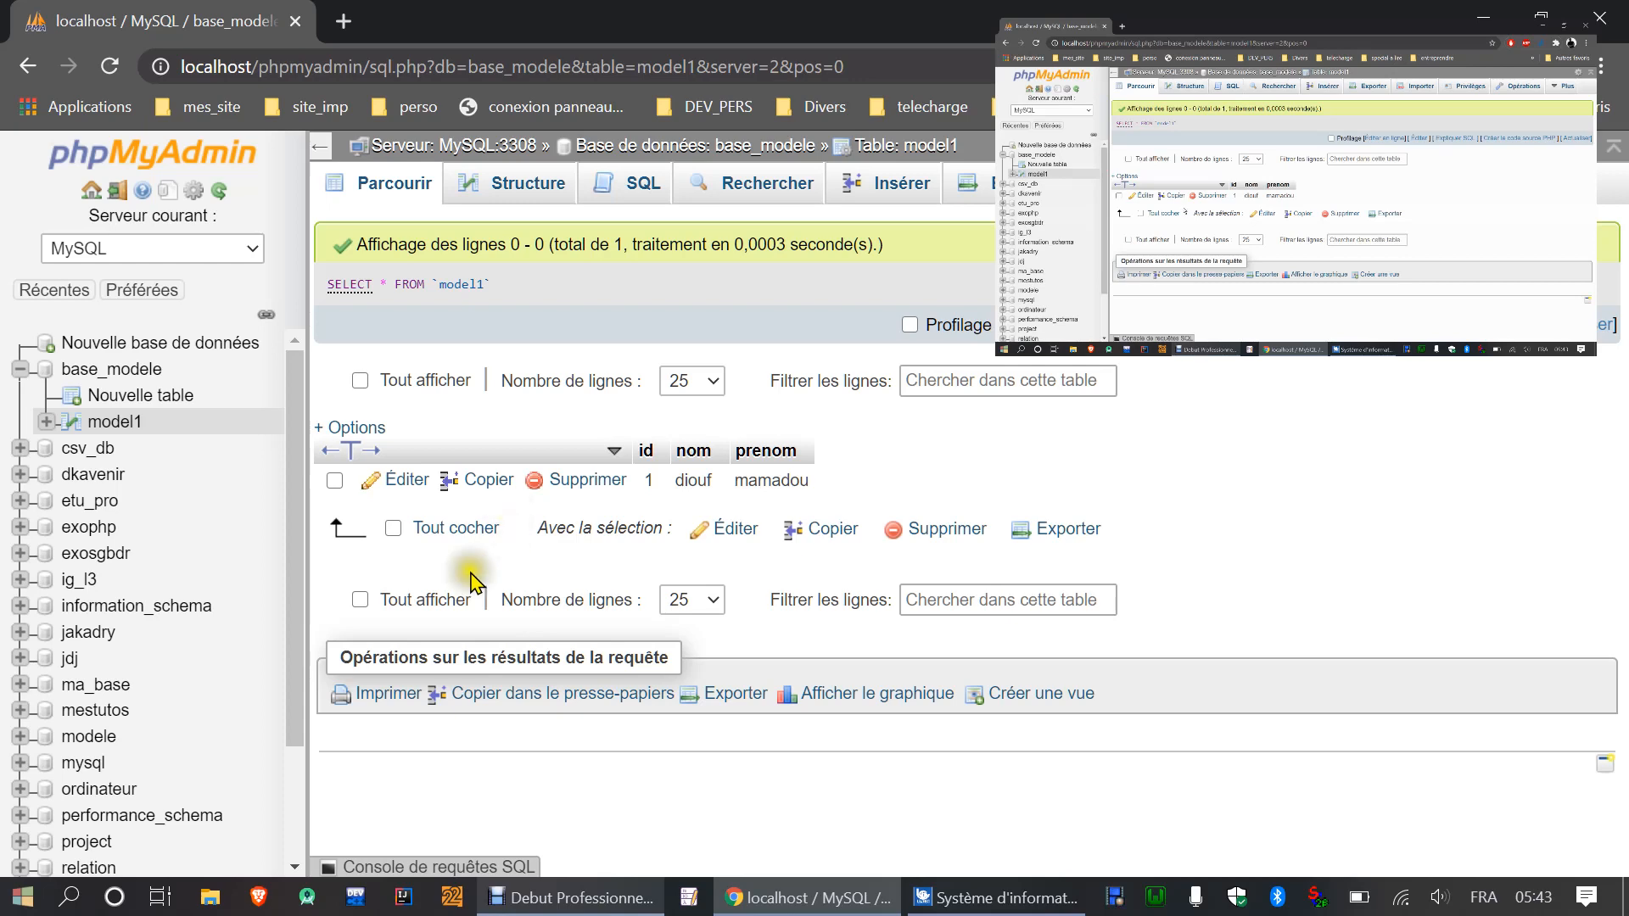
# Step: Run the default query SELECT * FROM `model1` WHERE 1 on the model1 table
pyautogui.click(617, 185)
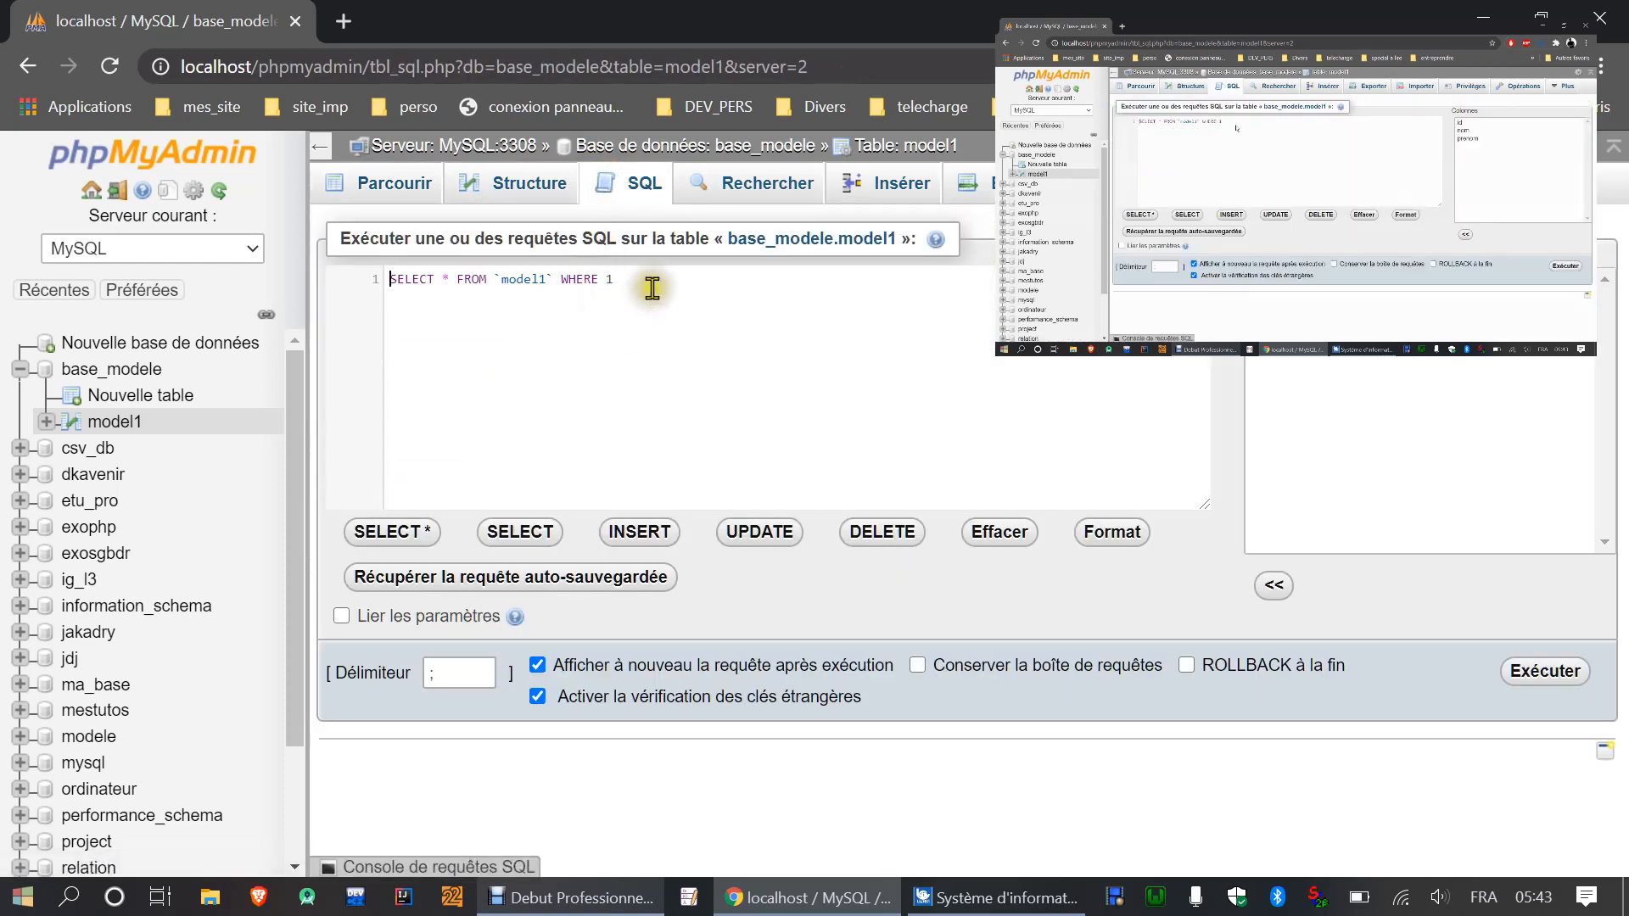
pyautogui.click(646, 286)
pyautogui.click(1567, 675)
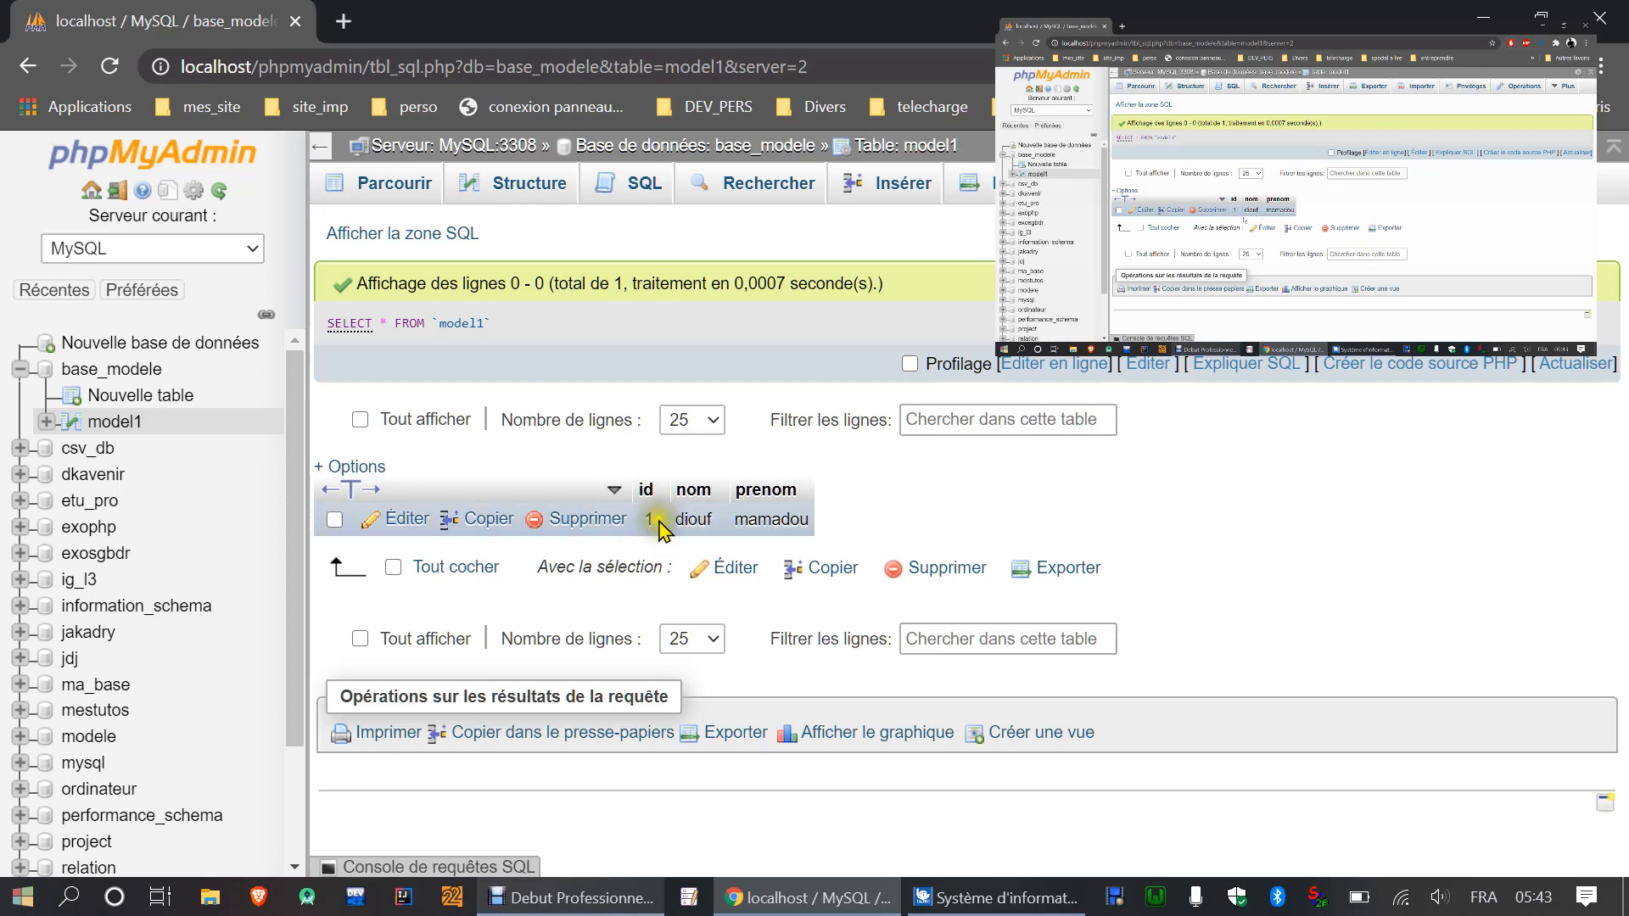
# Step: Clear the default SELECT query for model1 and generate a new INSERT statement template
pyautogui.click(632, 202)
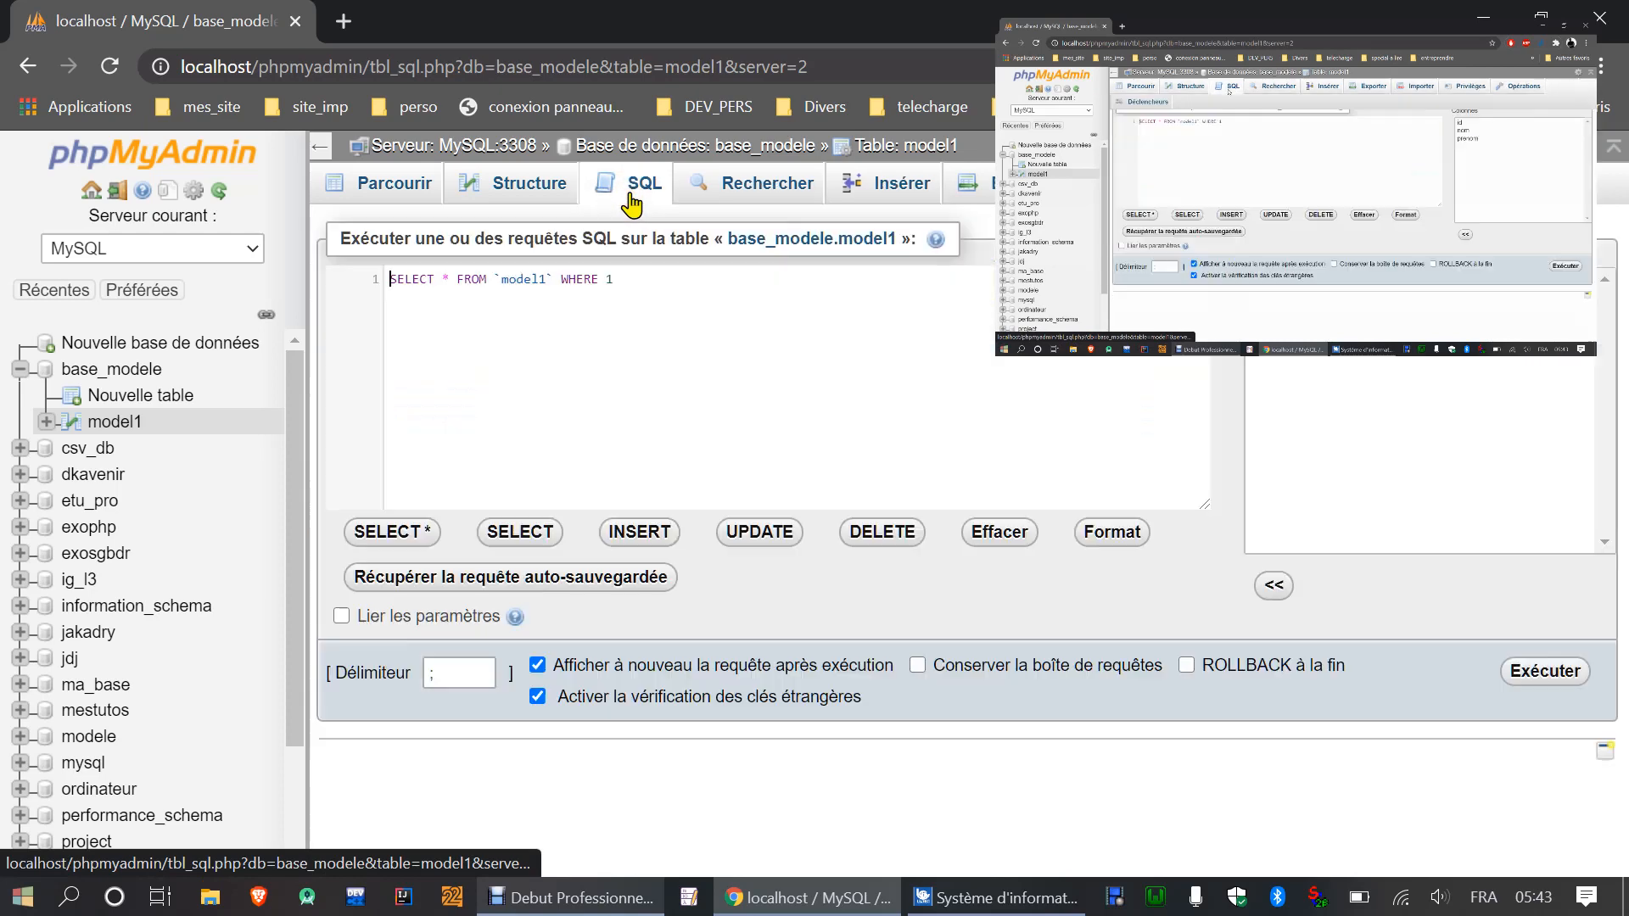
pyautogui.moveTo(645, 277); pyautogui.dragTo(425, 272)
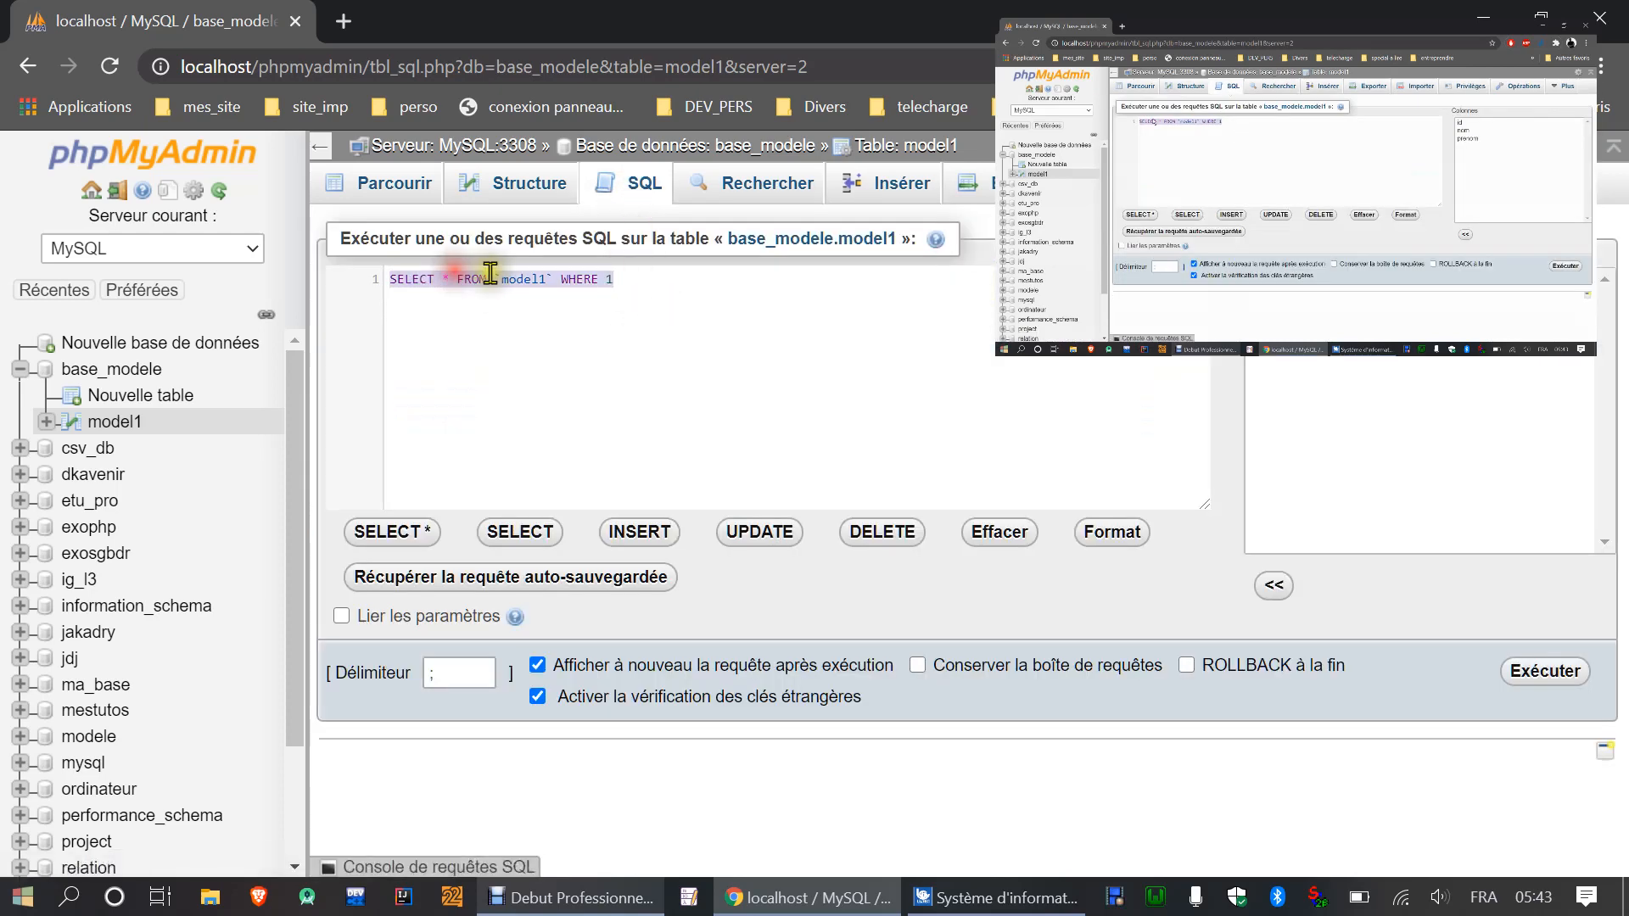
pyautogui.press('Delete')
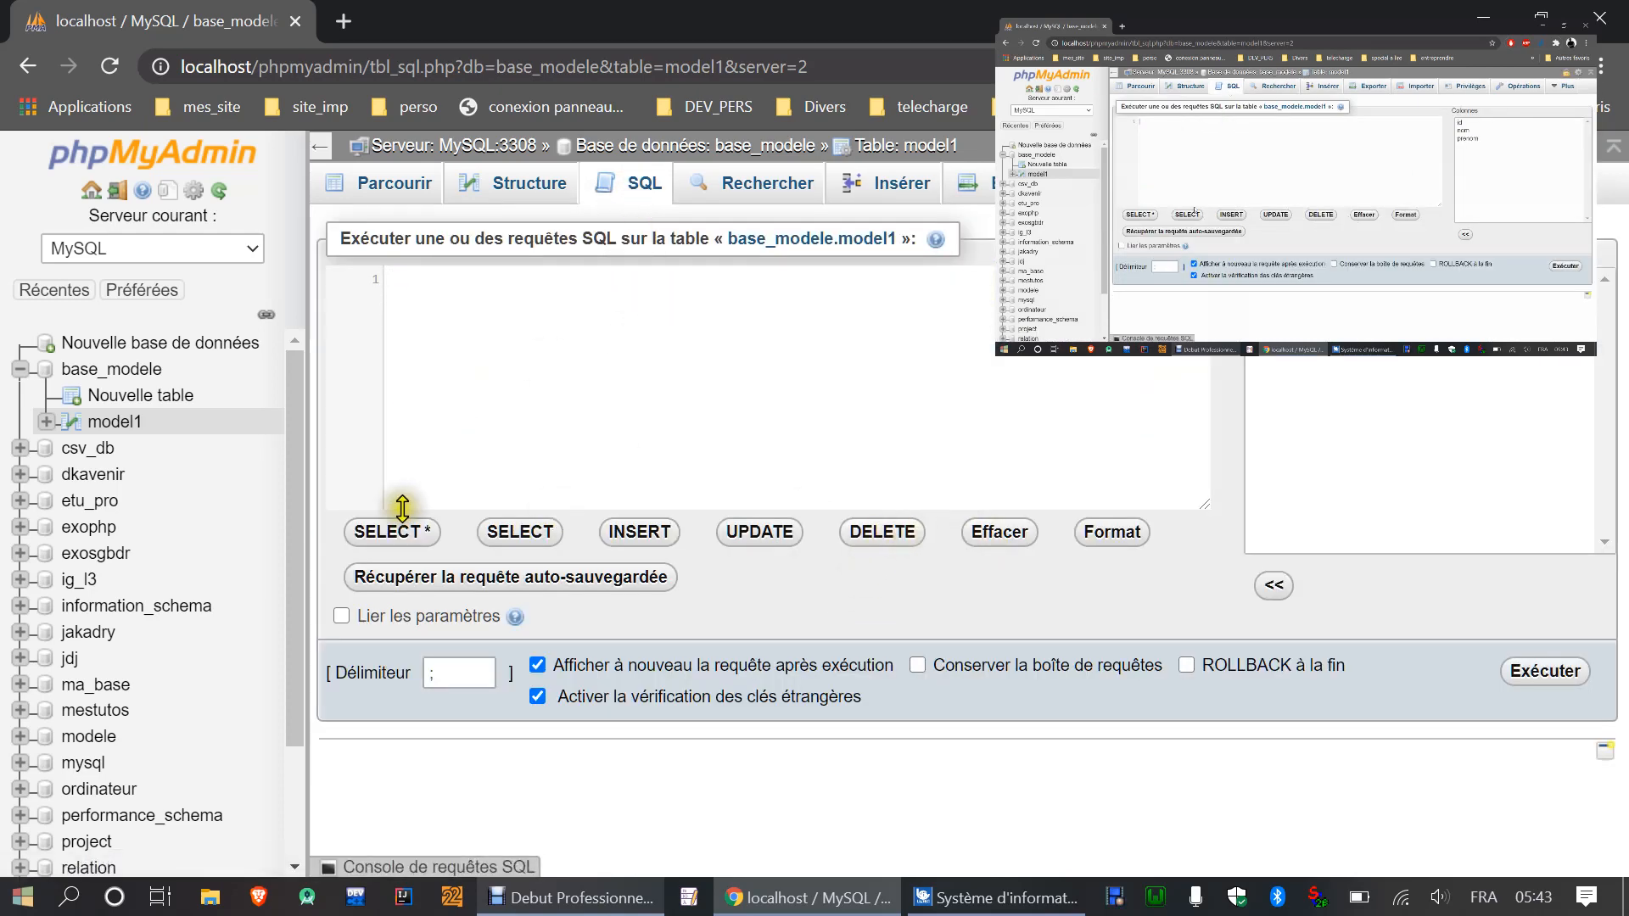
pyautogui.click(636, 534)
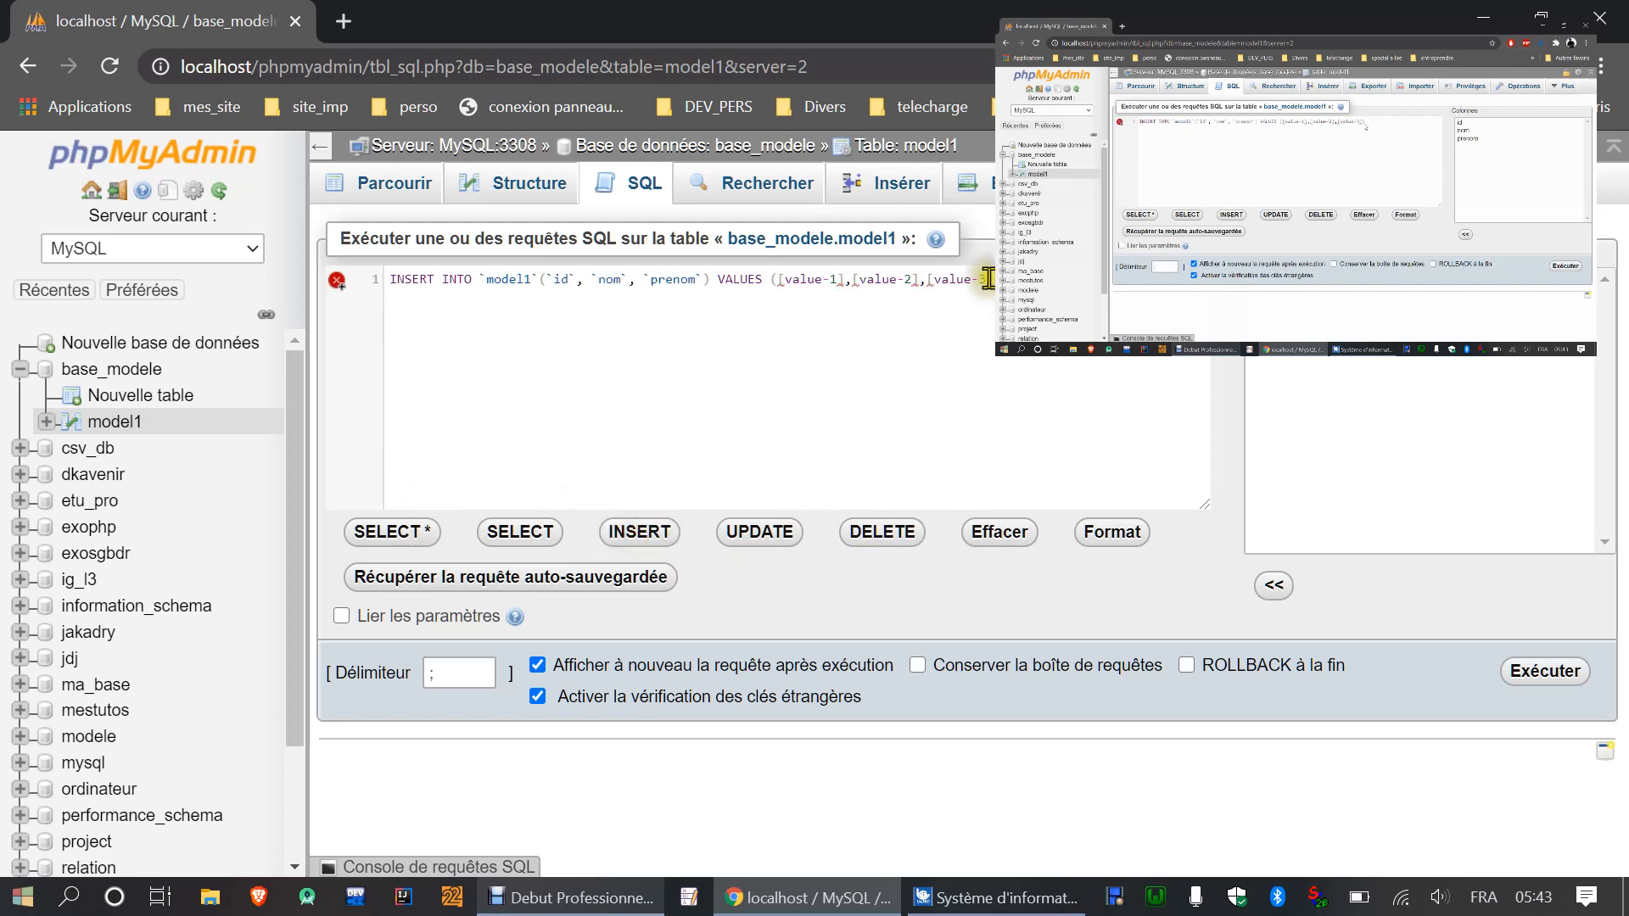
# Step: Replace the id placeholder in the new INSERT statement with 2
pyautogui.click(842, 283)
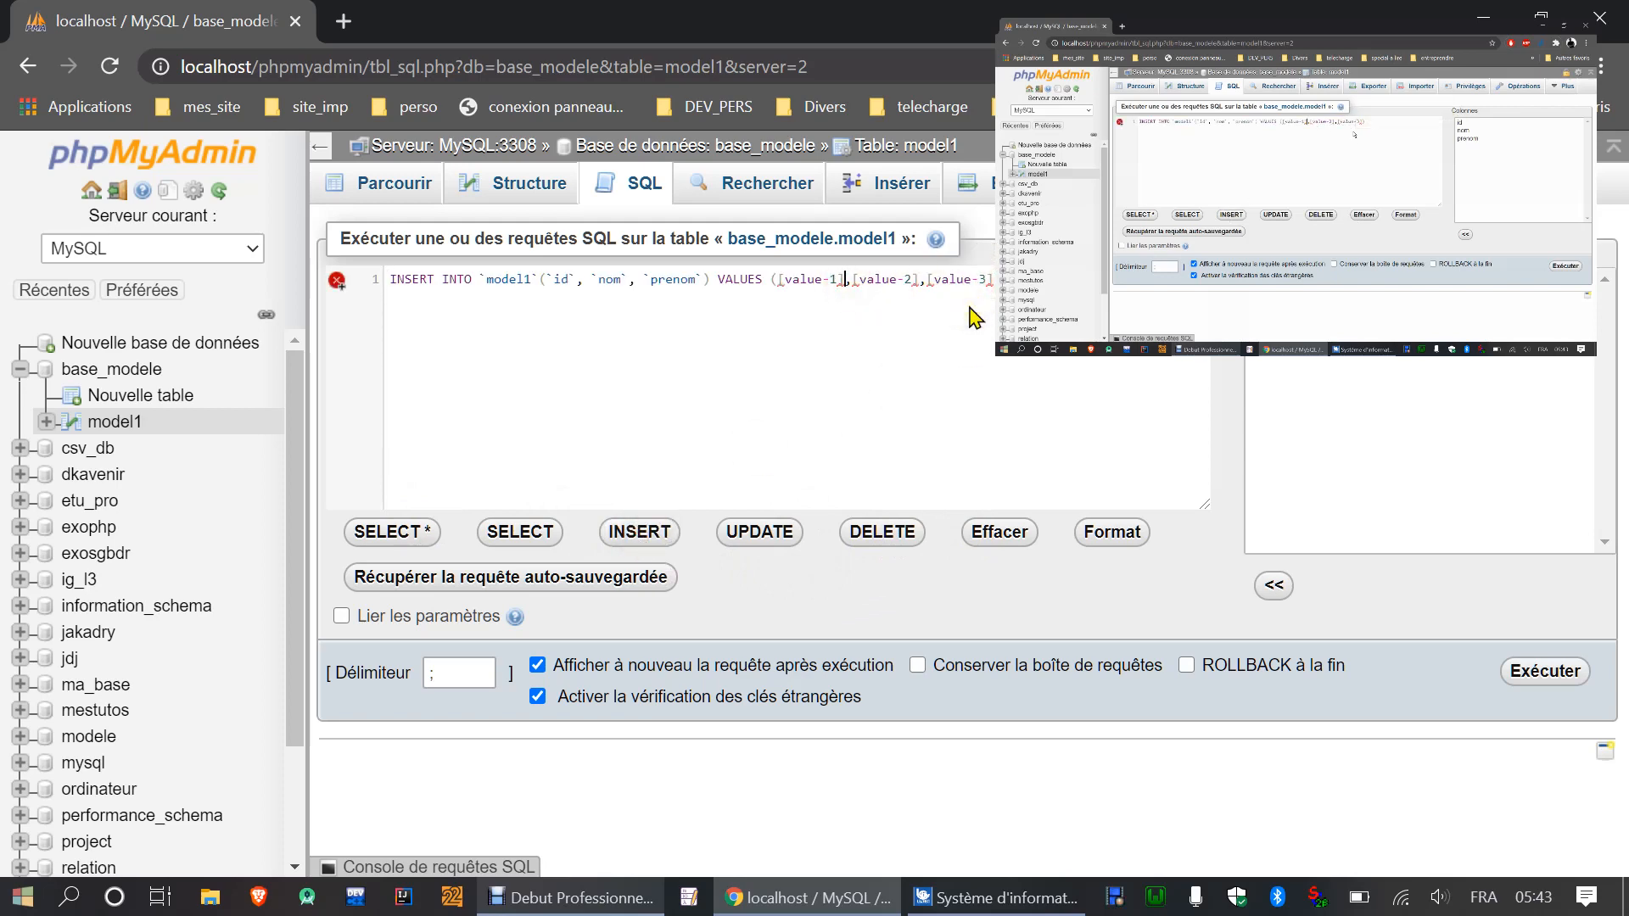
pyautogui.press('BackSpace')
pyautogui.press('BackSpace')
pyautogui.press('BackSpace')
pyautogui.press('BackSpace')
pyautogui.press('BackSpace')
pyautogui.press('BackSpace')
pyautogui.press('BackSpace')
pyautogui.press('BackSpace')
pyautogui.press('BackSpace')
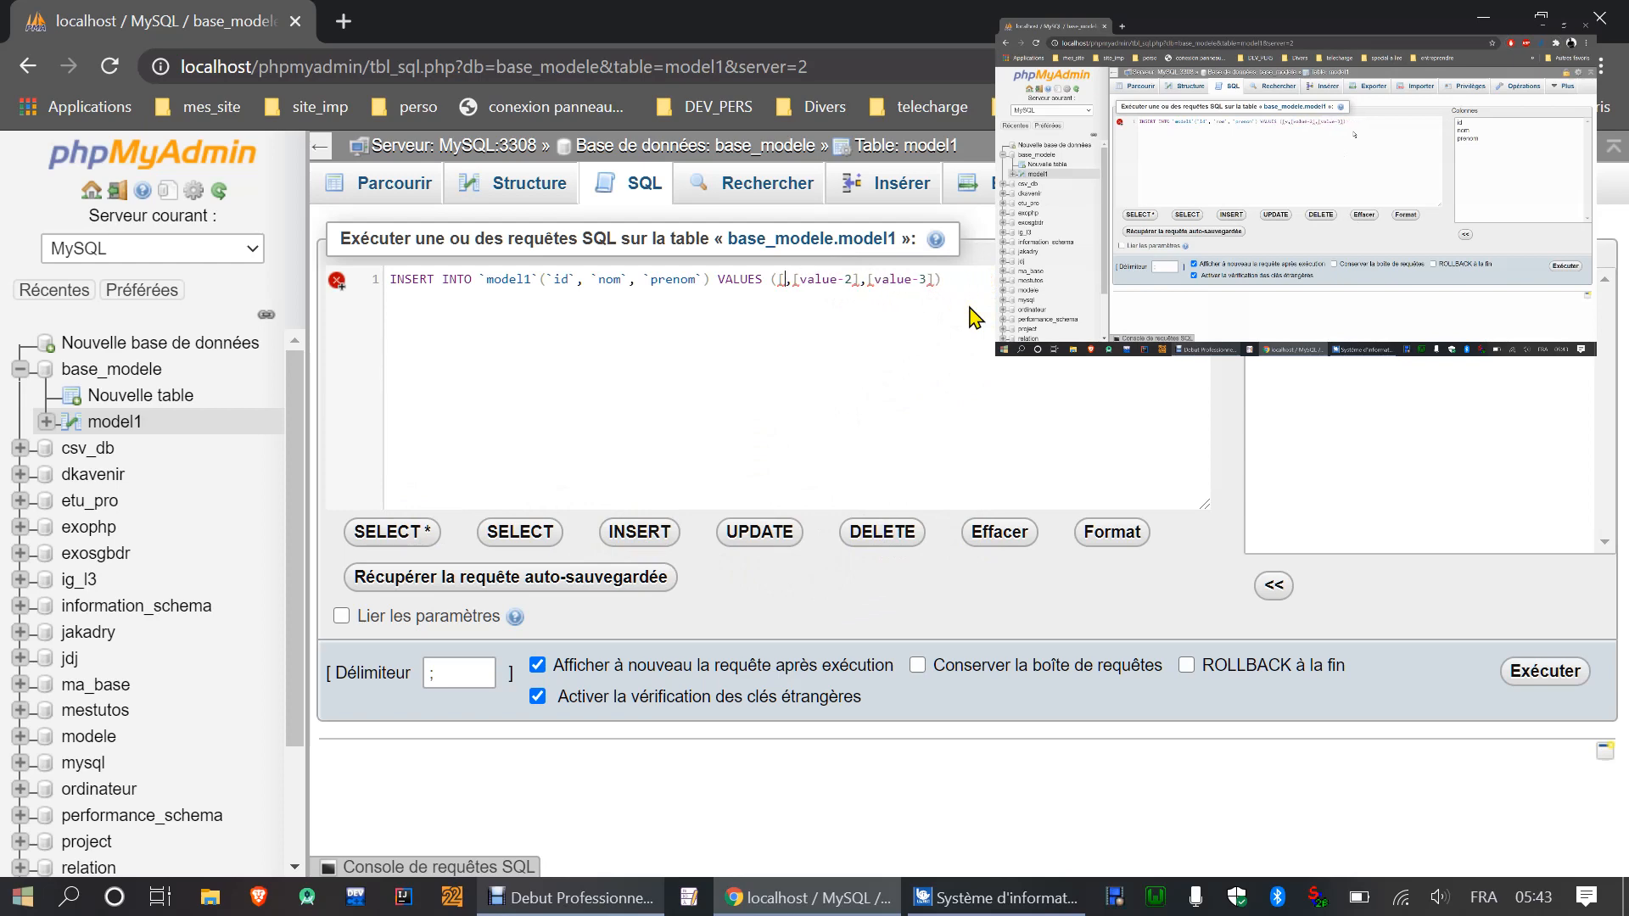
pyautogui.write('2')
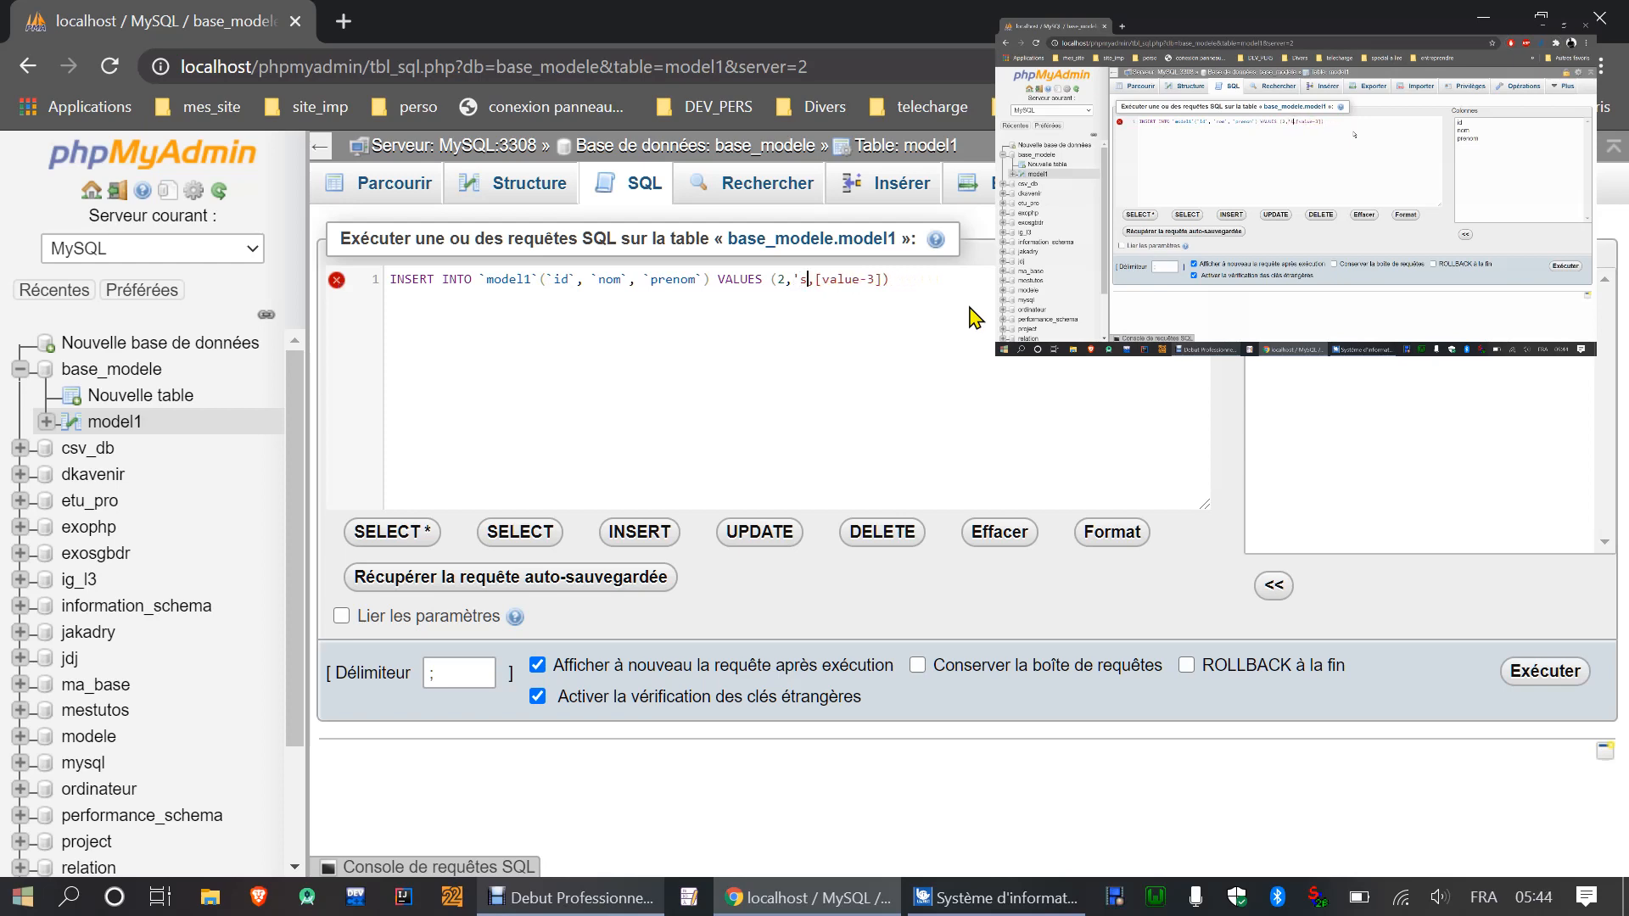
# Step: Fill in the second person's quoted last and first names for nom and prenom, and execute the INSERT query
pyautogui.press('Right')
pyautogui.press('Right')
pyautogui.press('Right')
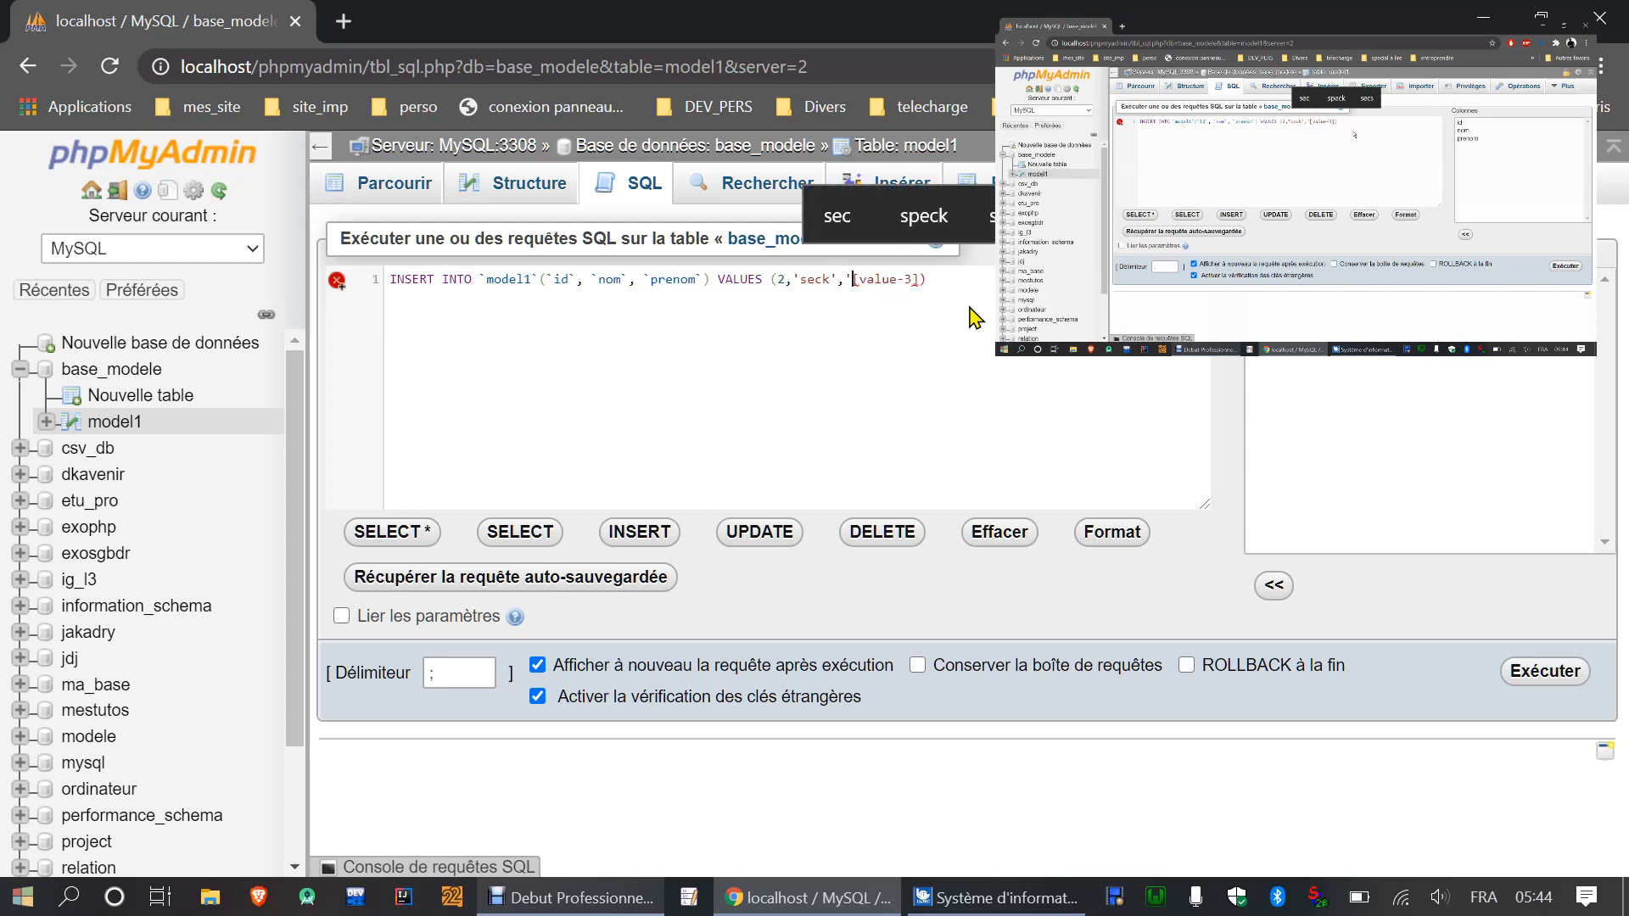
pyautogui.press('Delete')
pyautogui.press('Delete')
pyautogui.press('Delete')
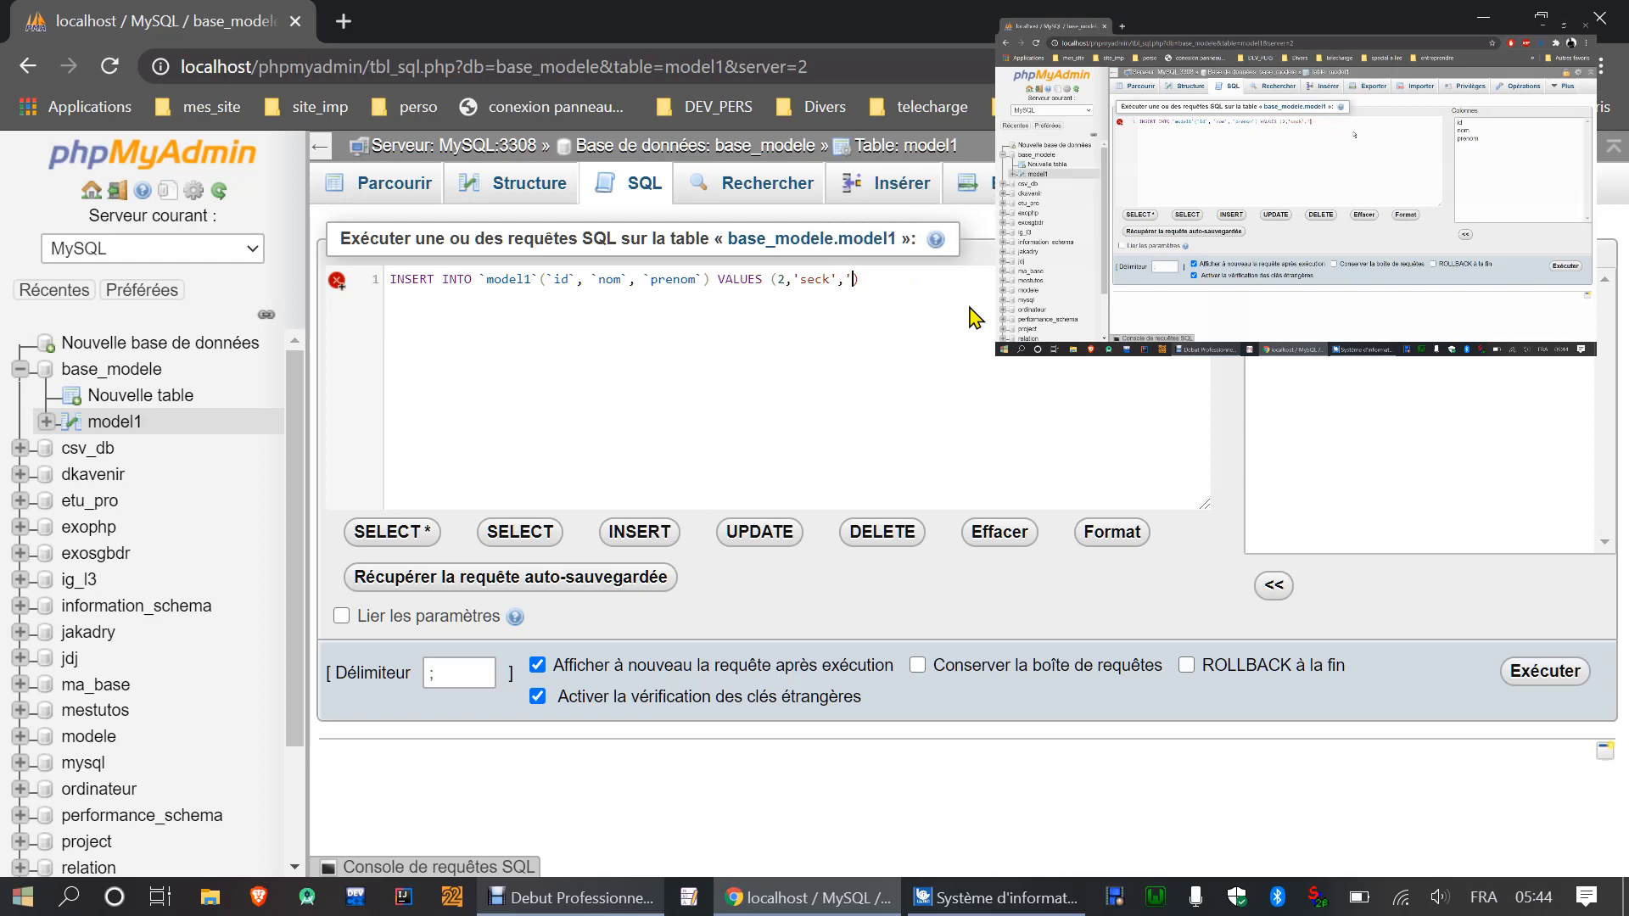
pyautogui.write("fatim'")
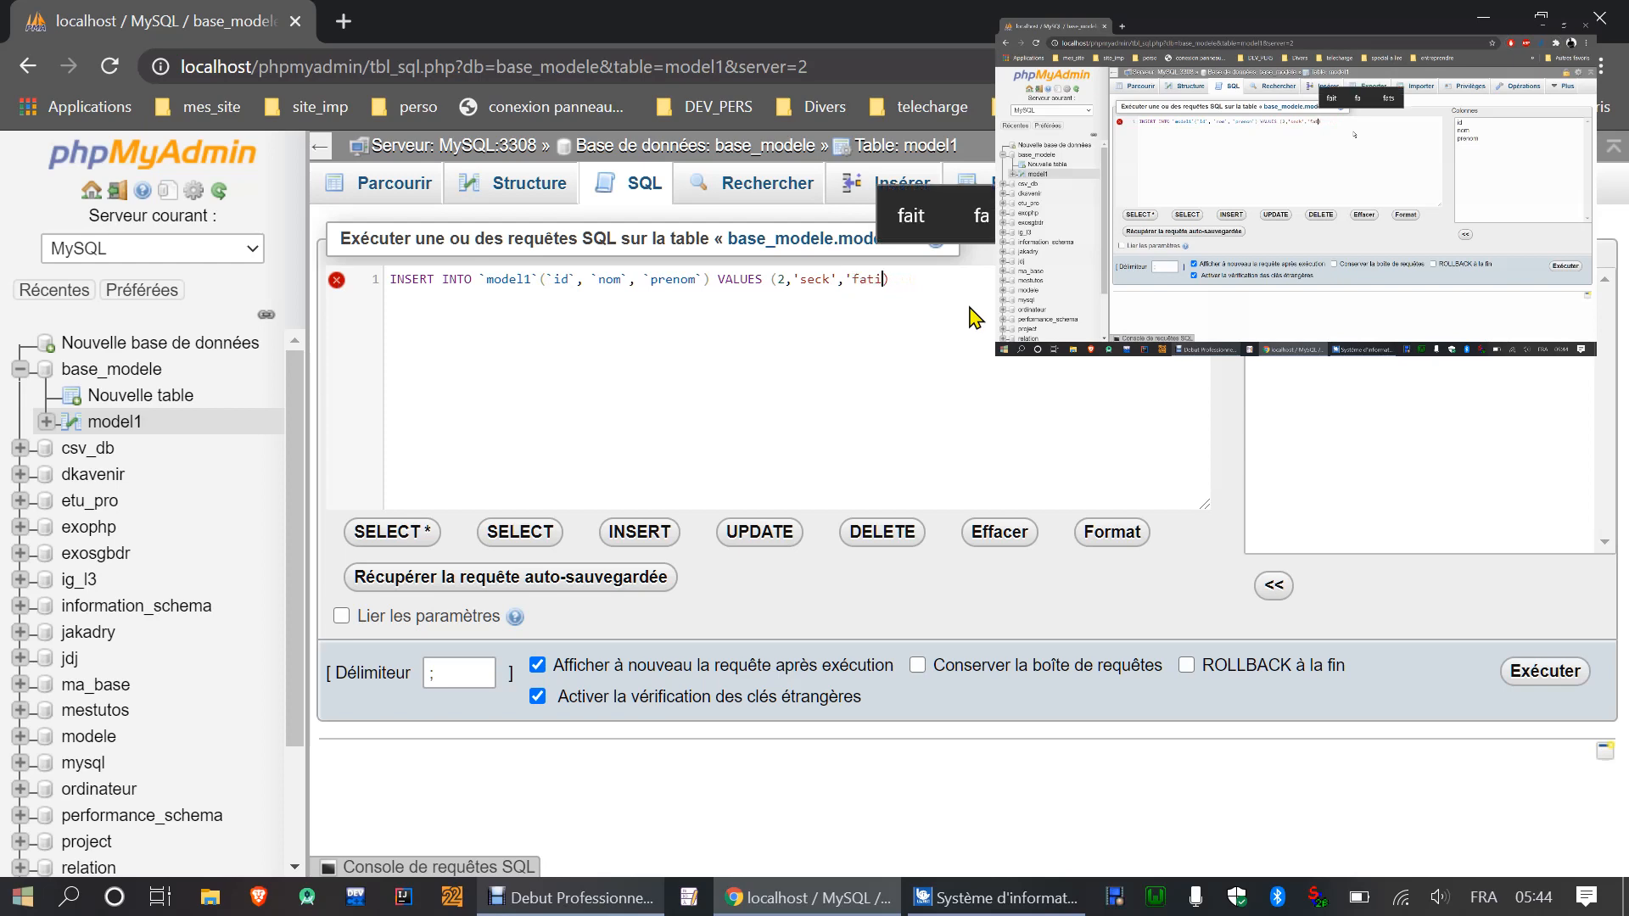
pyautogui.click(1523, 675)
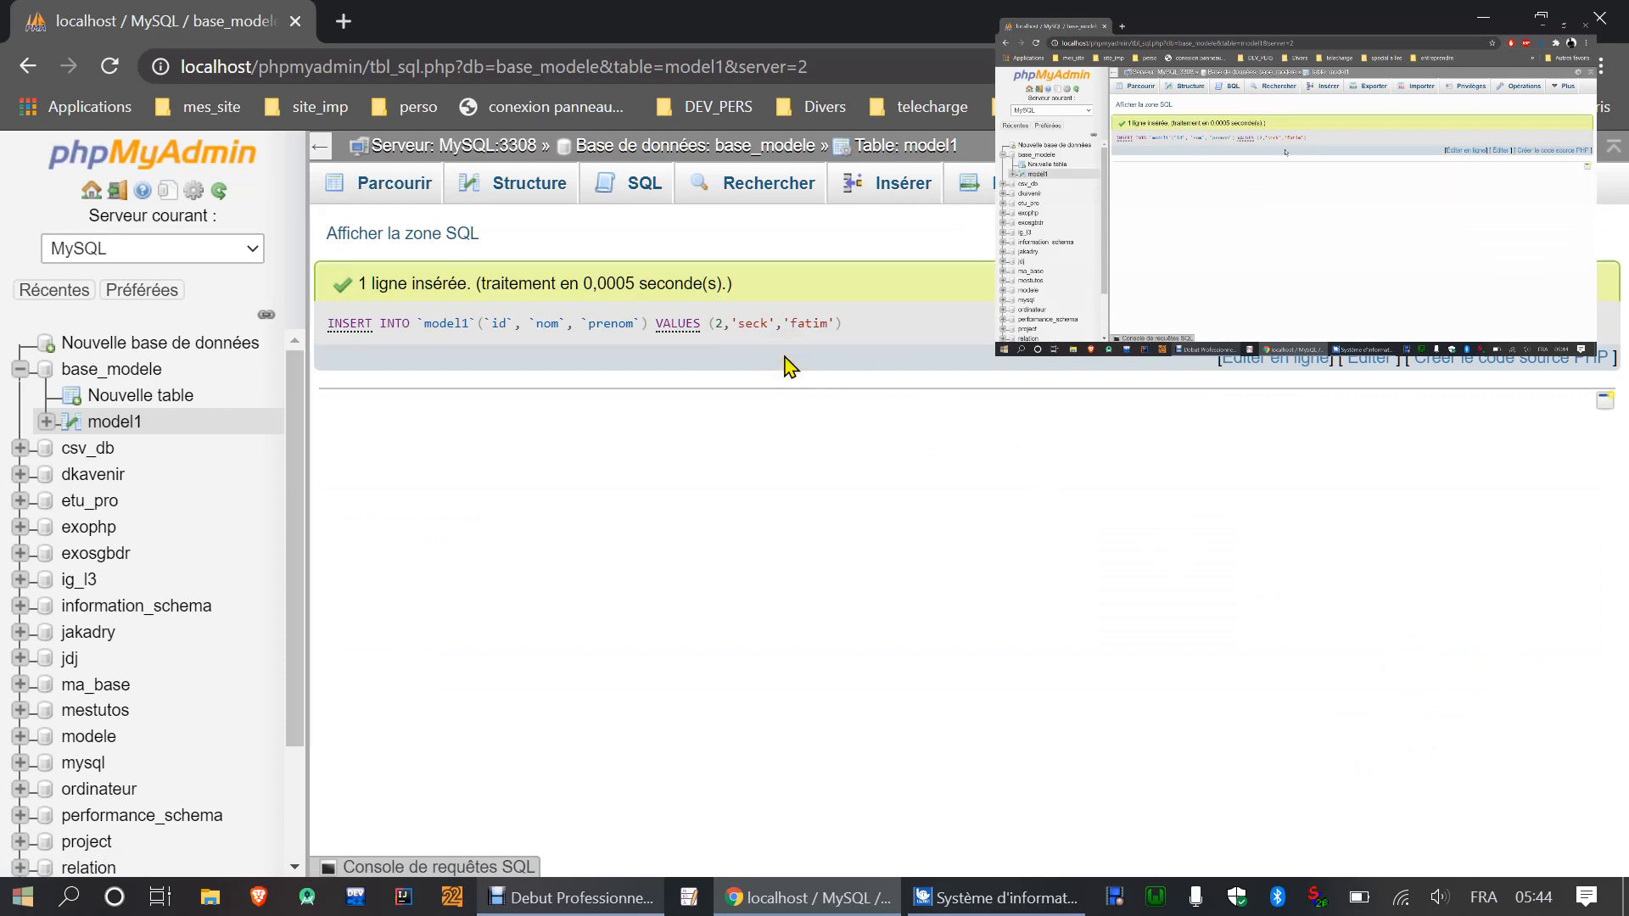
# Step: View the structure and rows of model1, and review the executed queries in the enlarged SQL console
pyautogui.click(491, 185)
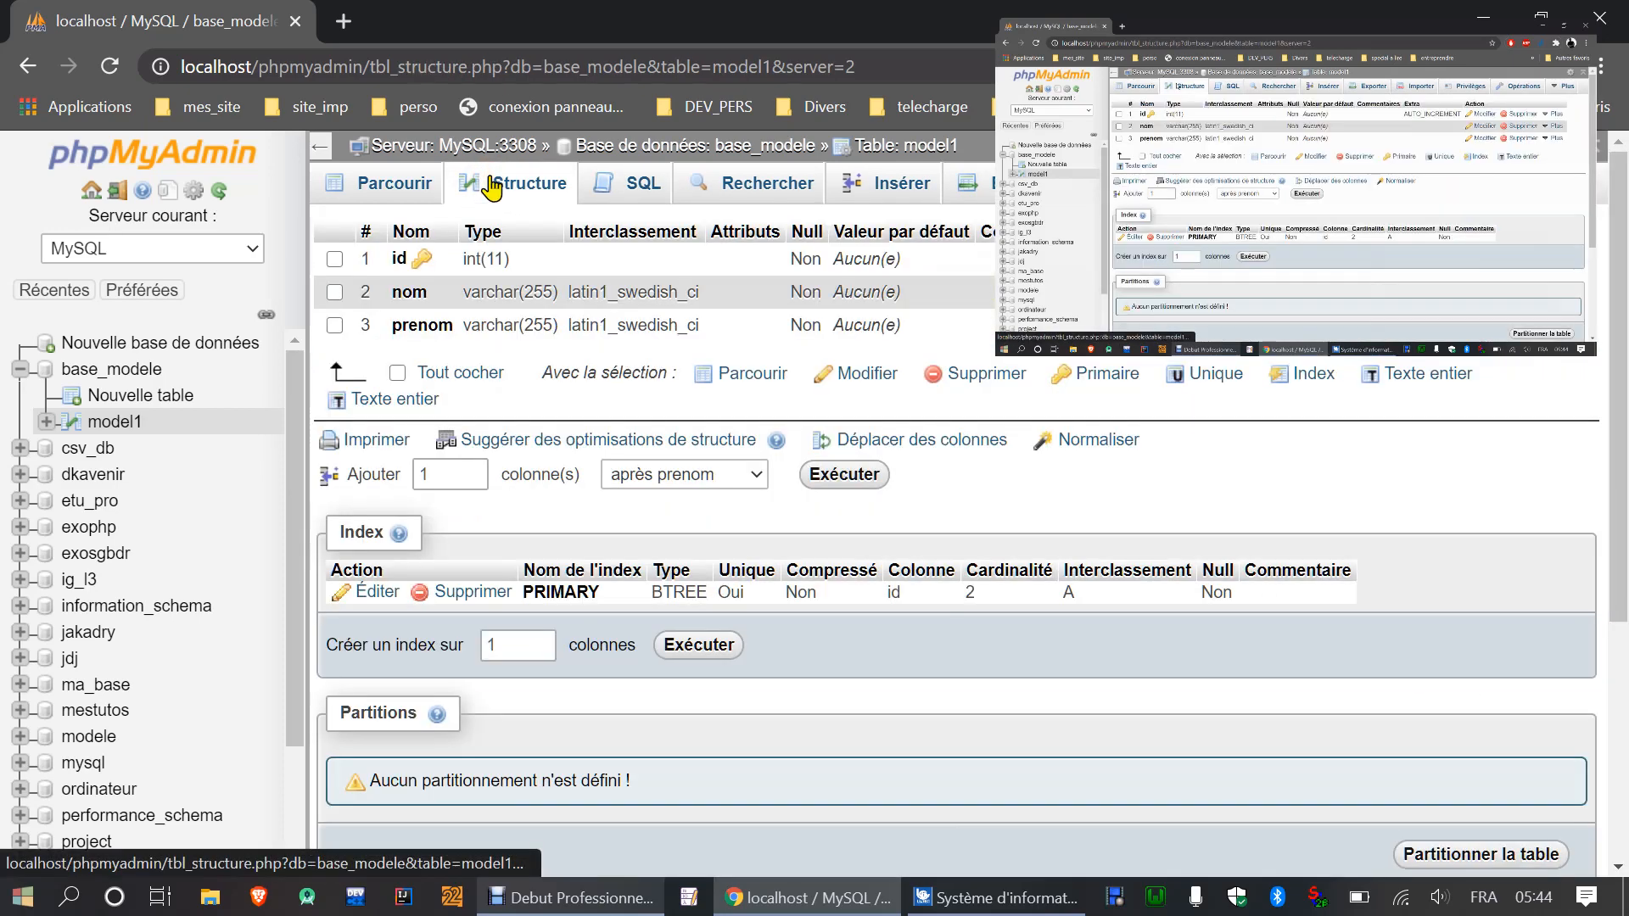
pyautogui.click(328, 197)
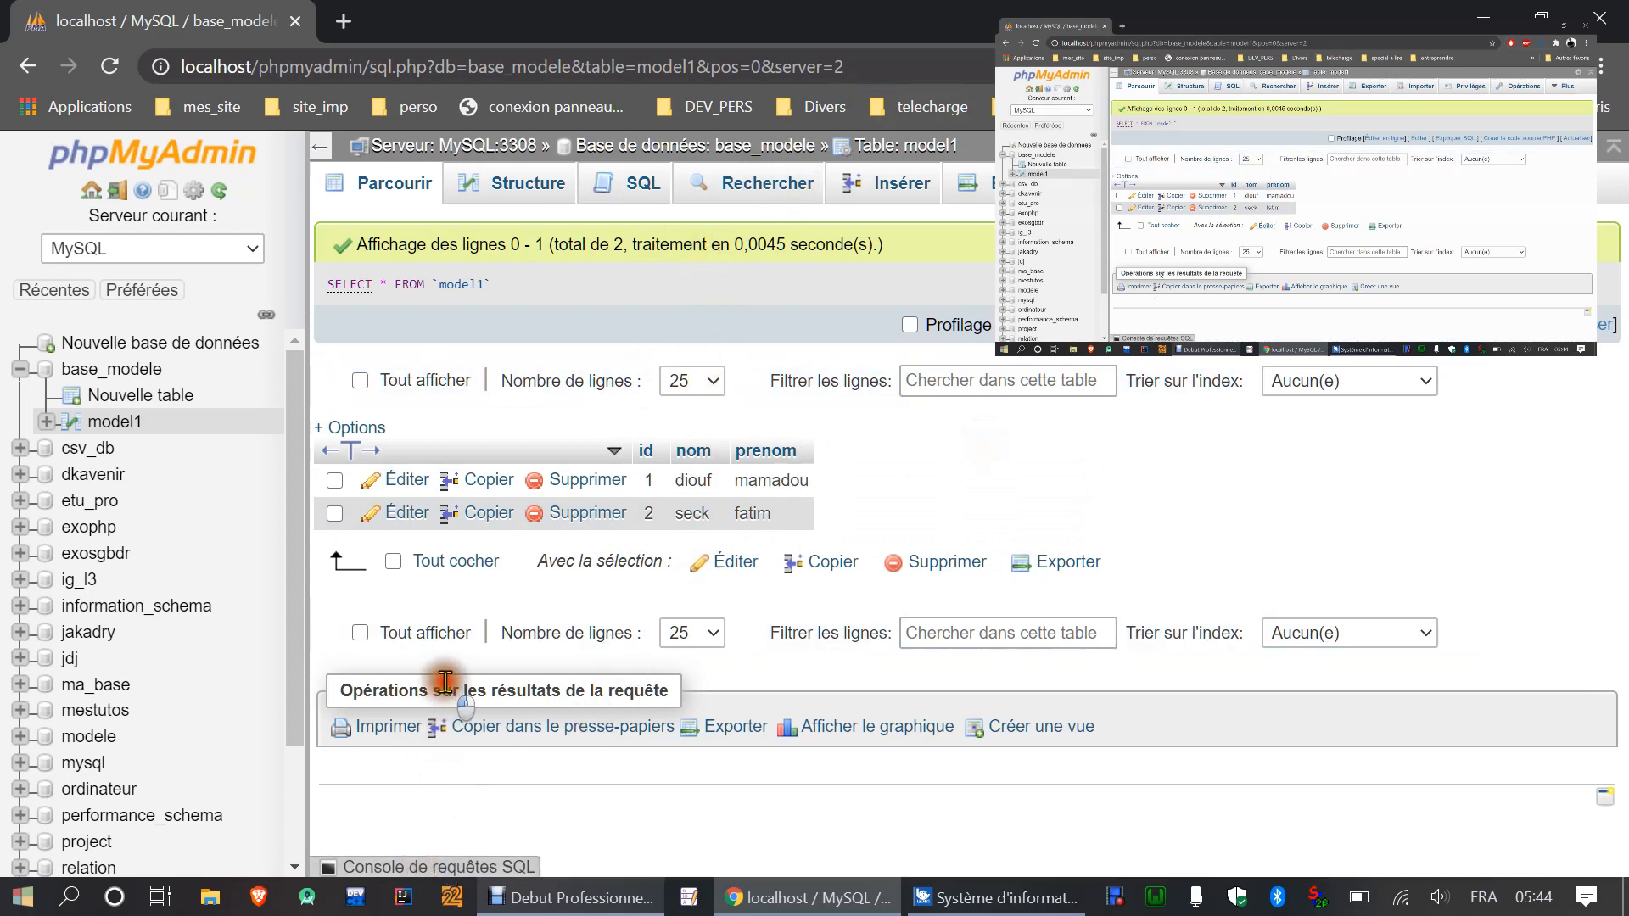
pyautogui.click(424, 865)
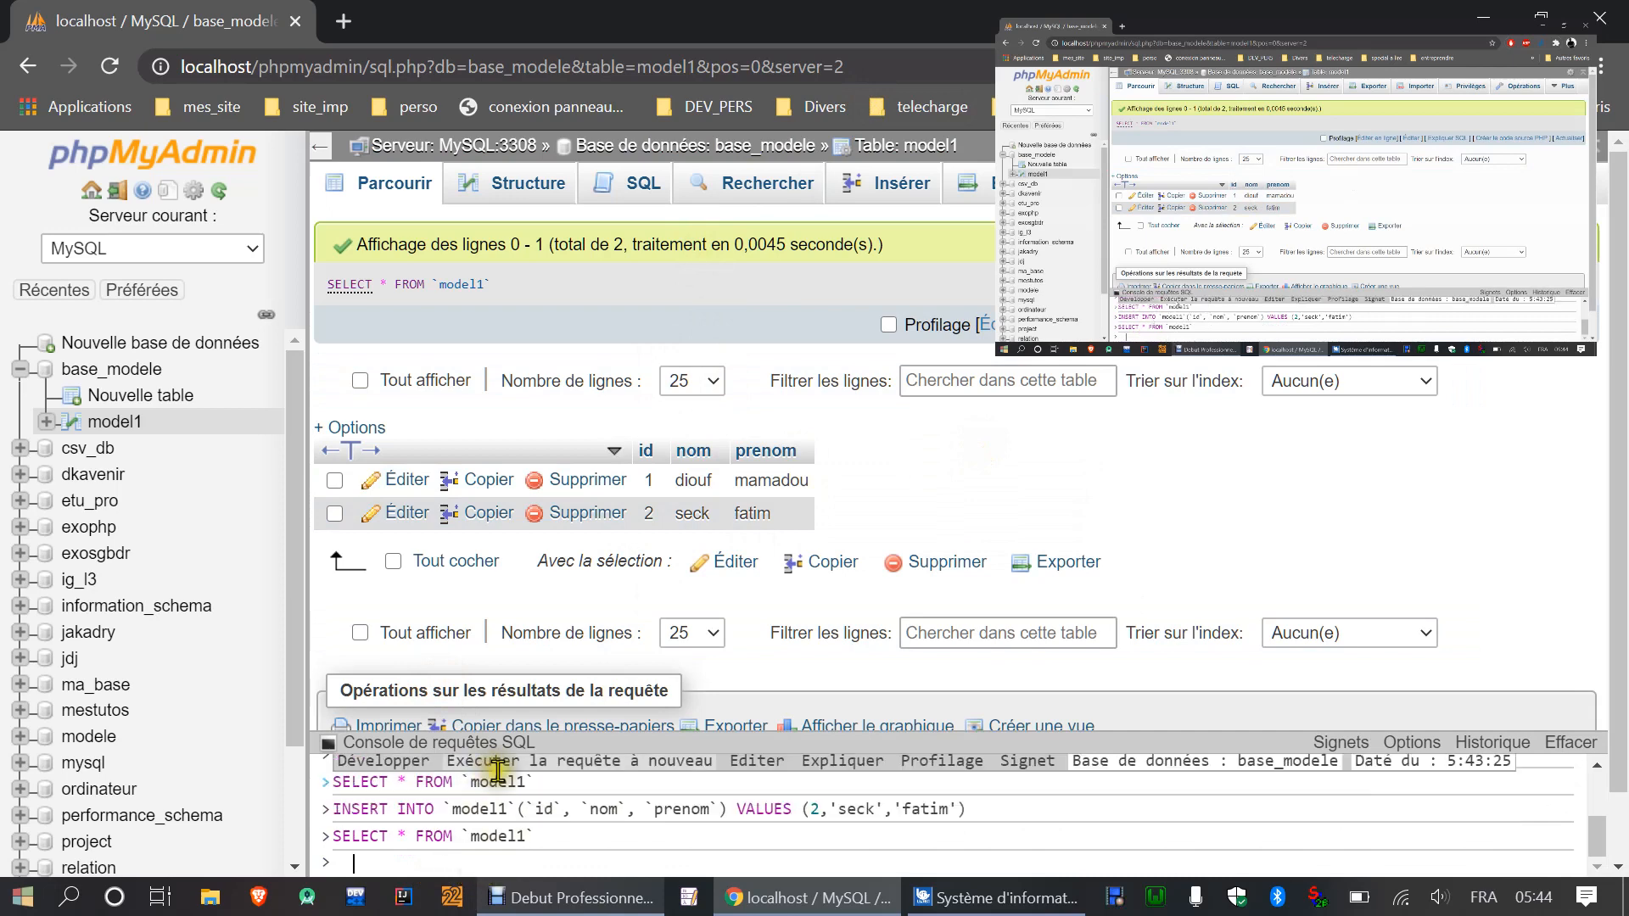
pyautogui.scroll(5, 632, 832)
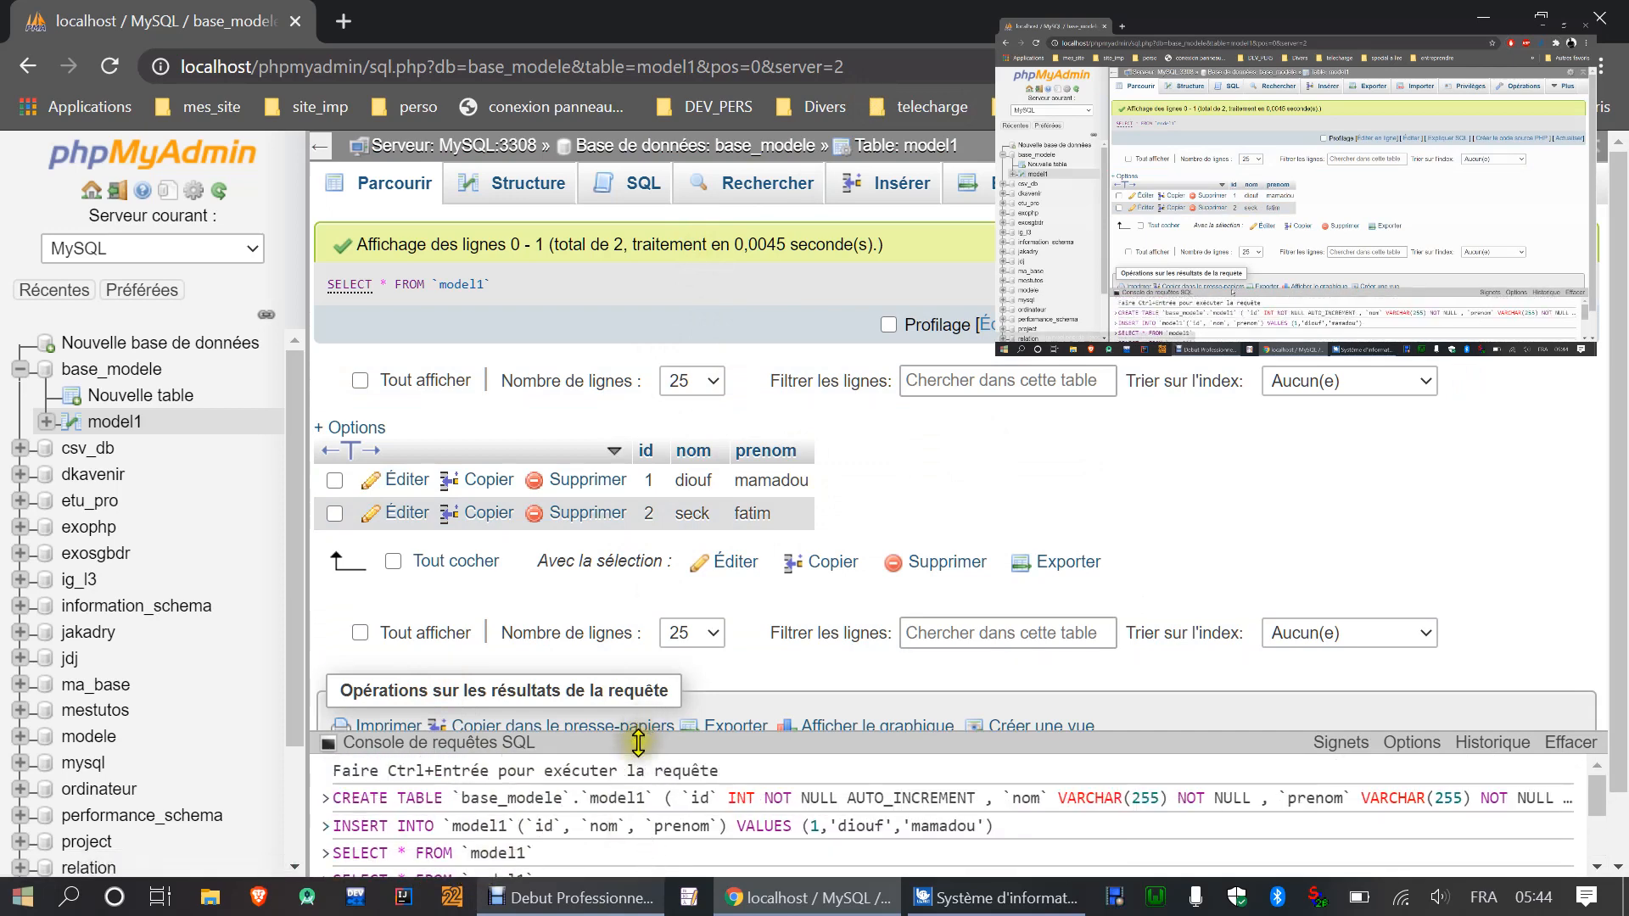
pyautogui.moveTo(637, 735); pyautogui.dragTo(679, 472)
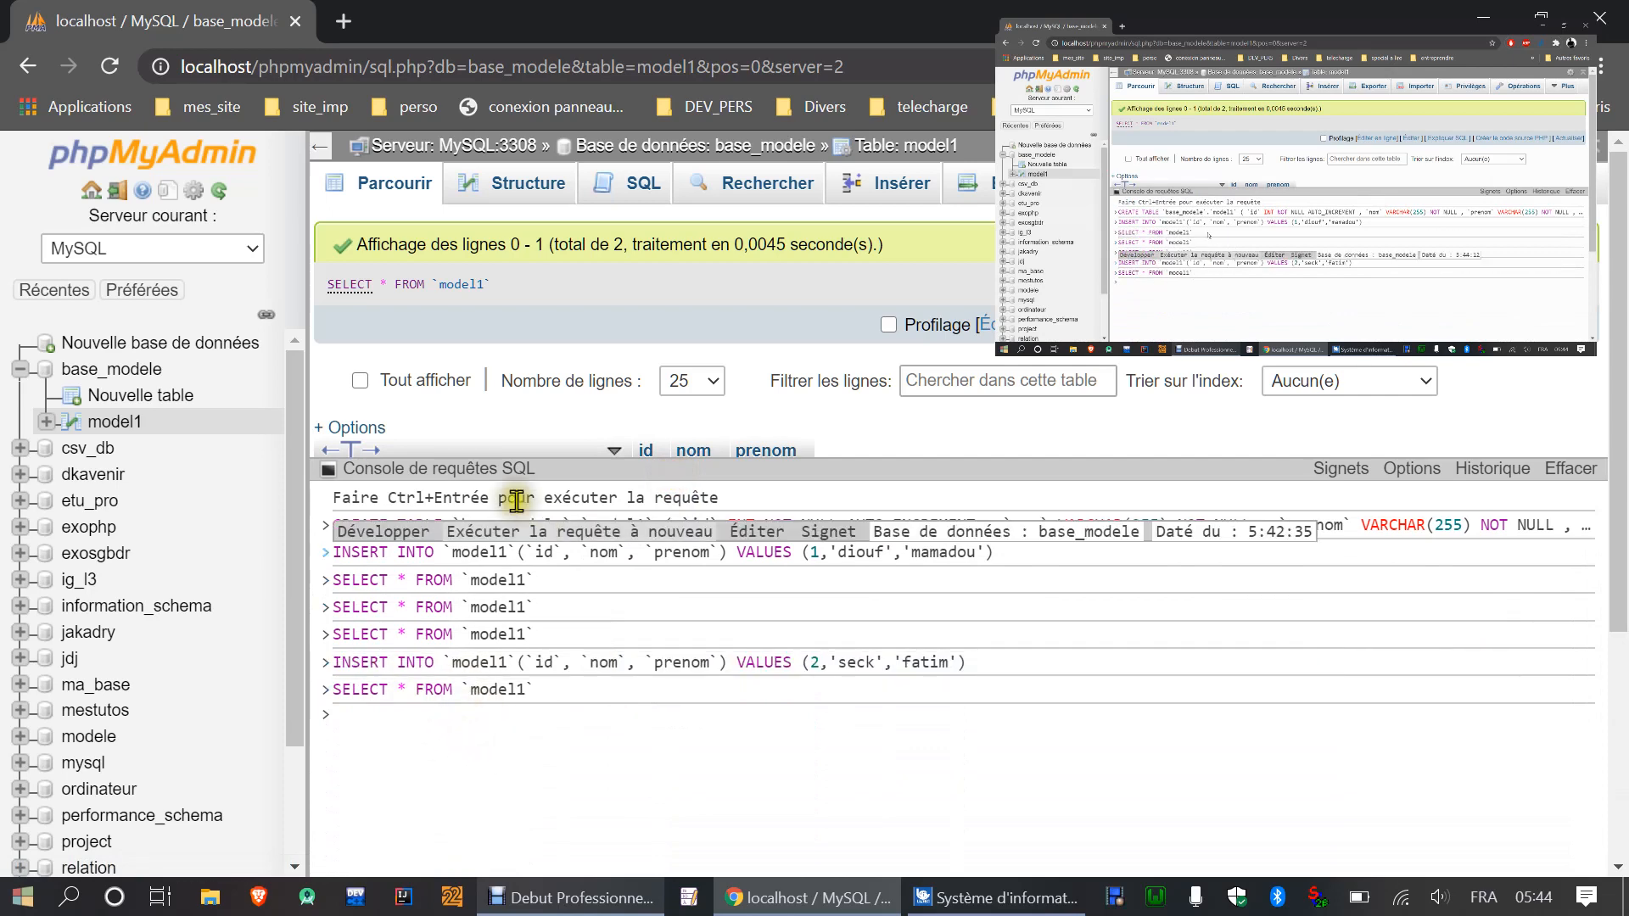
pyautogui.click(520, 472)
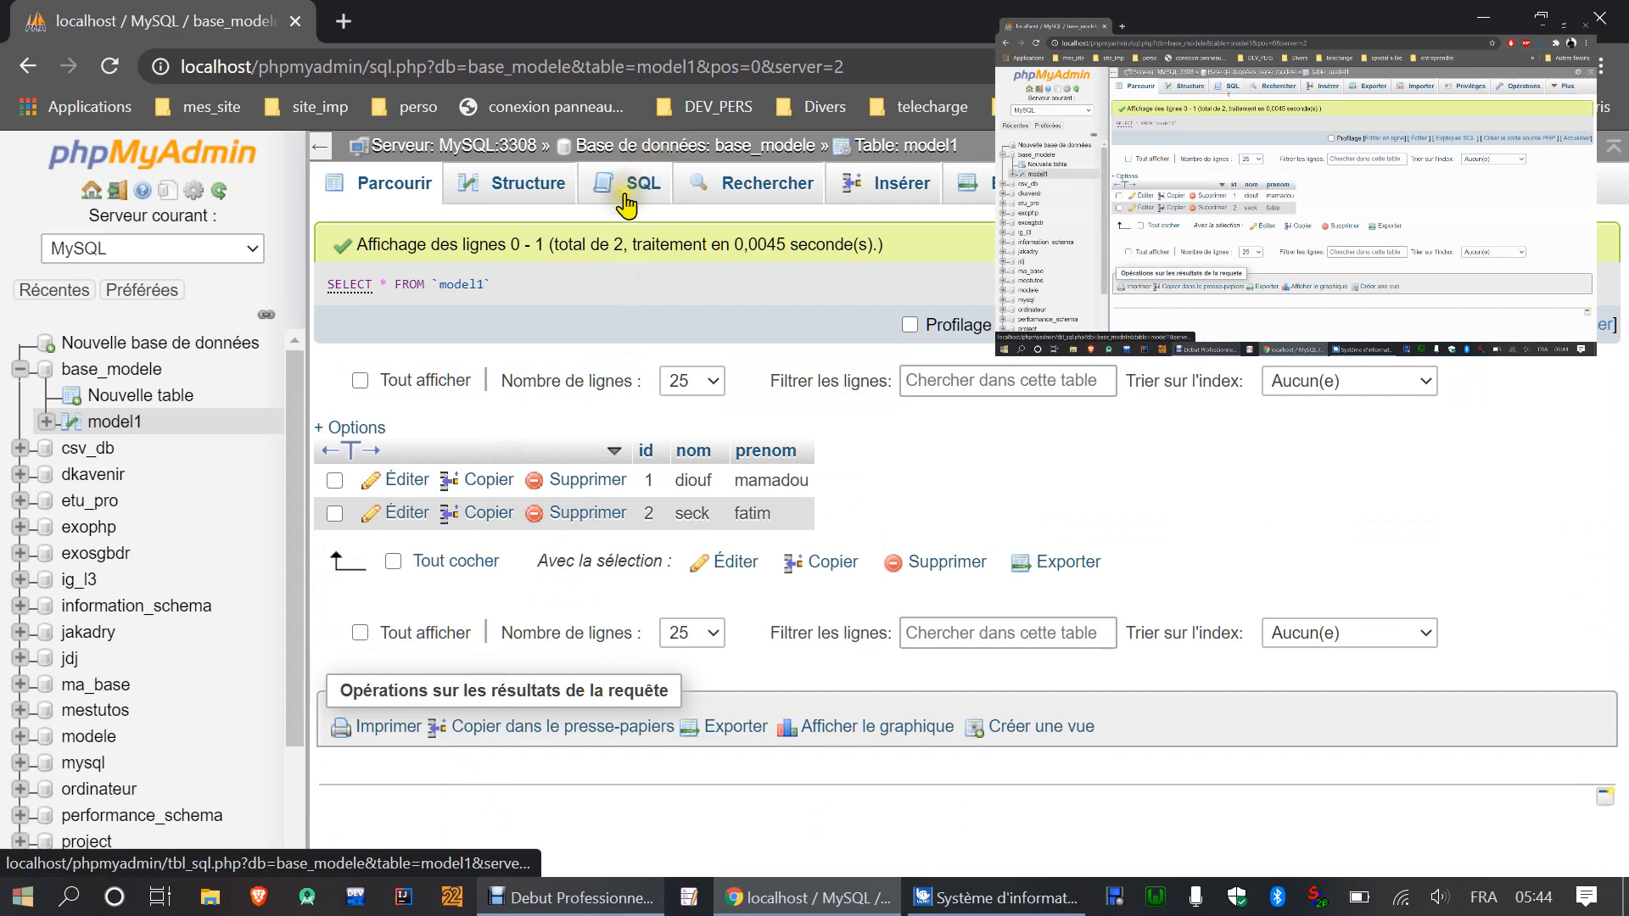
# Step: Open the search form for model1 and examine the comparison operators offered for the id column
pyautogui.click(741, 196)
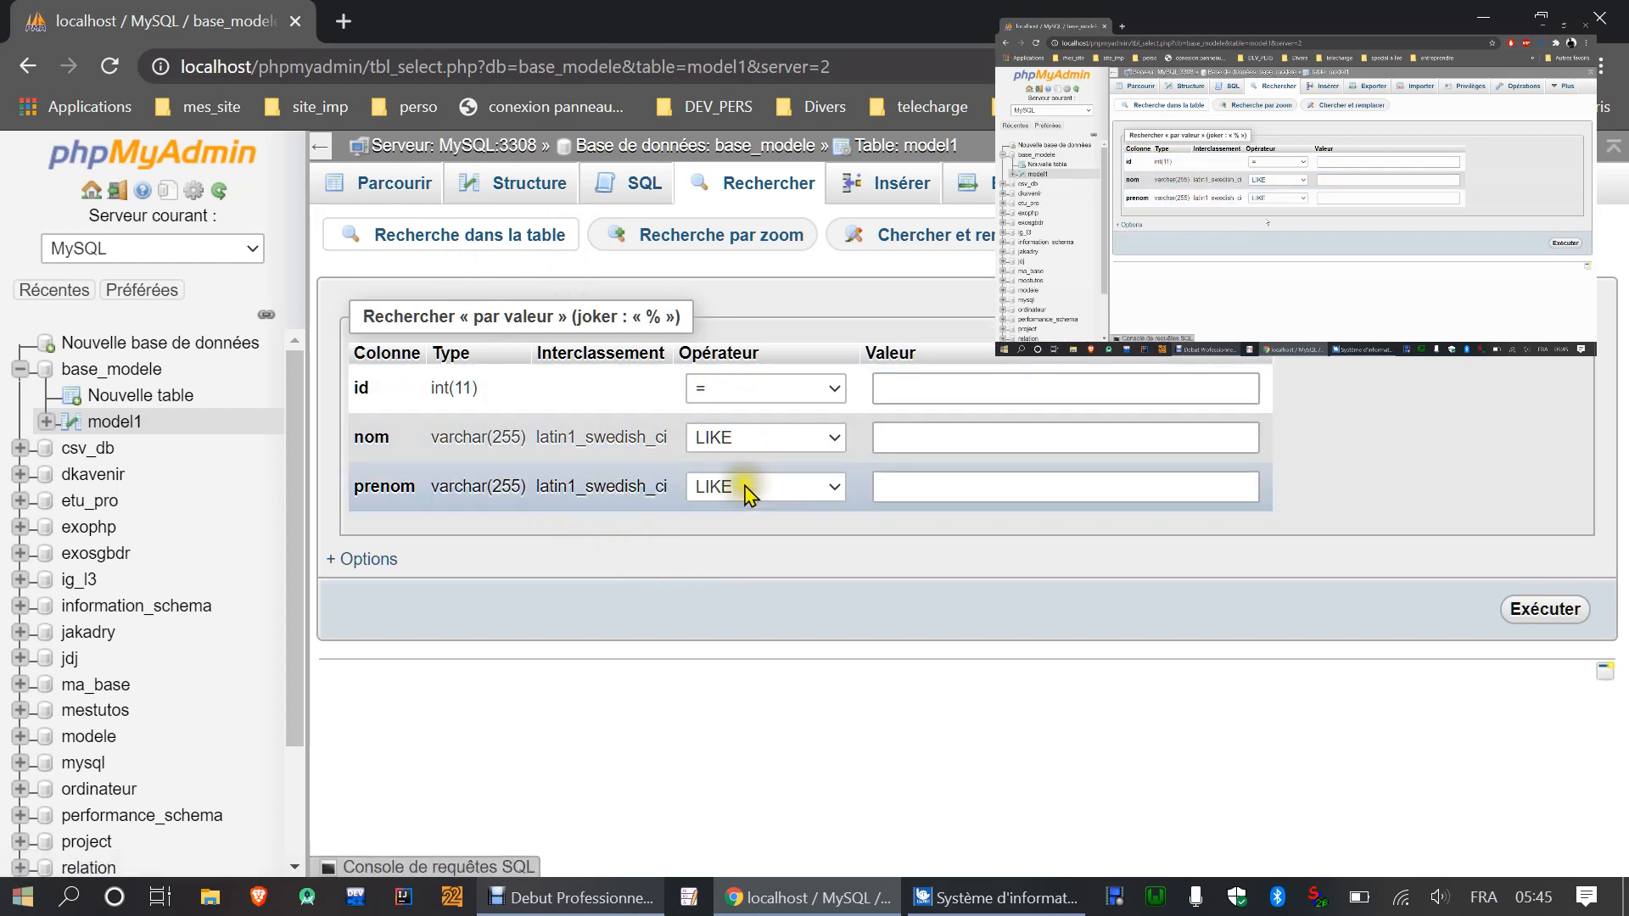
pyautogui.click(804, 392)
pyautogui.click(806, 399)
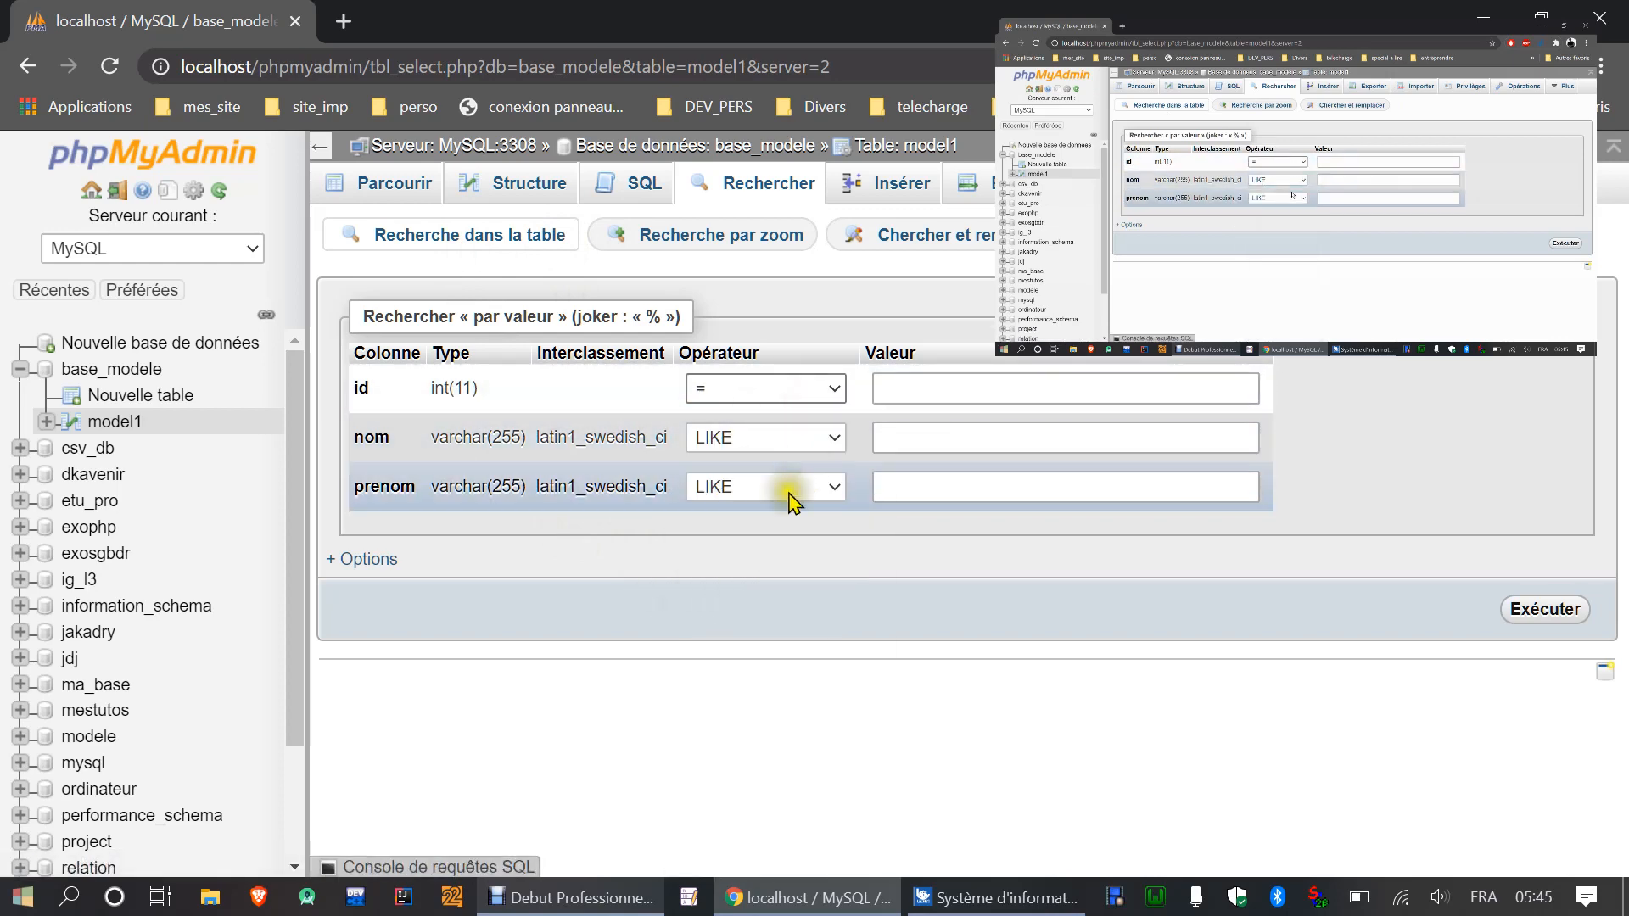
# Step: Open the row insertion form for model1 and examine its layout and the setting for how many rows to insert
pyautogui.click(889, 195)
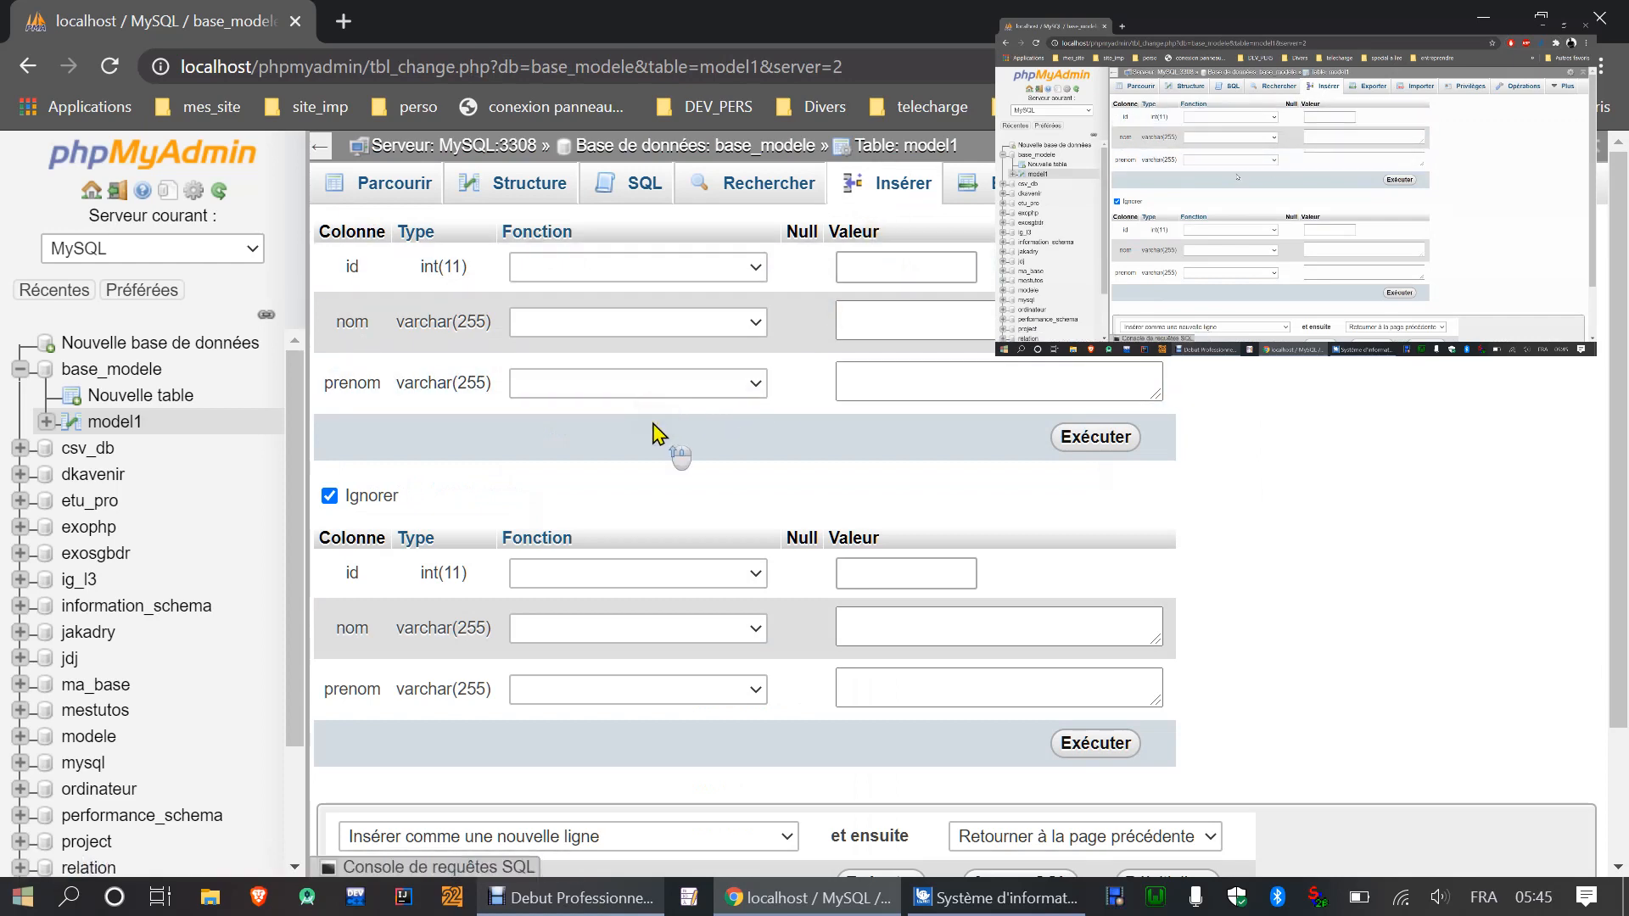
pyautogui.scroll(-2, 895, 458)
pyautogui.scroll(2, 897, 460)
pyautogui.scroll(-2, 813, 535)
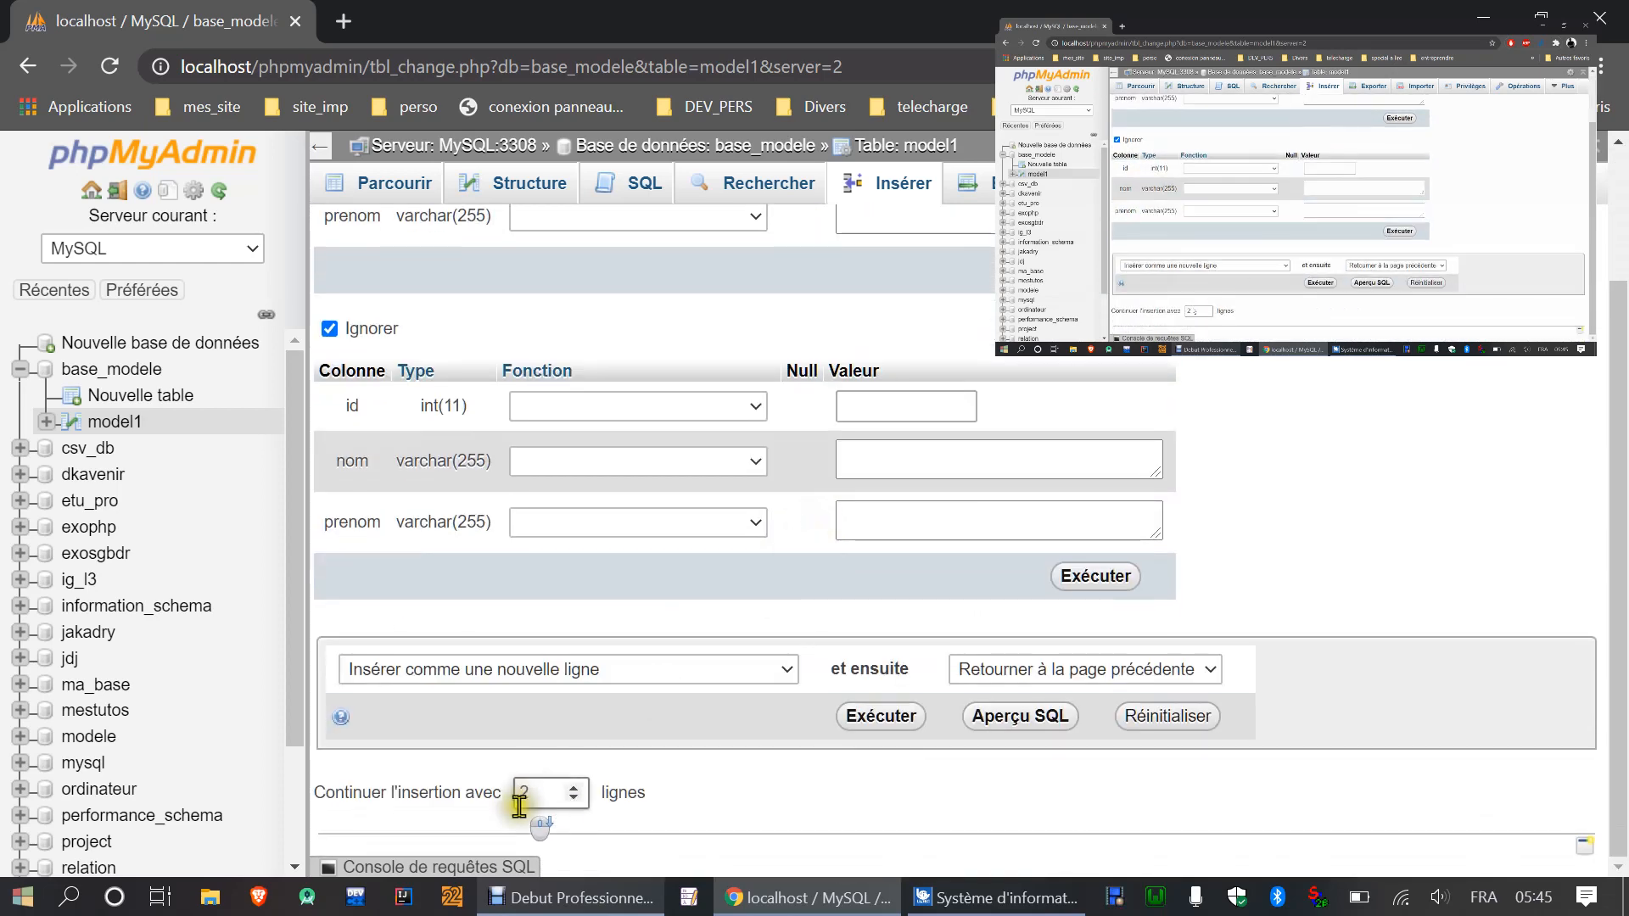
pyautogui.click(519, 804)
pyautogui.scroll(2, 546, 807)
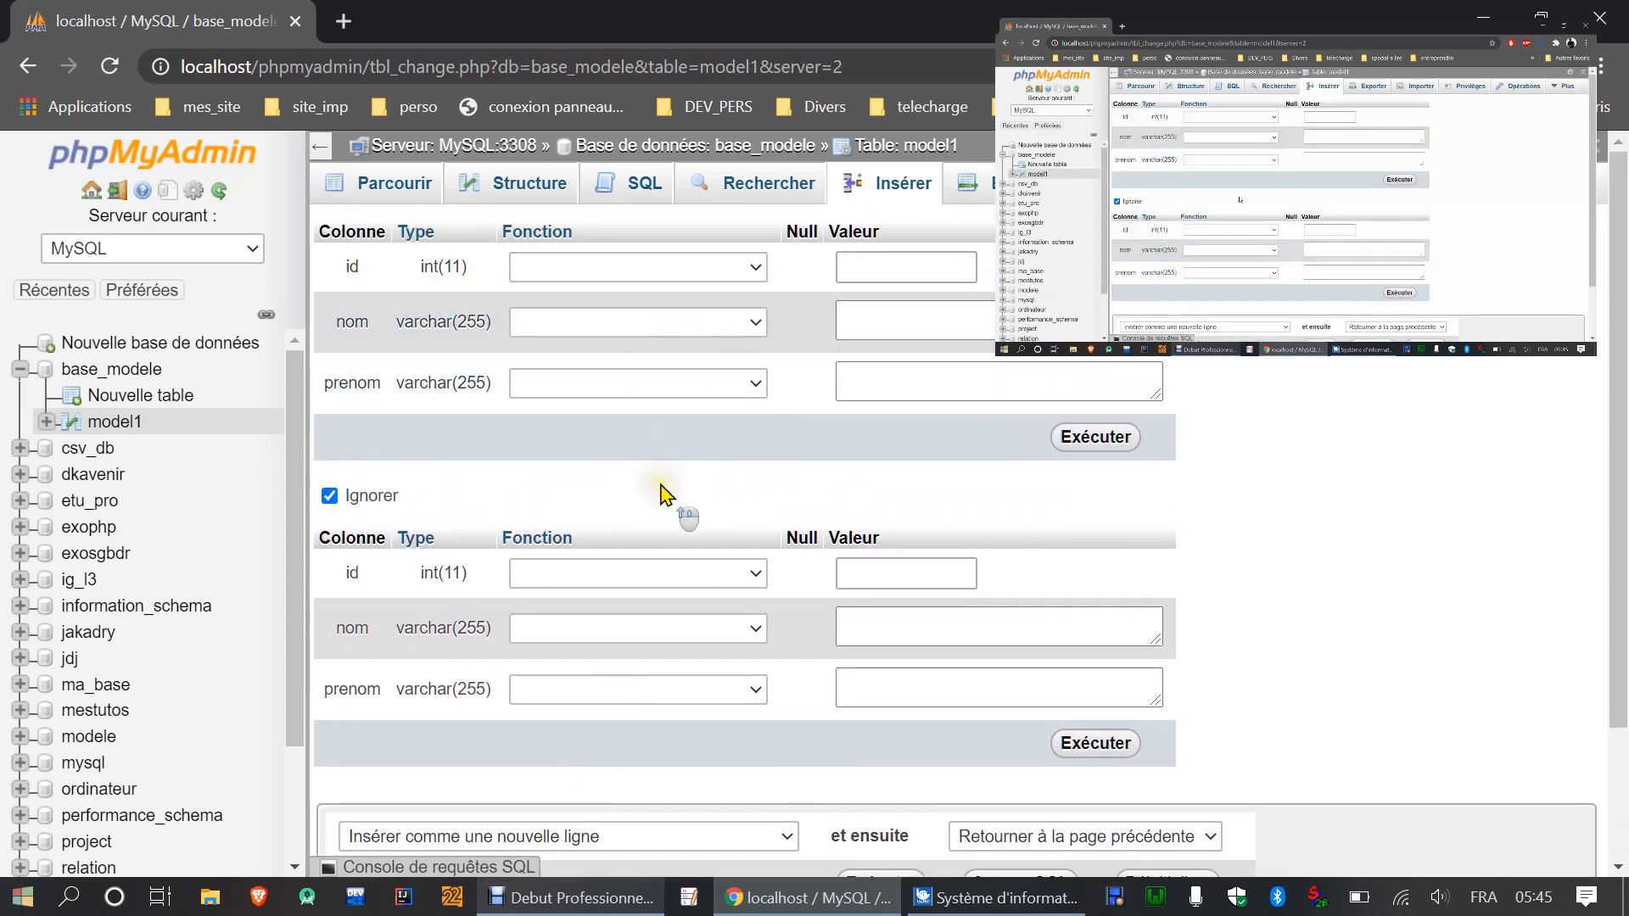
# Step: Examine the id, nom and prenom value fields of both row blocks in the insertion form
pyautogui.click(845, 321)
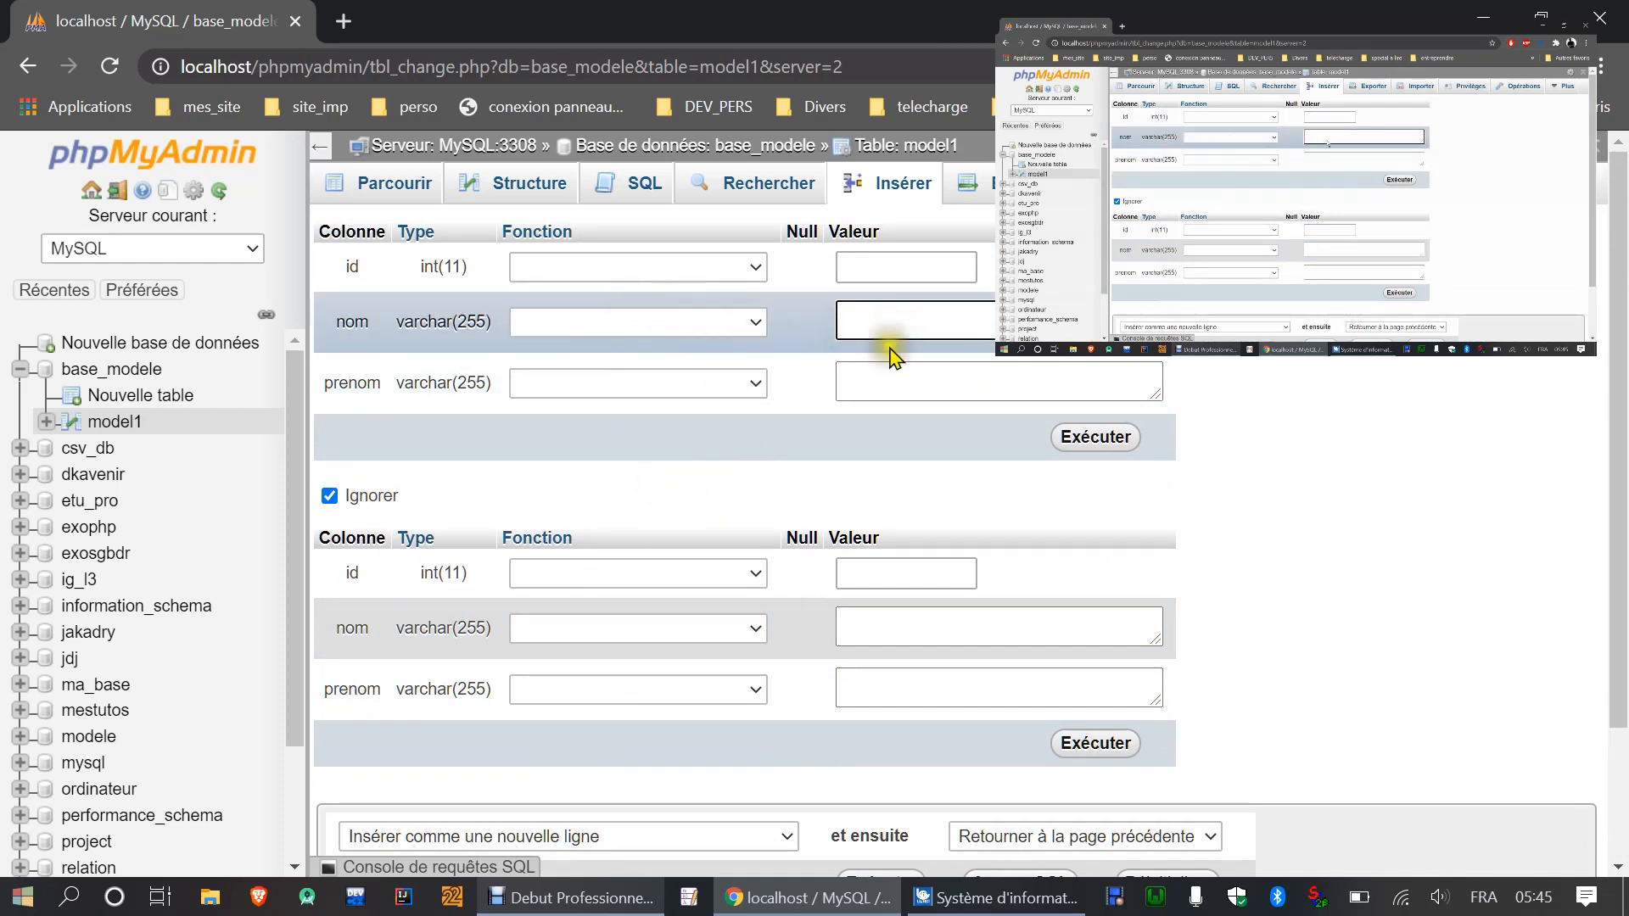
pyautogui.click(874, 380)
pyautogui.click(878, 276)
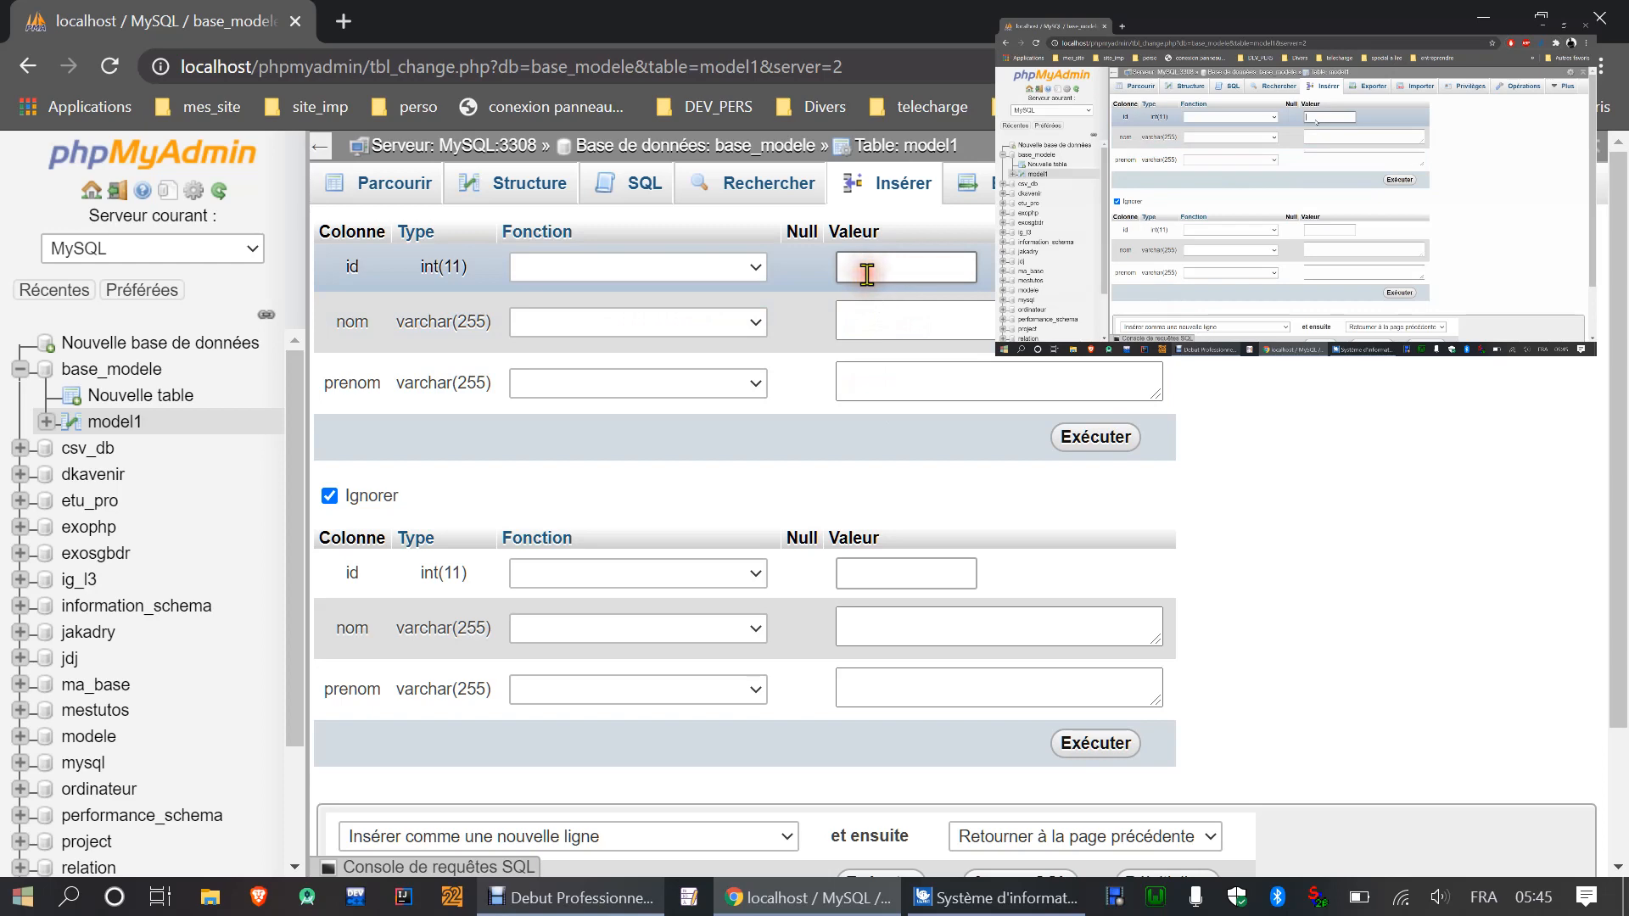
pyautogui.click(880, 316)
pyautogui.click(880, 367)
pyautogui.scroll(-2, 880, 436)
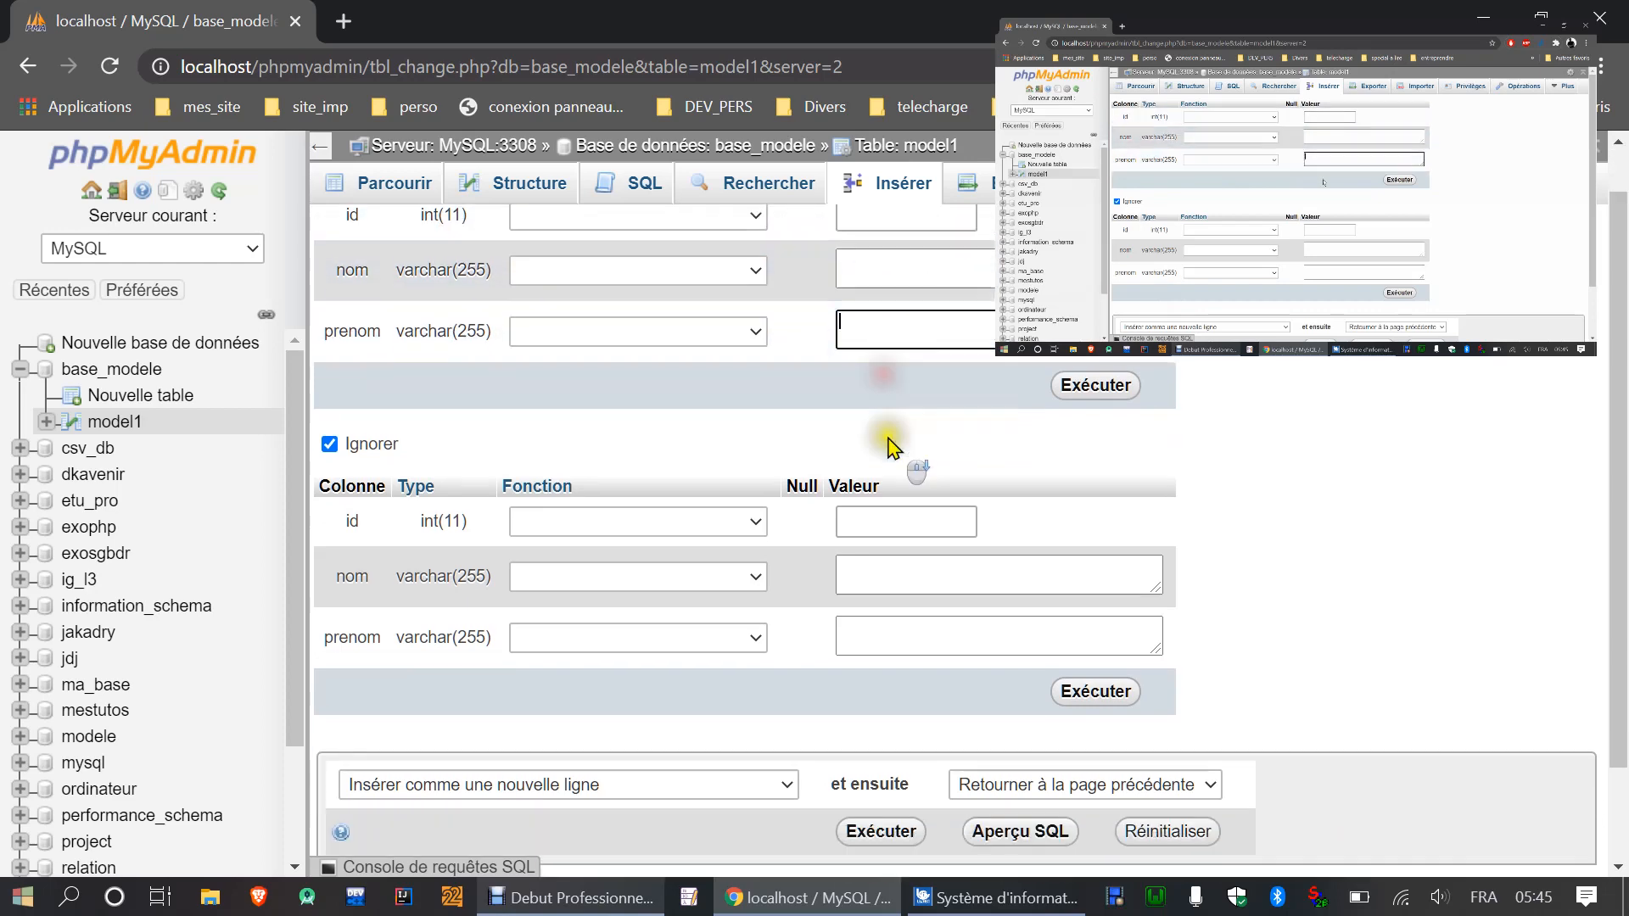
pyautogui.click(874, 413)
pyautogui.click(875, 464)
pyautogui.click(883, 520)
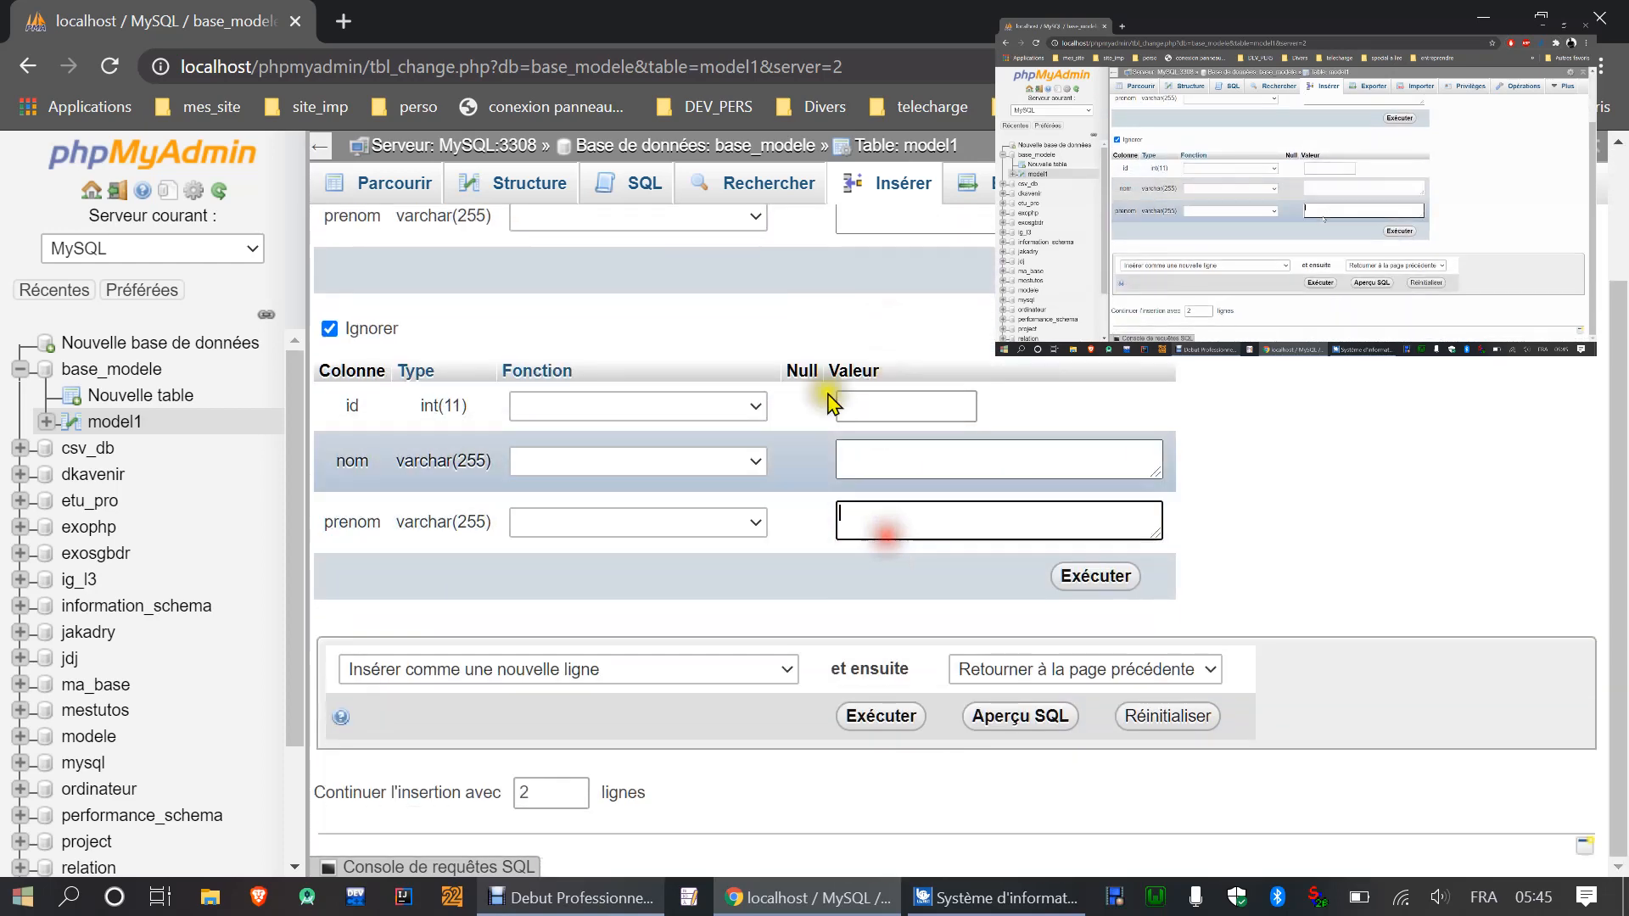
# Step: Review the insertion form's execution options and its two row blocks
pyautogui.scroll(2, 1018, 506)
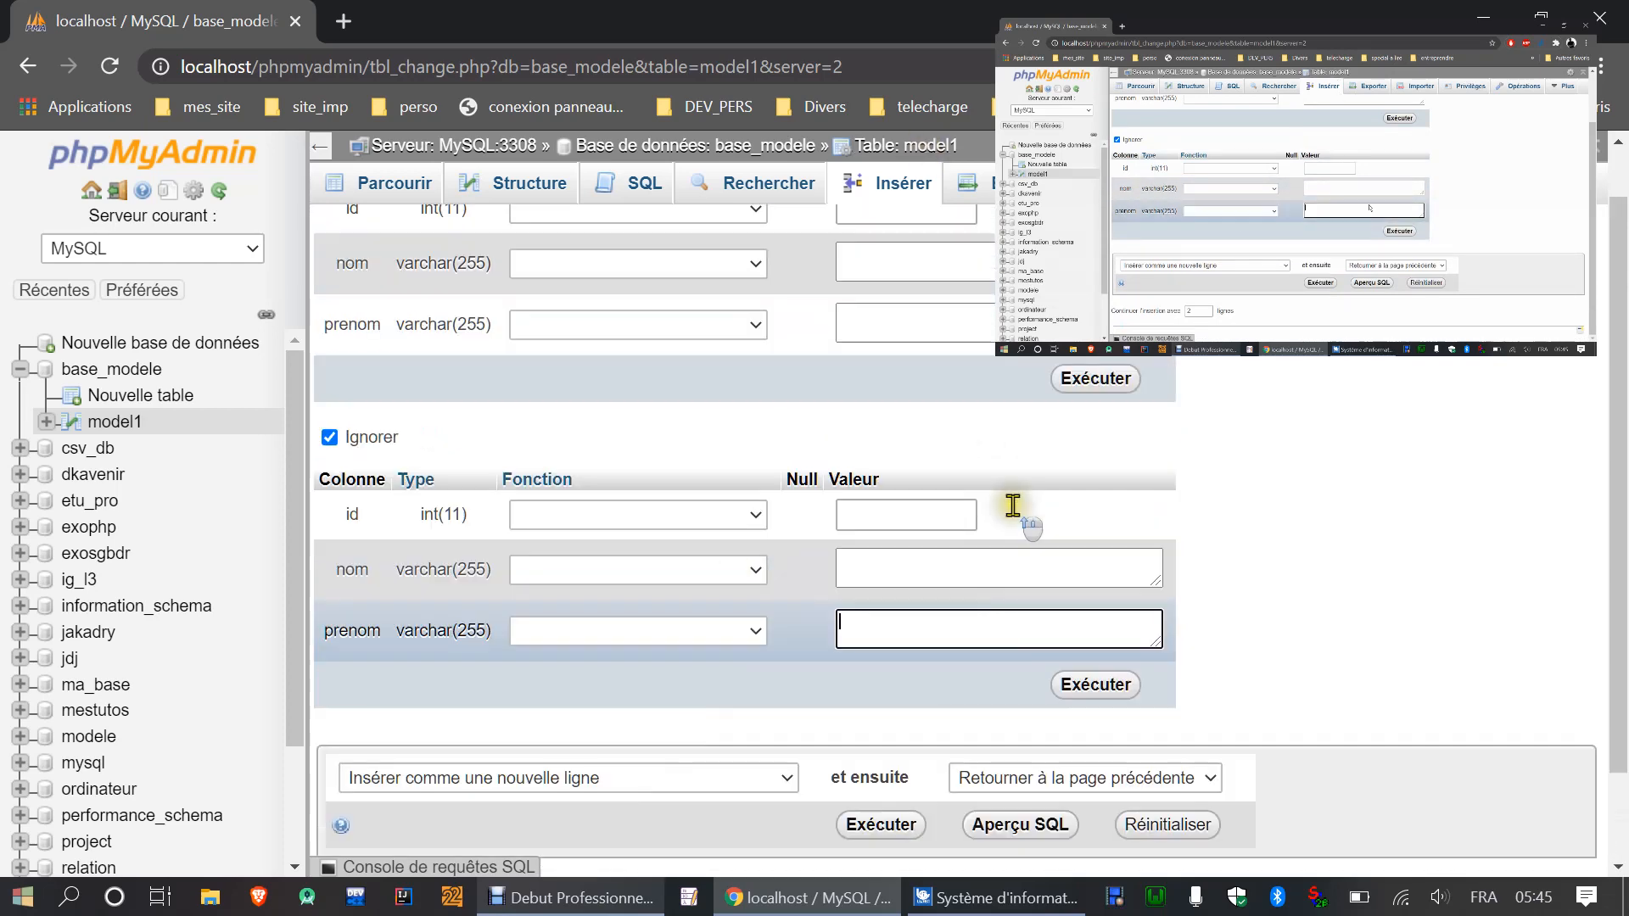
pyautogui.scroll(-2, 909, 647)
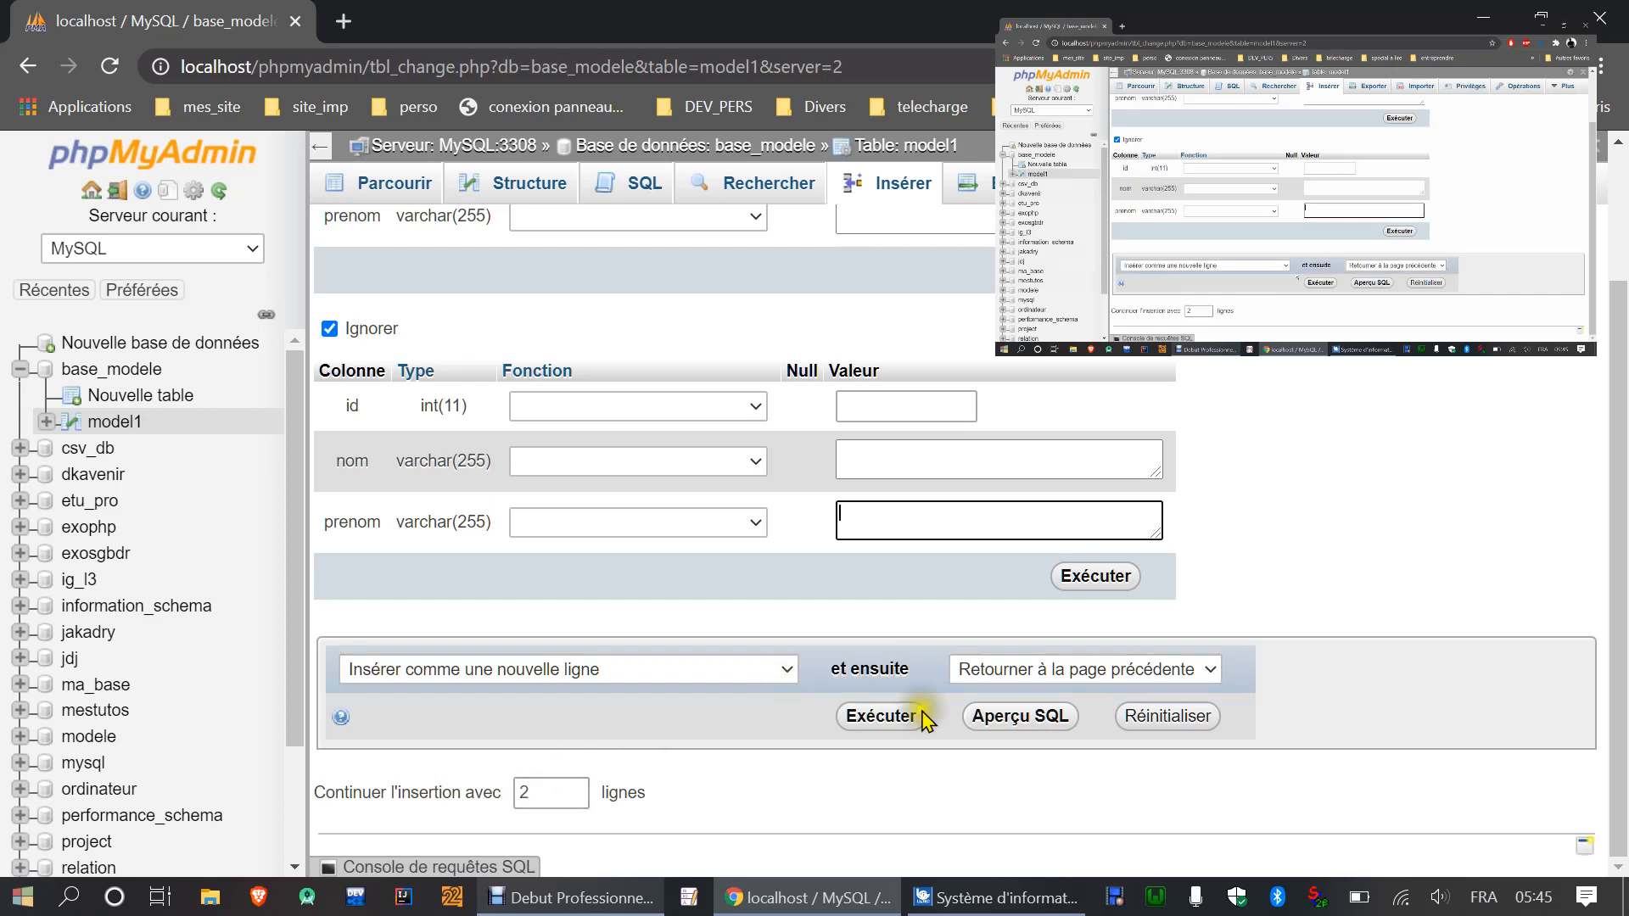
pyautogui.scroll(2, 1328, 715)
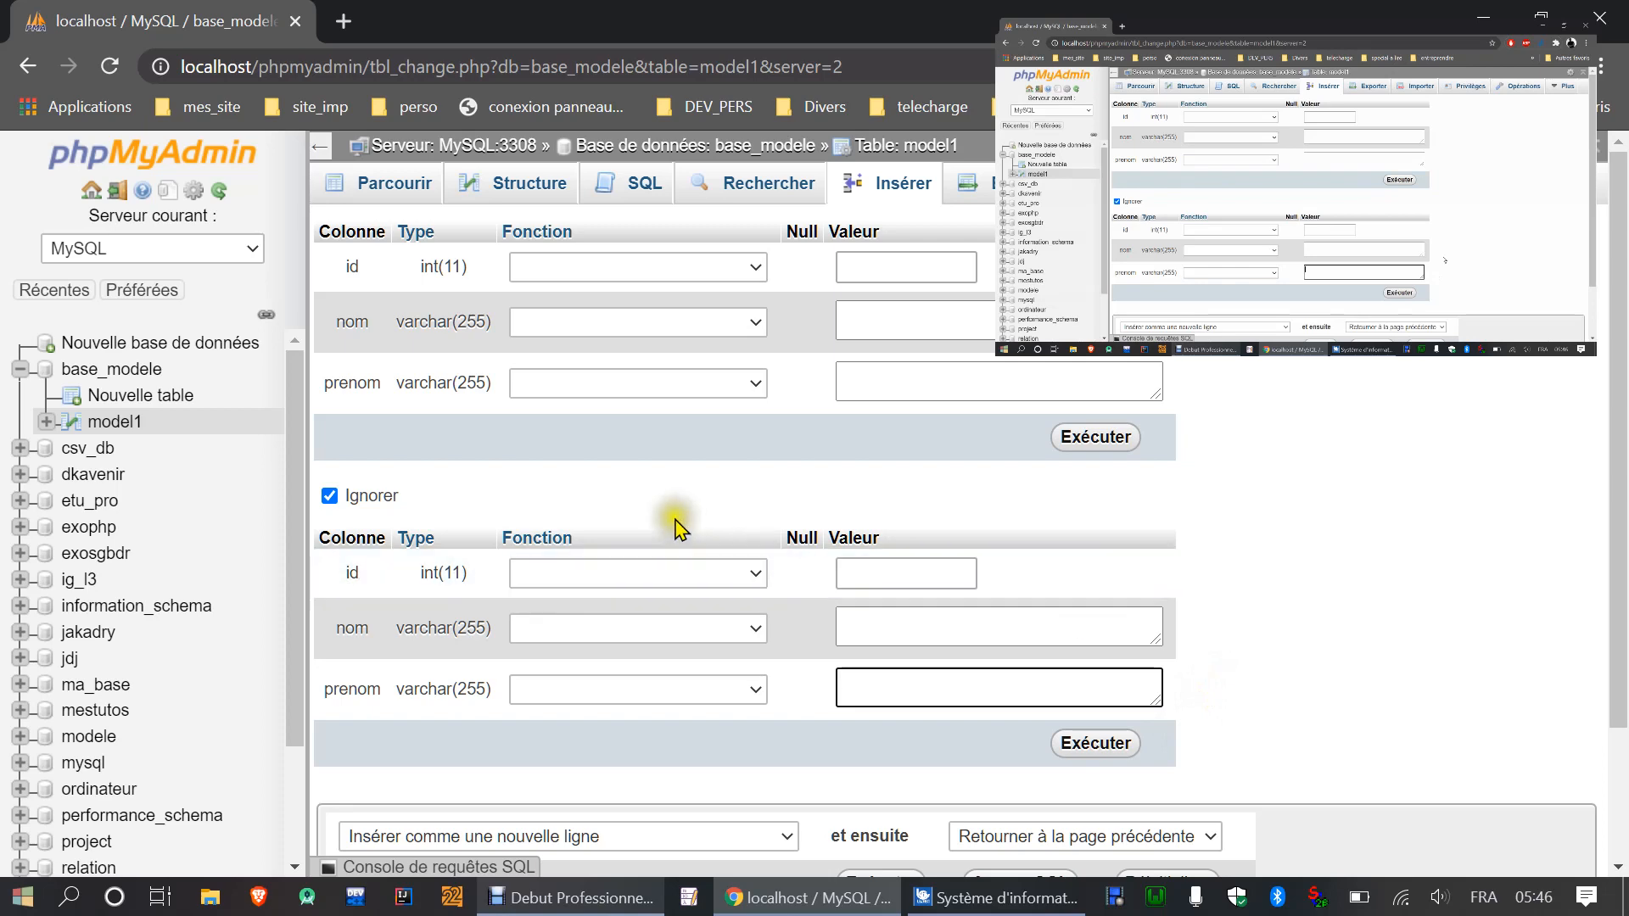
pyautogui.scroll(-2, 852, 582)
pyautogui.scroll(2, 852, 582)
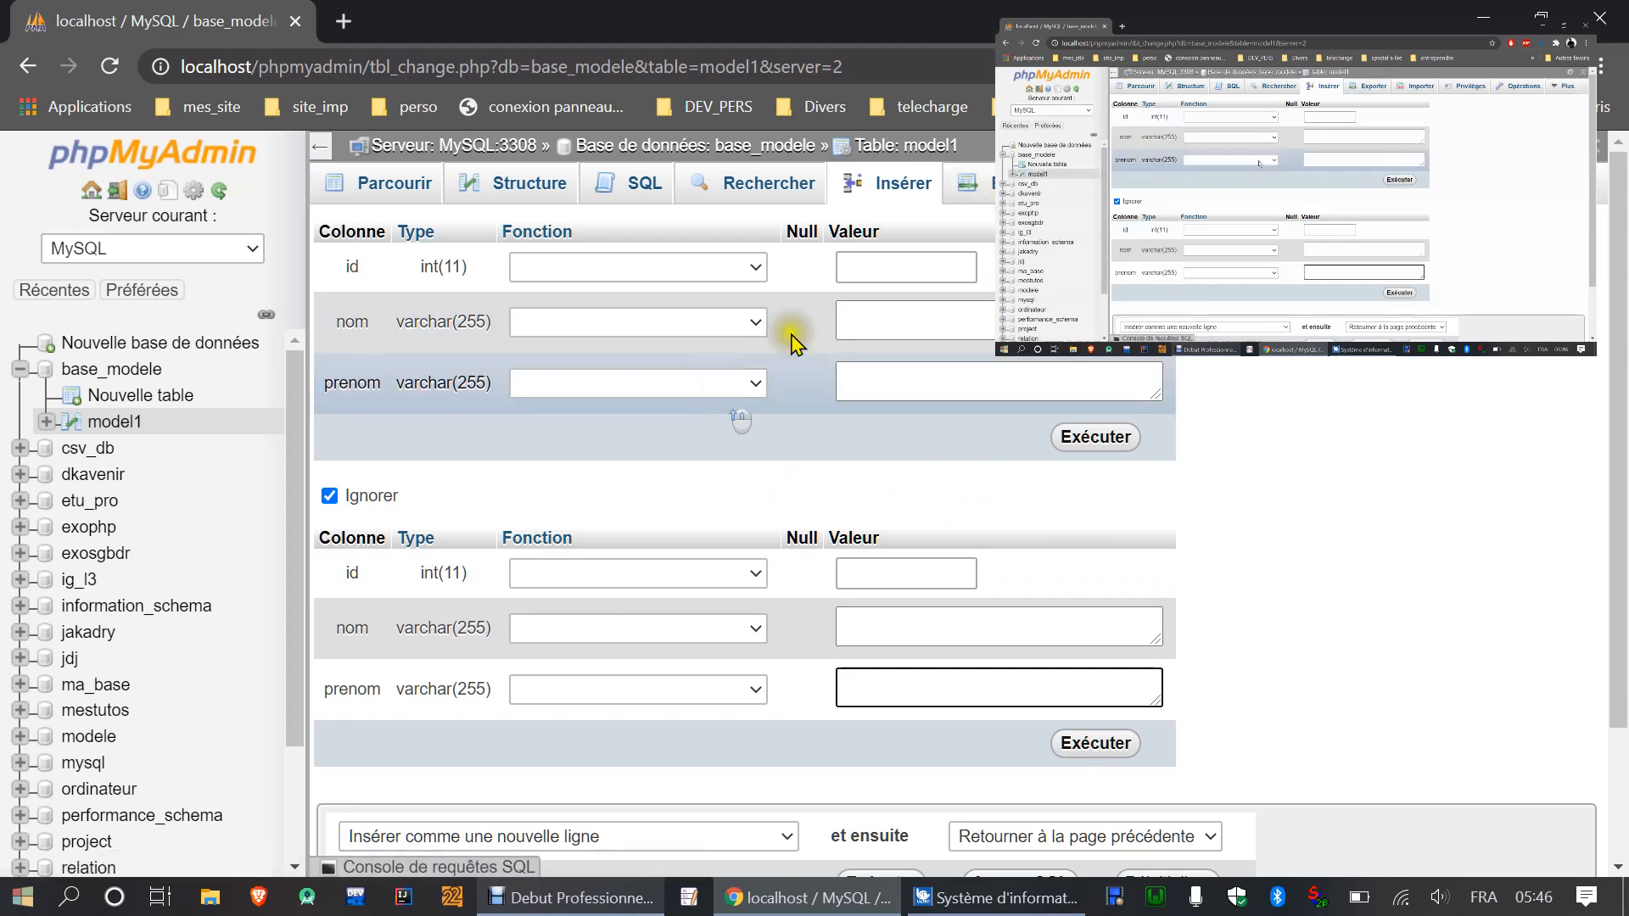
# Step: Export all rows of model1 in PDF format with the quick export method
pyautogui.click(1010, 185)
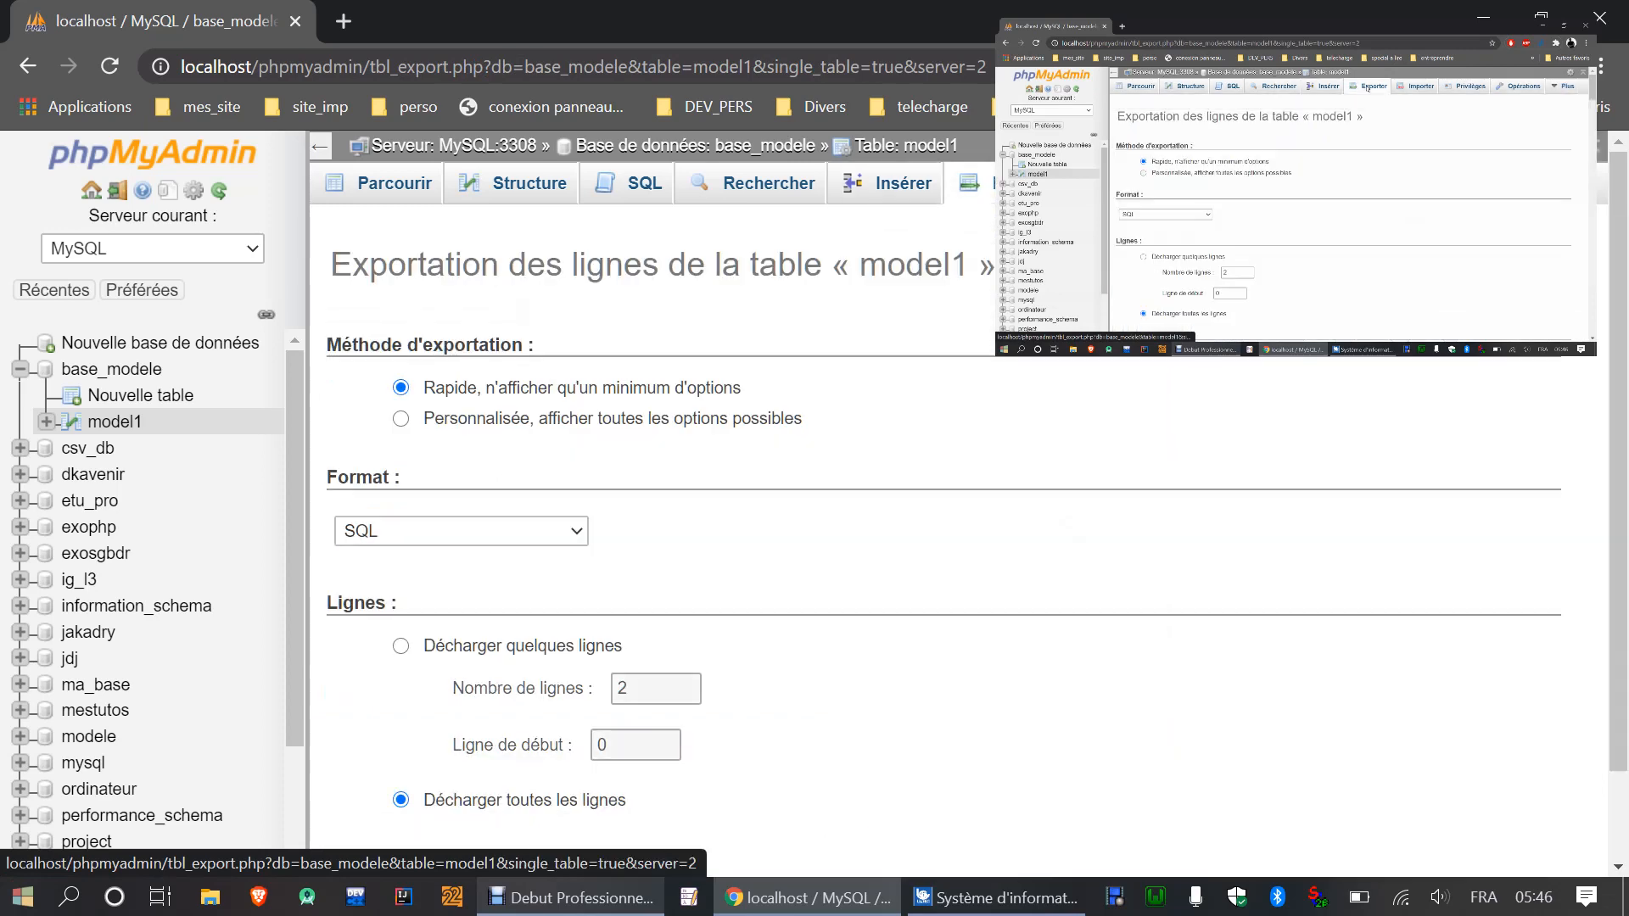
pyautogui.click(580, 535)
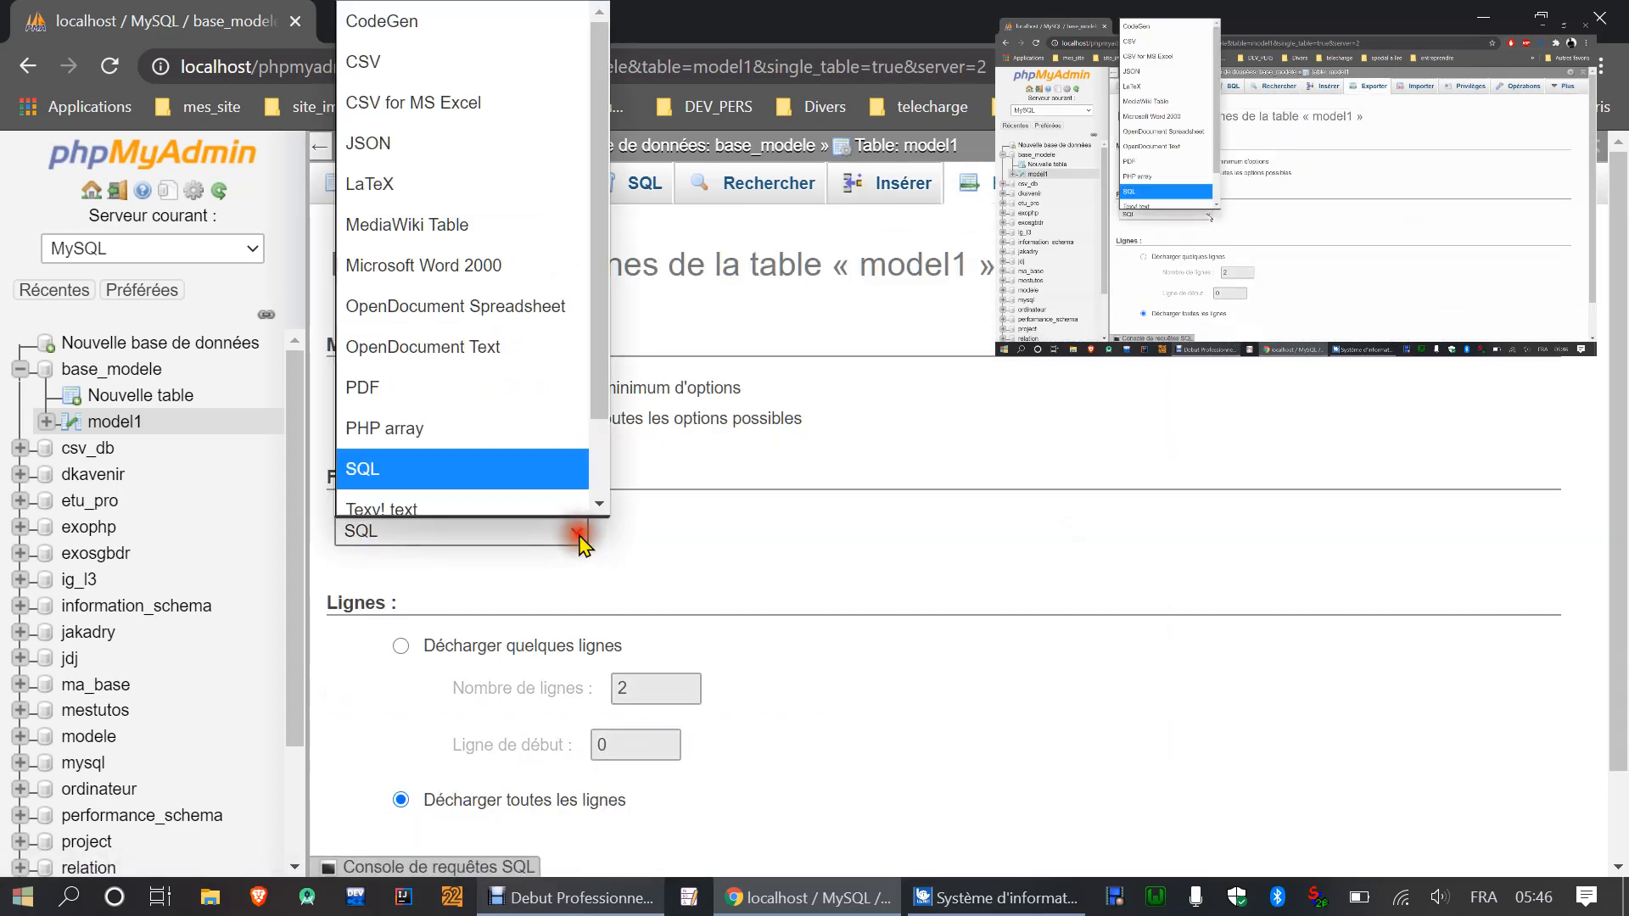
pyautogui.click(458, 299)
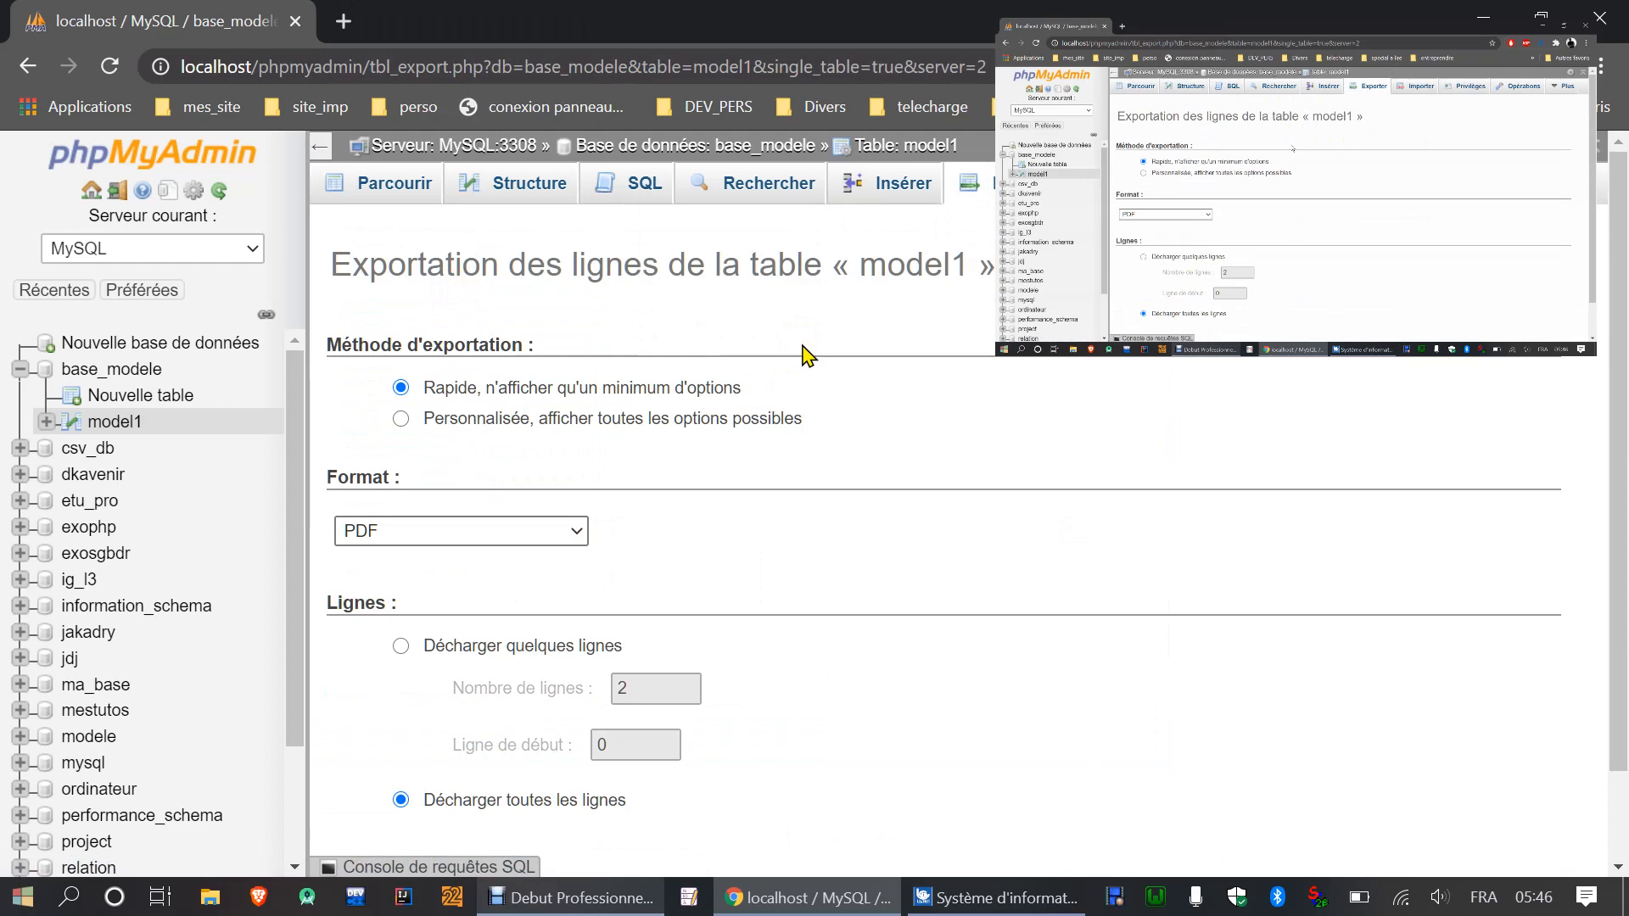
pyautogui.scroll(-2, 830, 369)
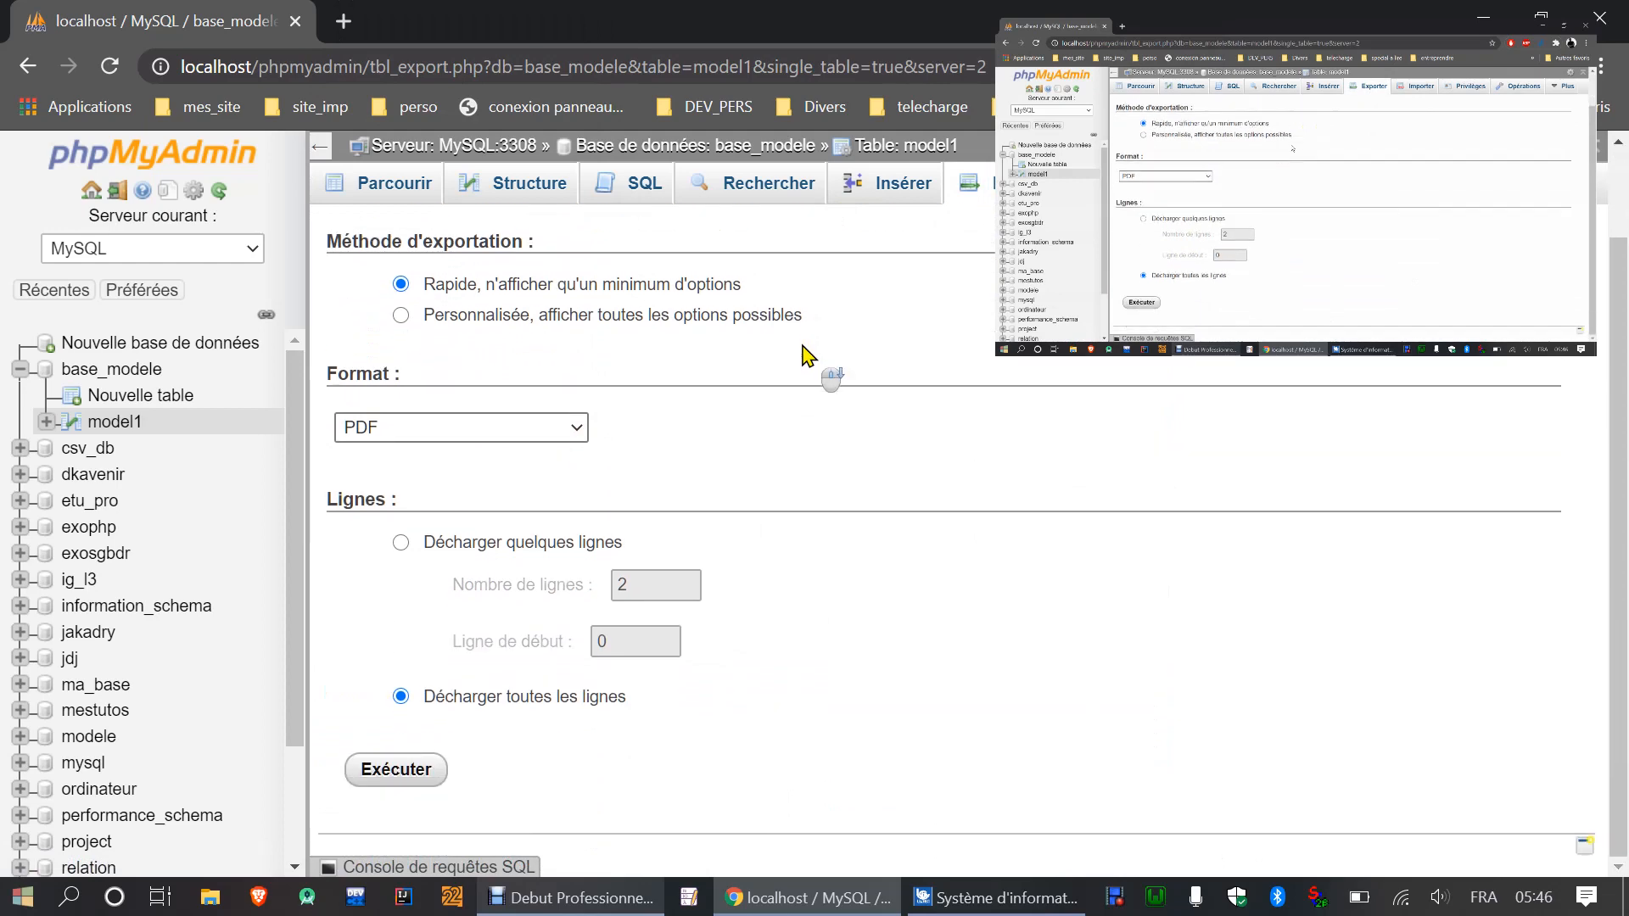
pyautogui.click(409, 774)
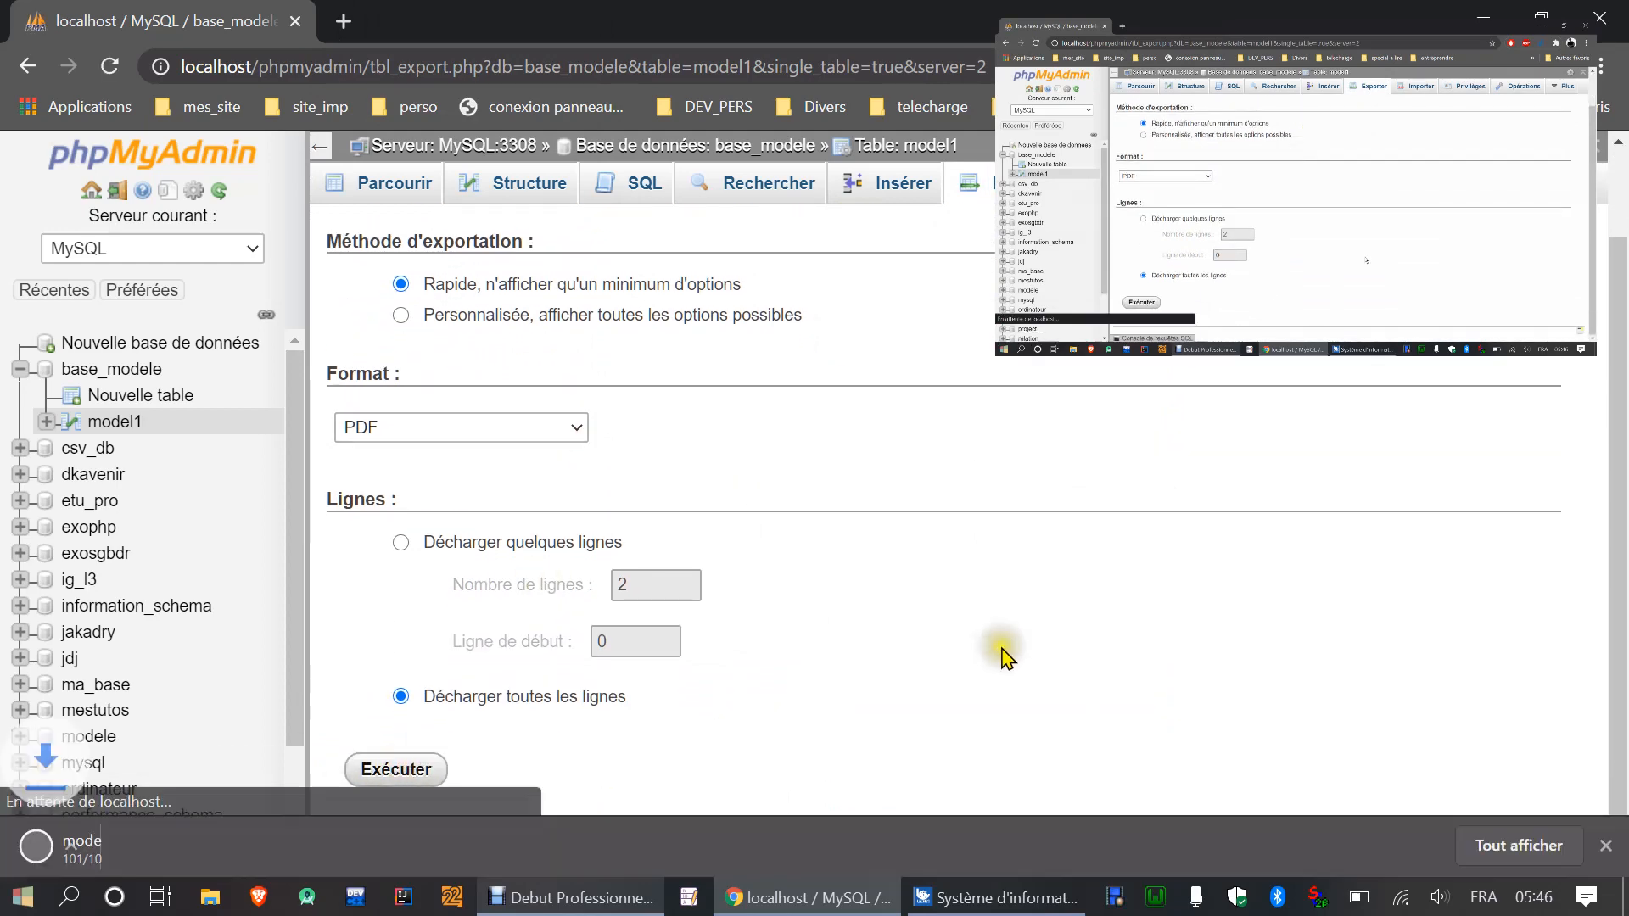
# Step: Open the downloaded model1.pdf and enlarge the page to make the exported table readable
pyautogui.click(87, 859)
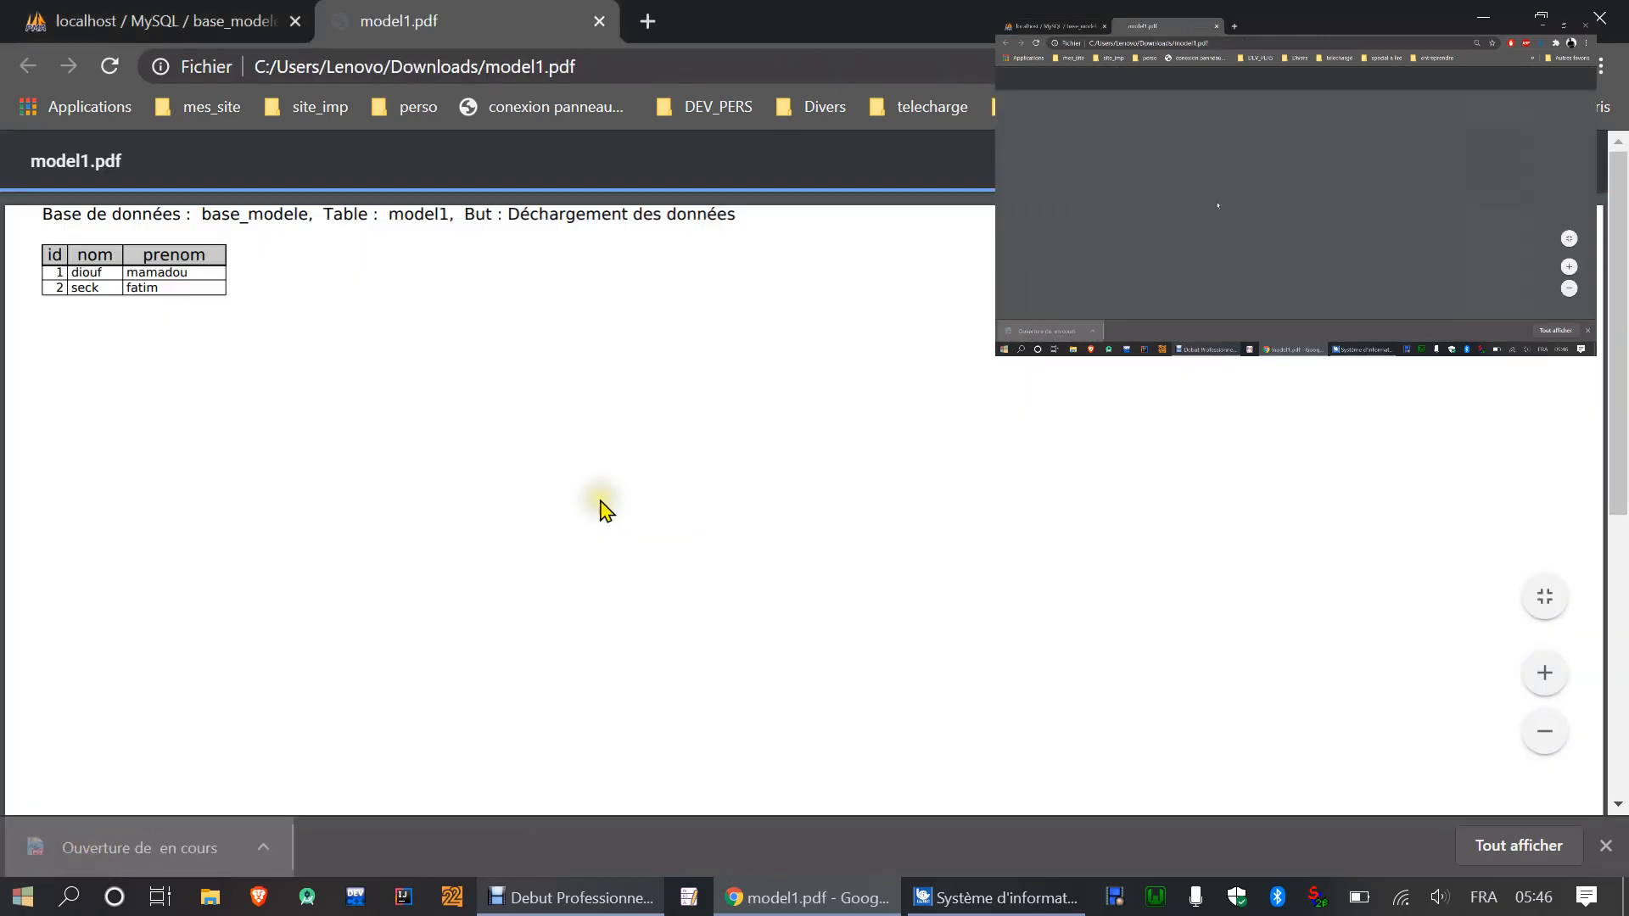
pyautogui.click(1549, 680)
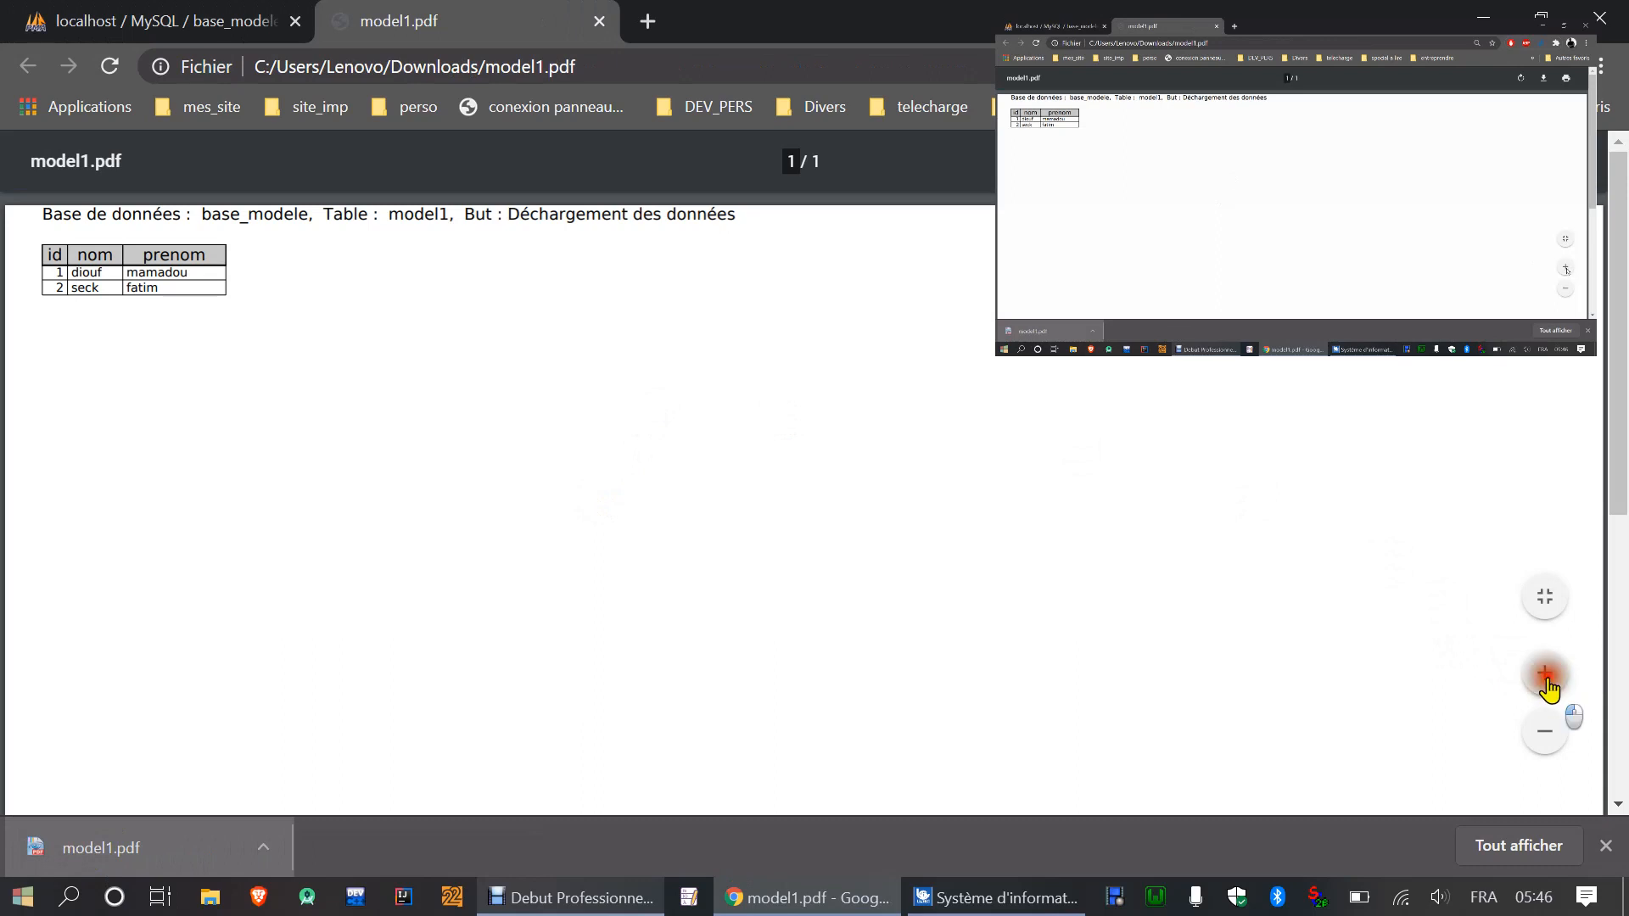
pyautogui.click(1548, 679)
pyautogui.click(1549, 681)
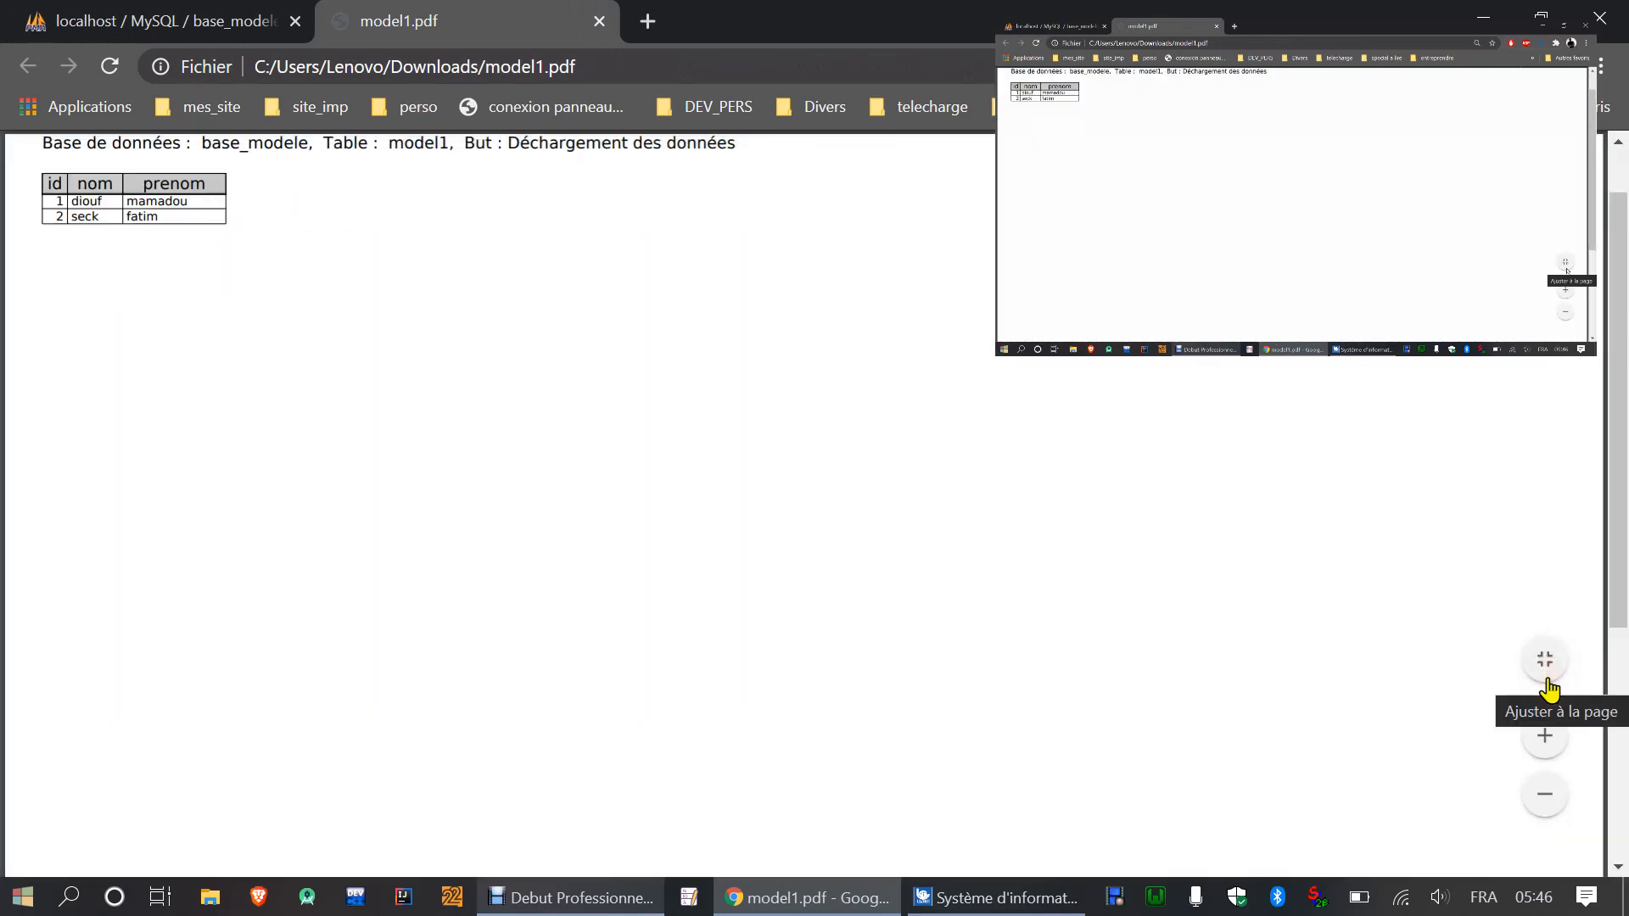
pyautogui.click(1548, 681)
pyautogui.click(1543, 736)
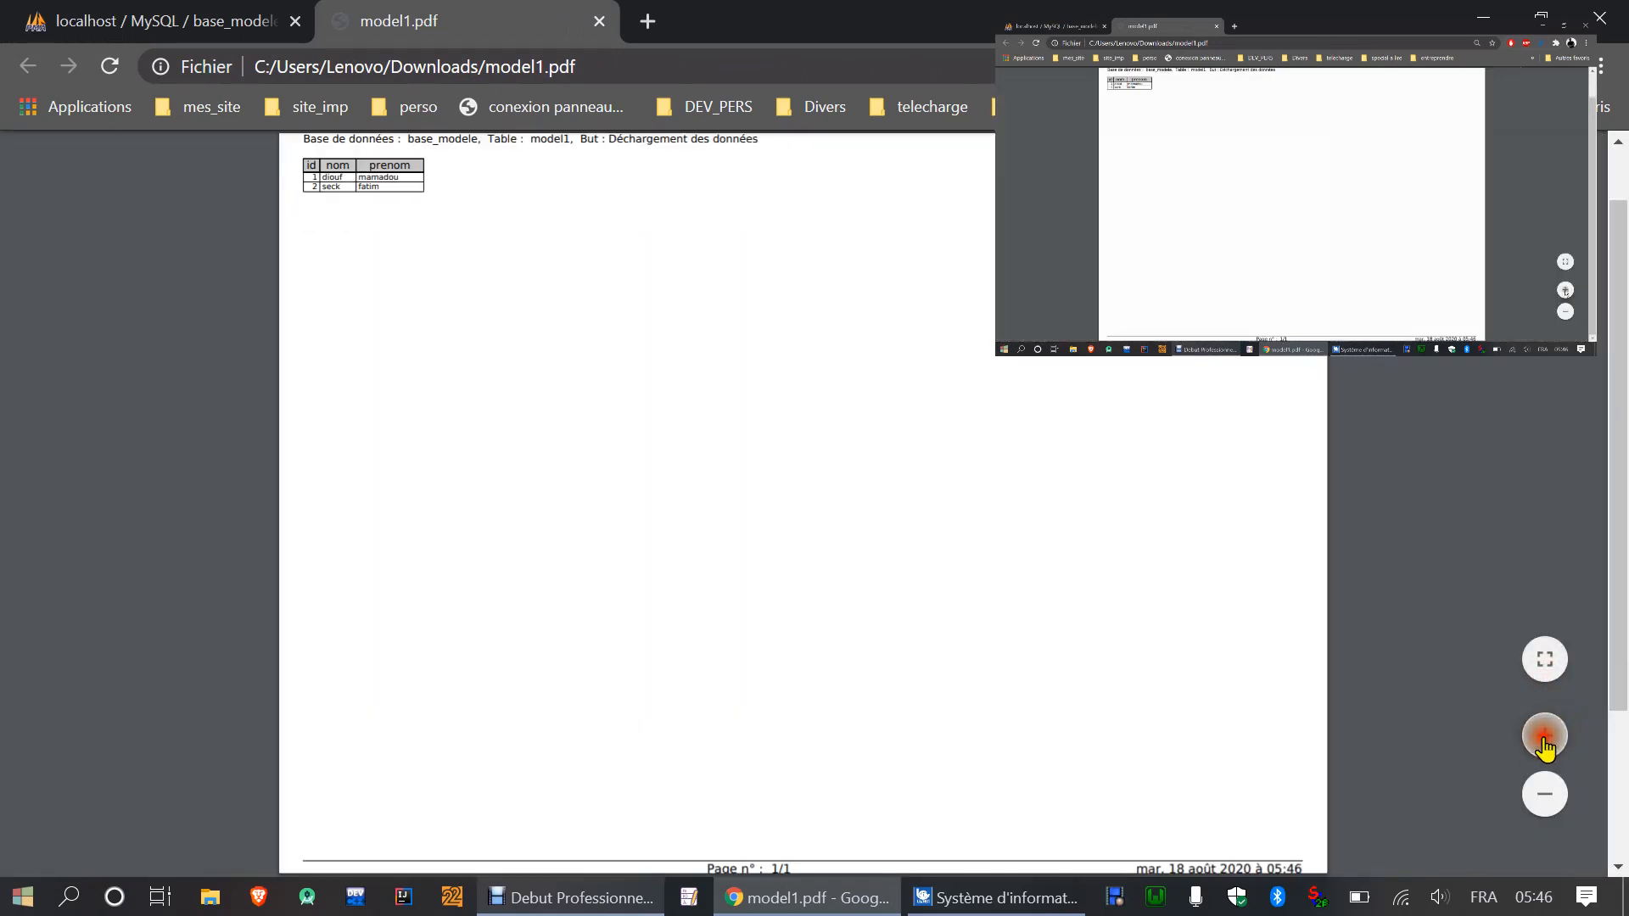
pyautogui.click(1544, 738)
pyautogui.click(1544, 738)
pyautogui.click(1545, 738)
pyautogui.click(1545, 738)
pyautogui.click(1544, 739)
pyautogui.click(1544, 738)
pyautogui.click(1545, 739)
pyautogui.doubleClick(1545, 739)
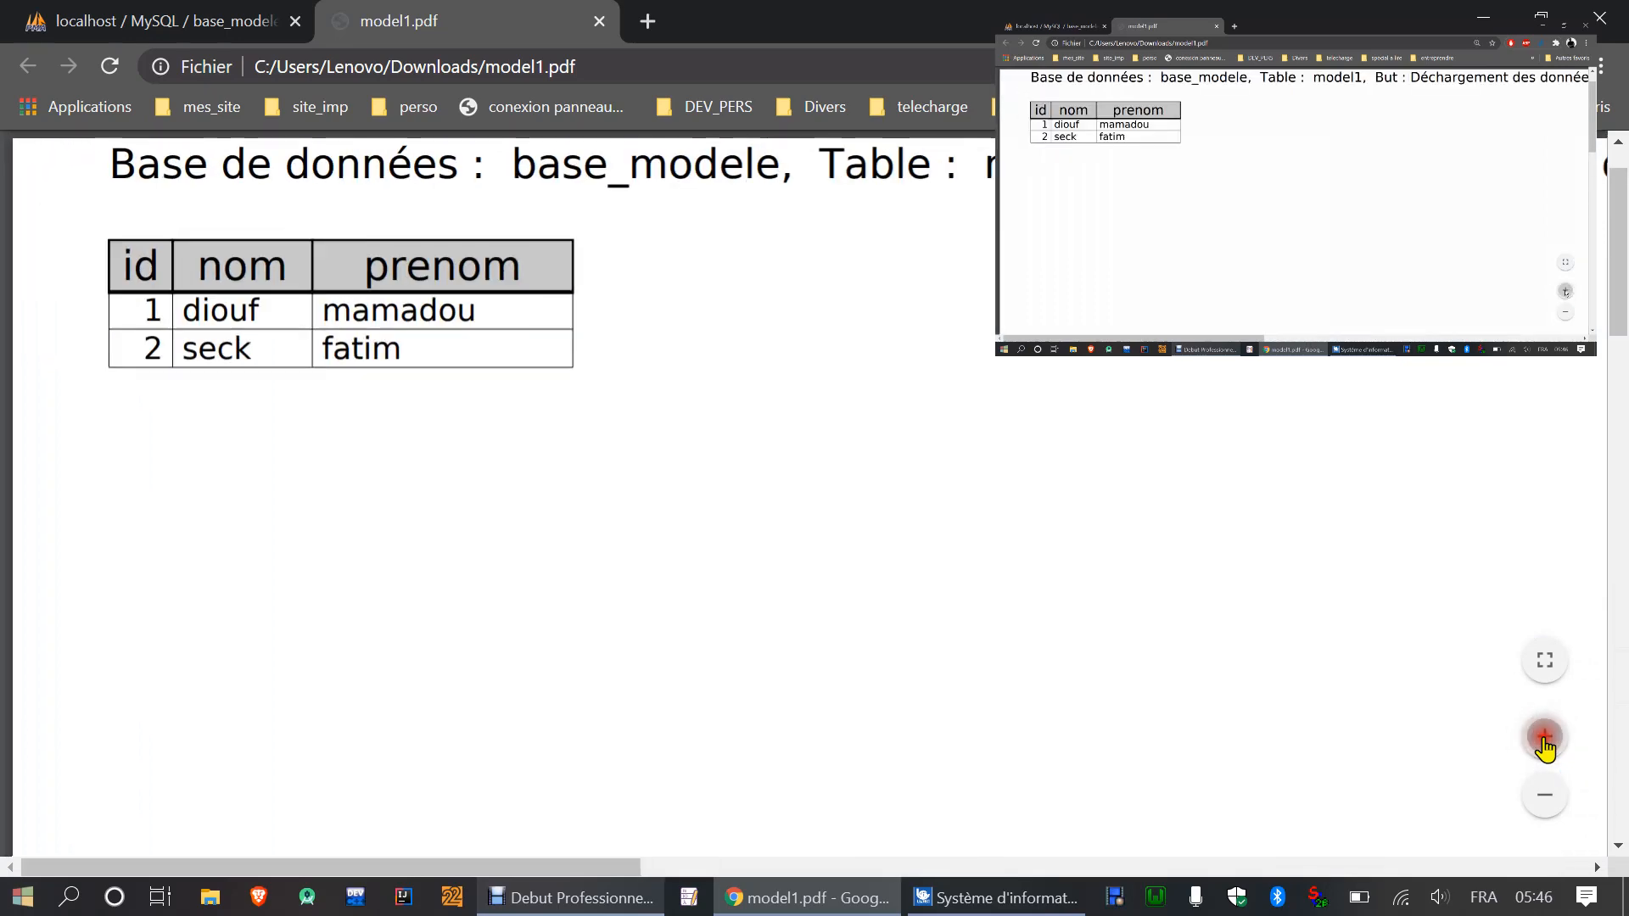
pyautogui.click(1545, 795)
pyautogui.click(1545, 795)
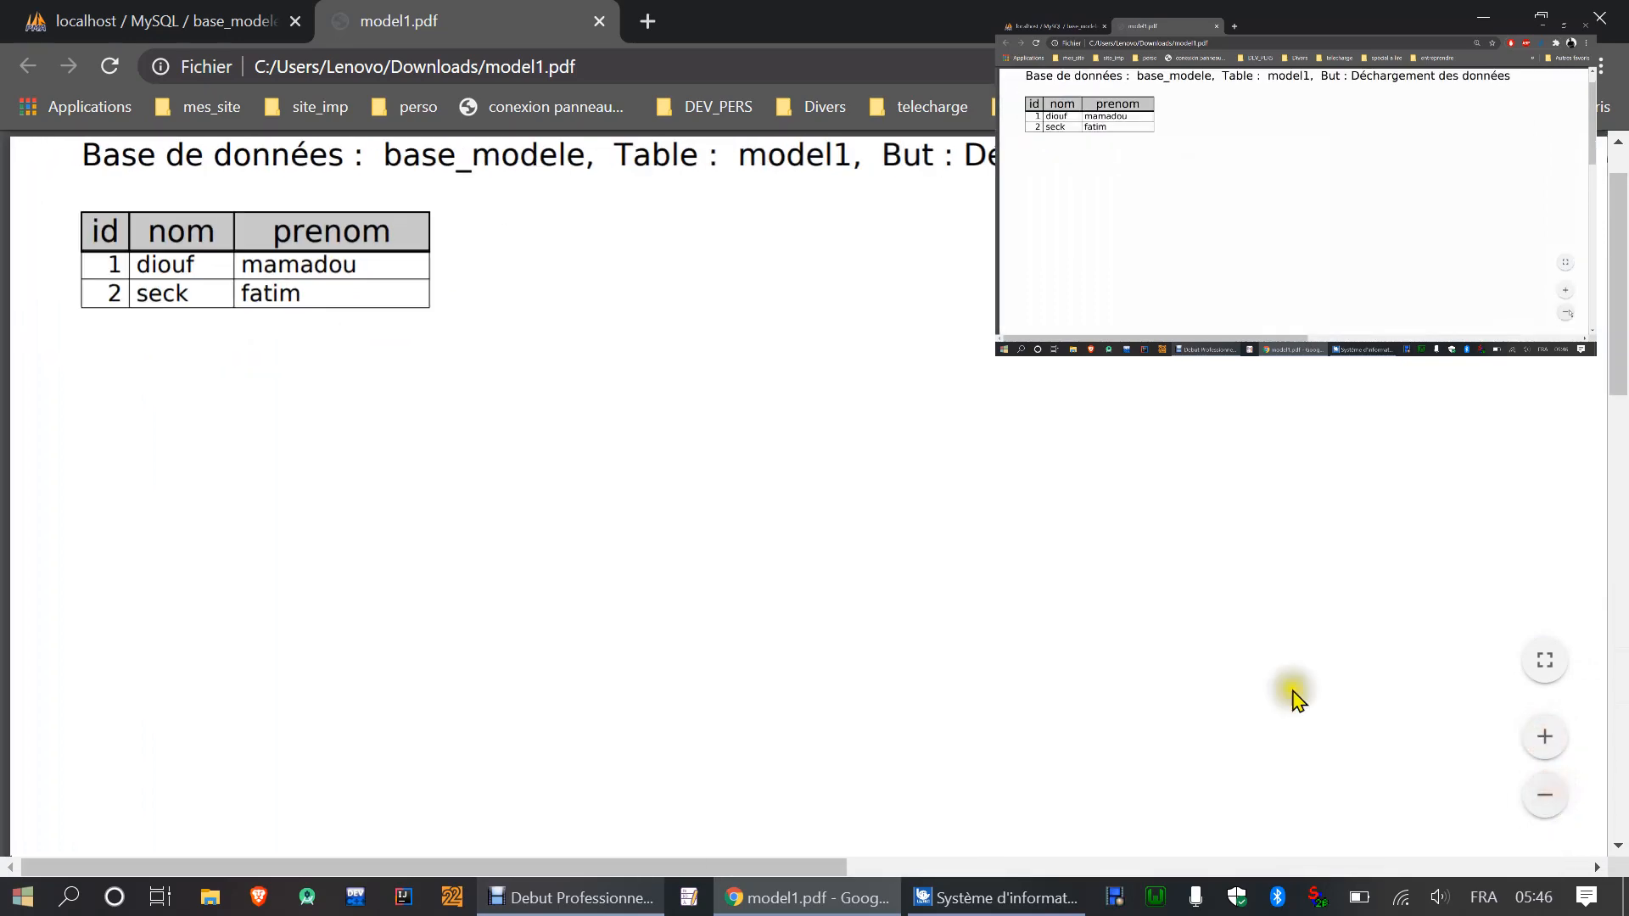
# Step: Review the exported id, nom and prenom table in model1.pdf, and close the PDF
pyautogui.click(751, 466)
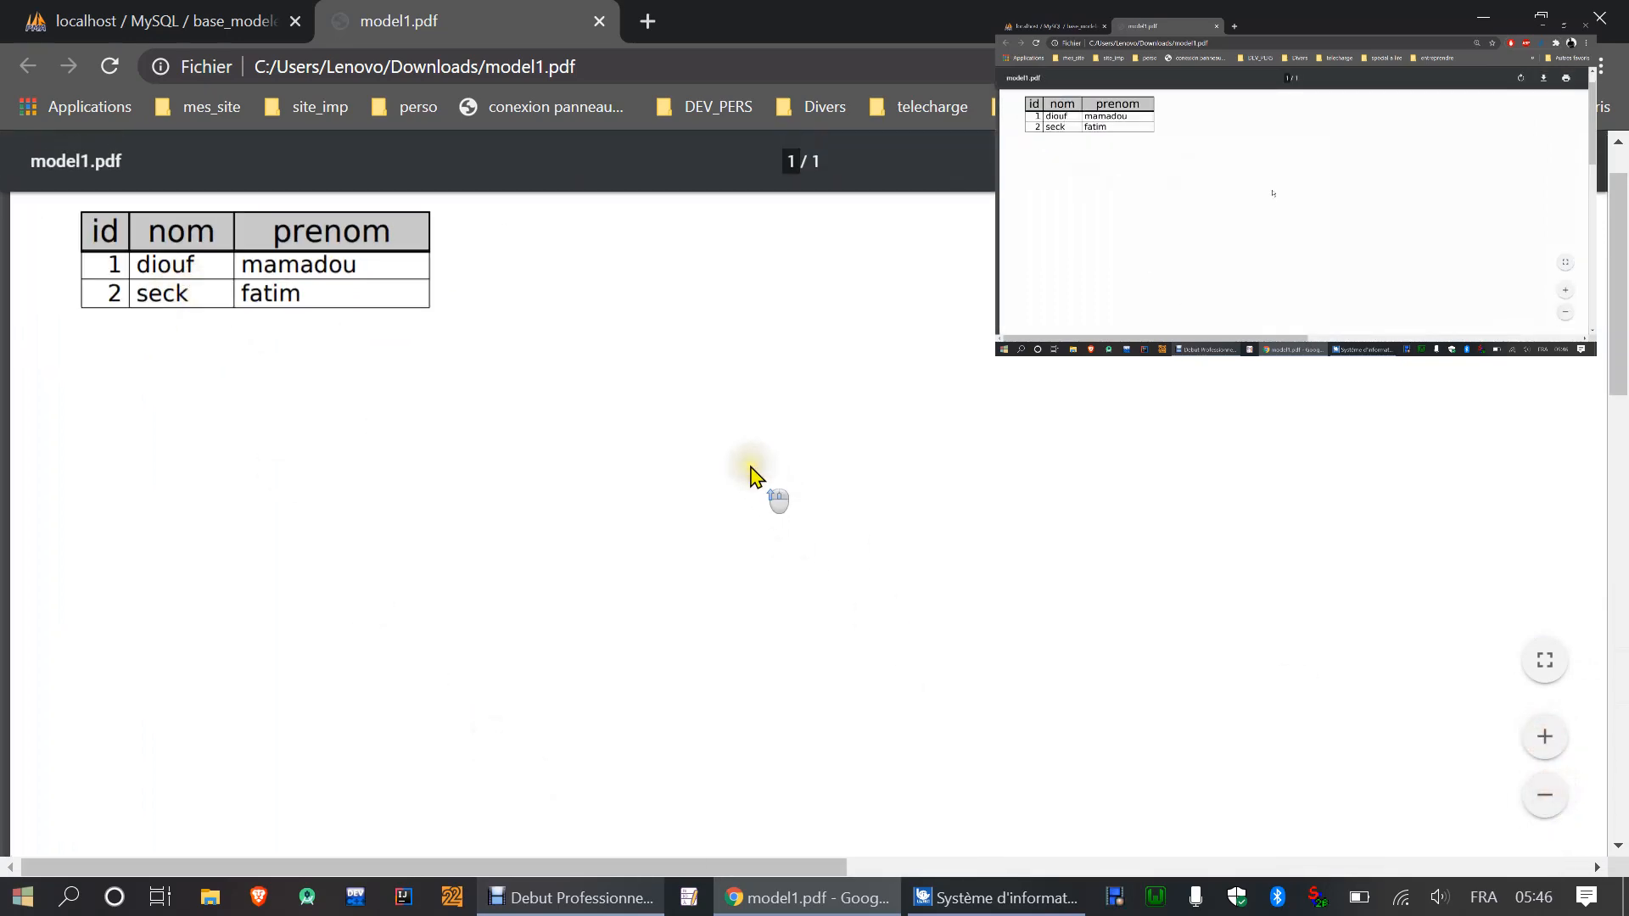
pyautogui.scroll(2, 751, 476)
pyautogui.scroll(-2, 751, 476)
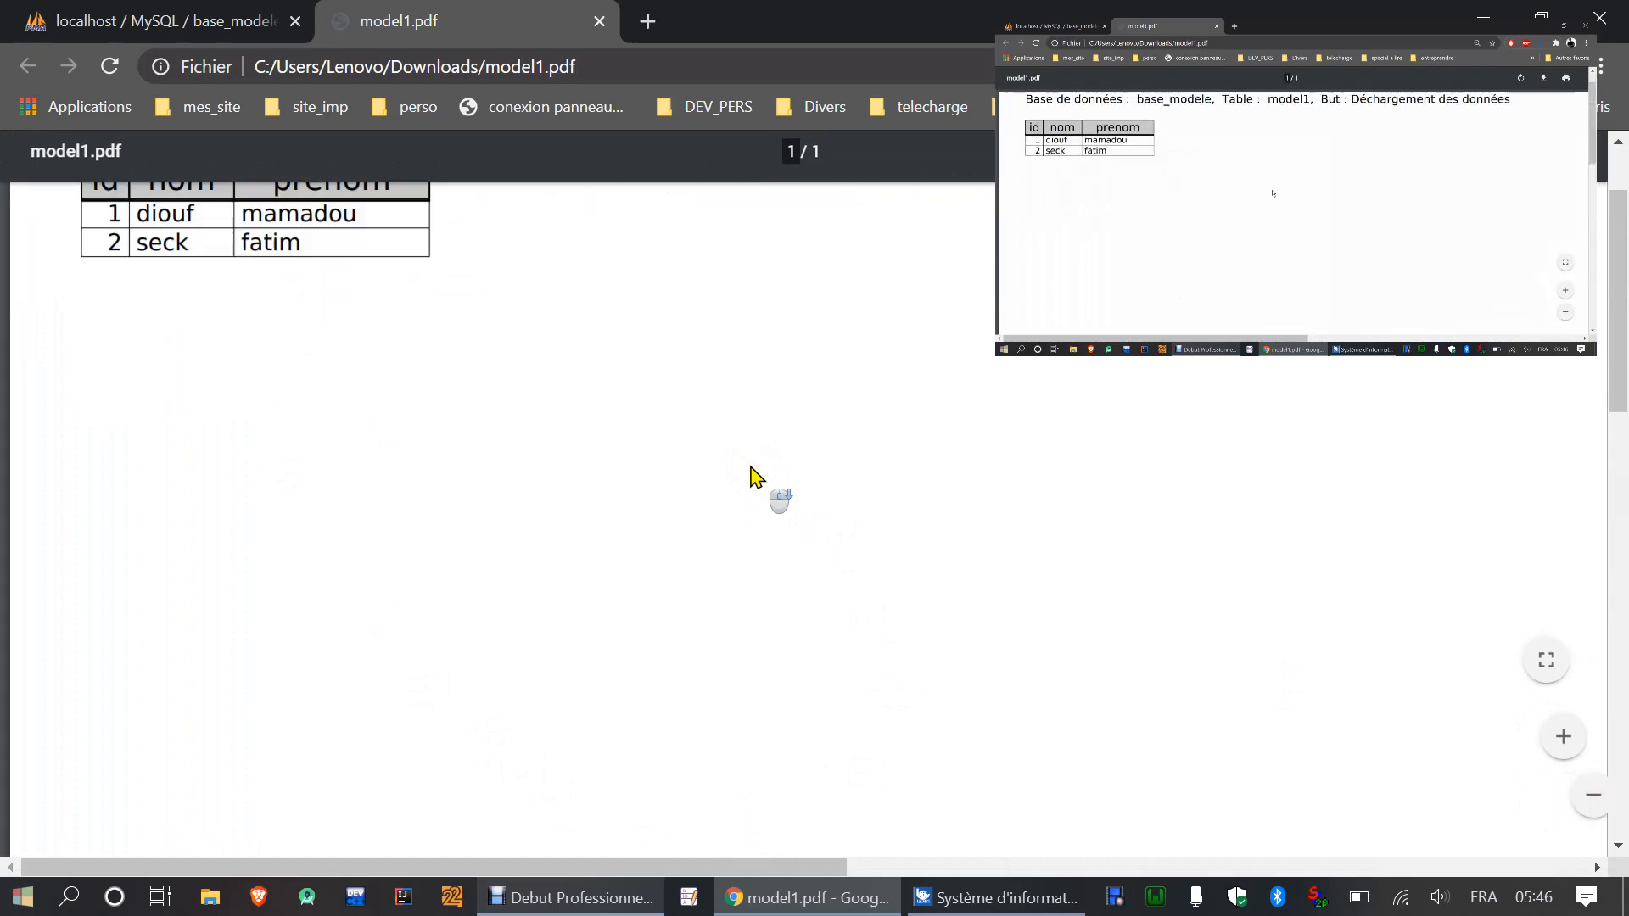
pyautogui.scroll(2, 751, 475)
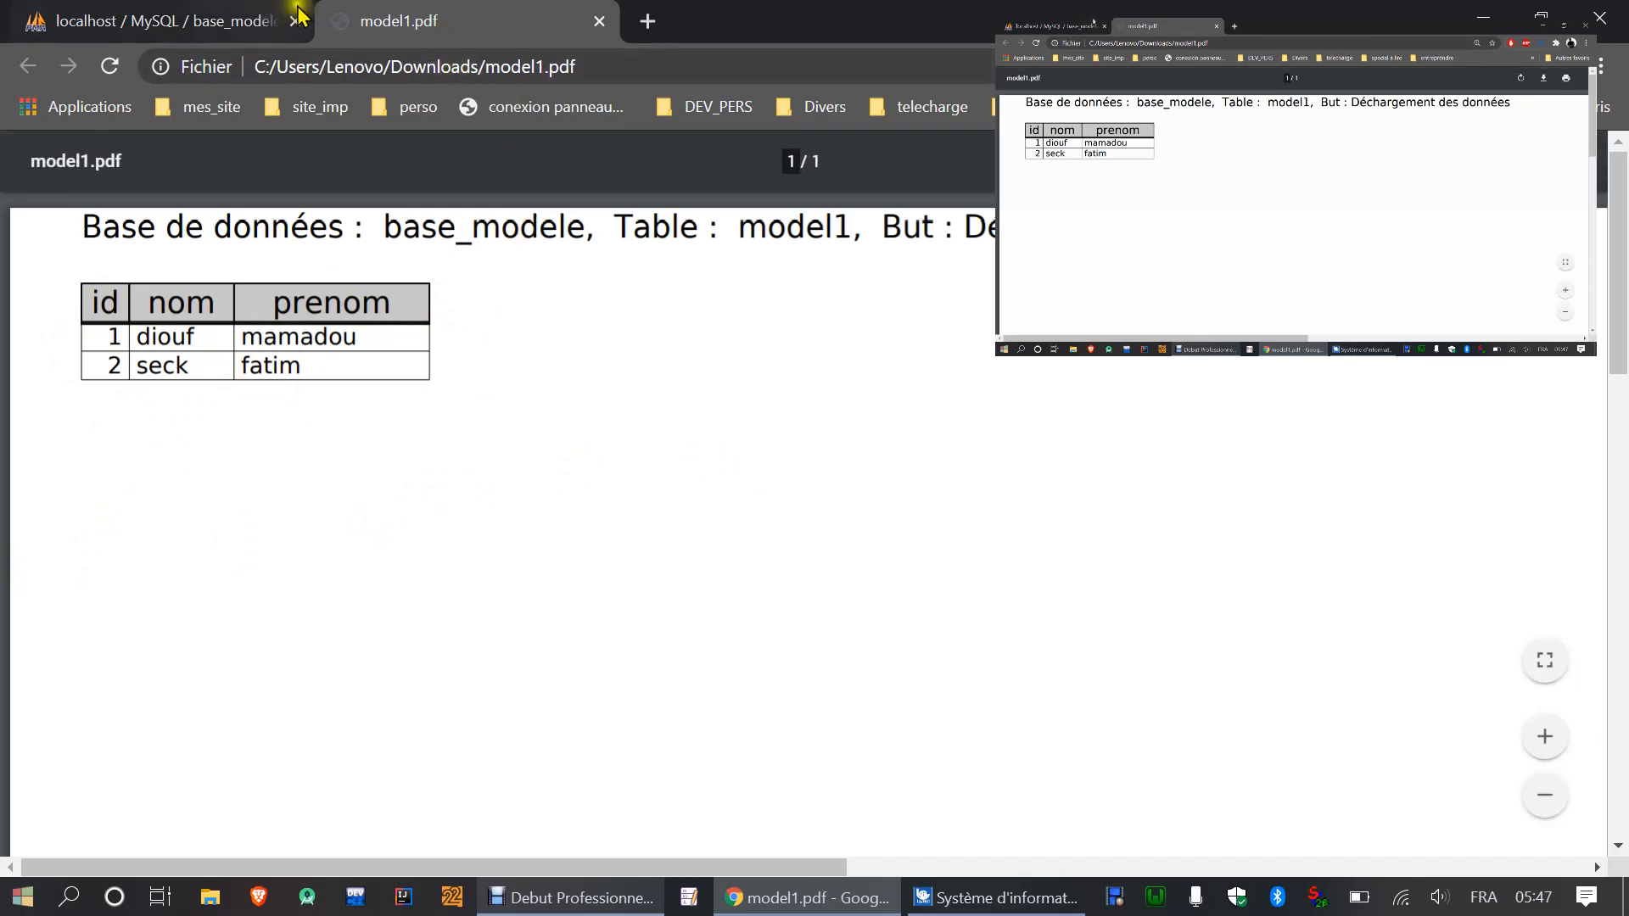
pyautogui.click(599, 21)
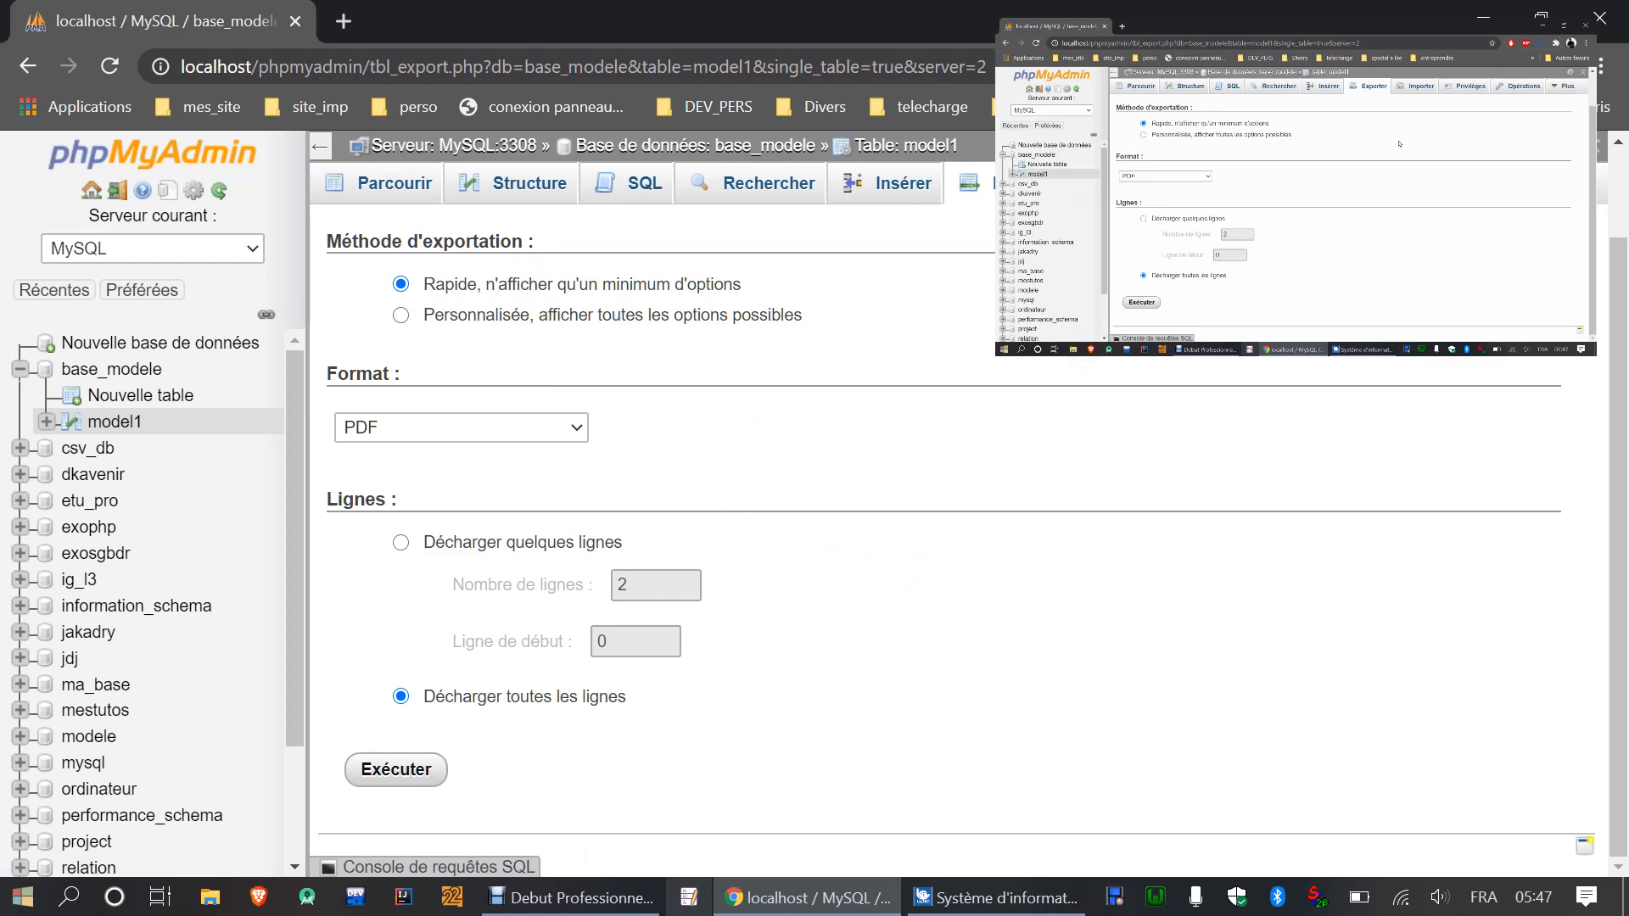
# Step: Open the import page for model1, browse to the model1 PDF in Téléchargements, and cancel the file selection
pyautogui.click(1104, 184)
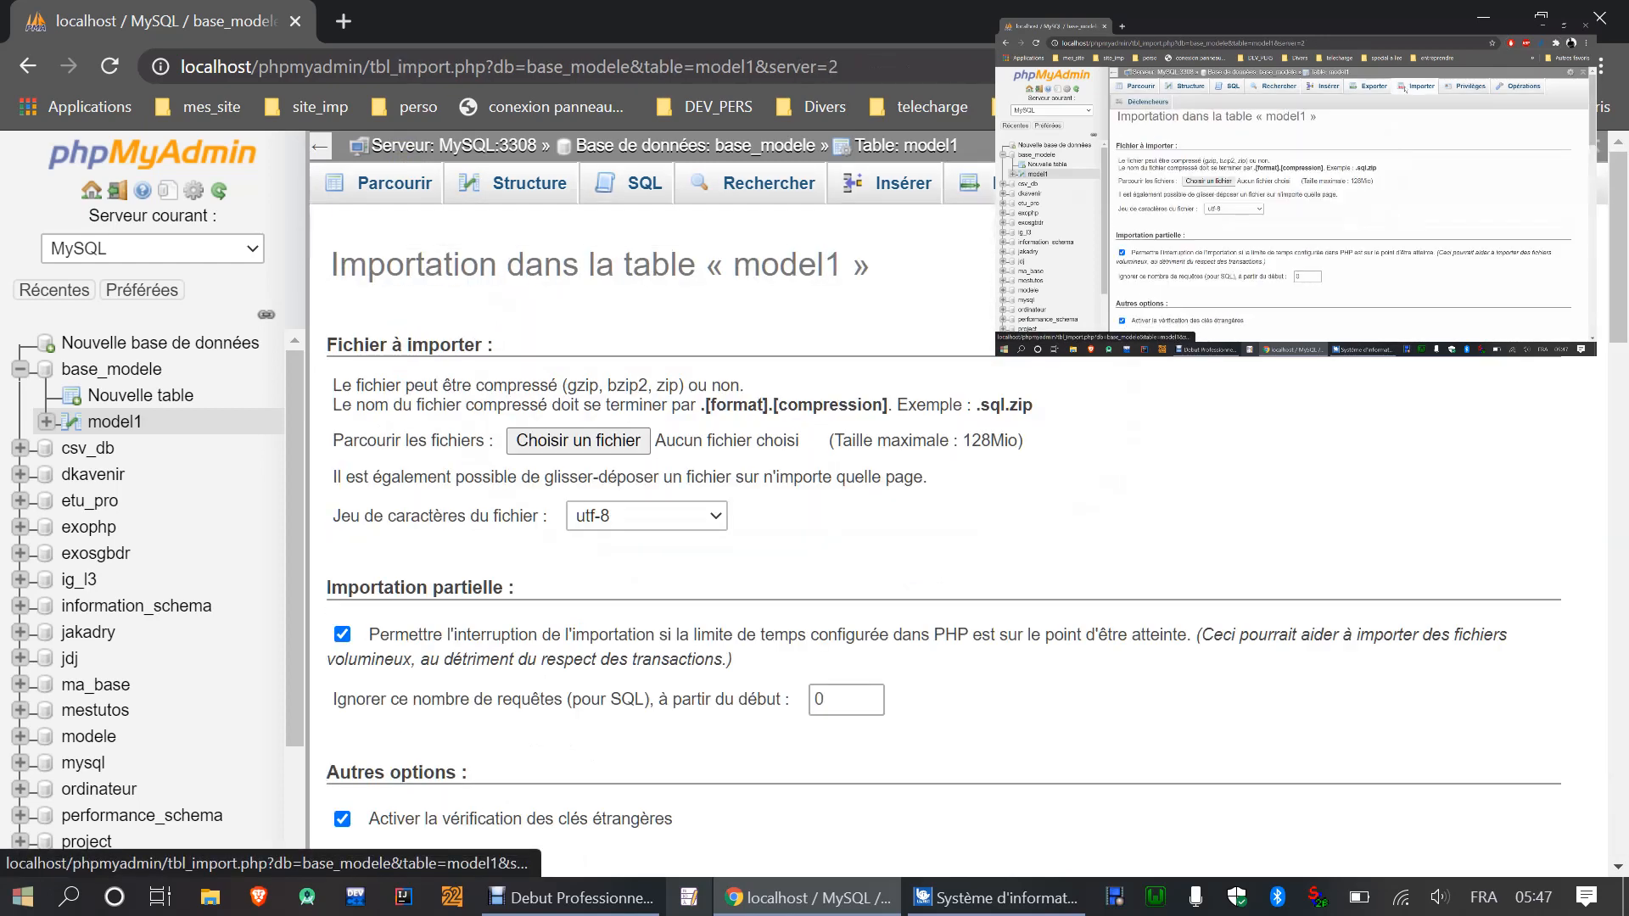
pyautogui.click(623, 452)
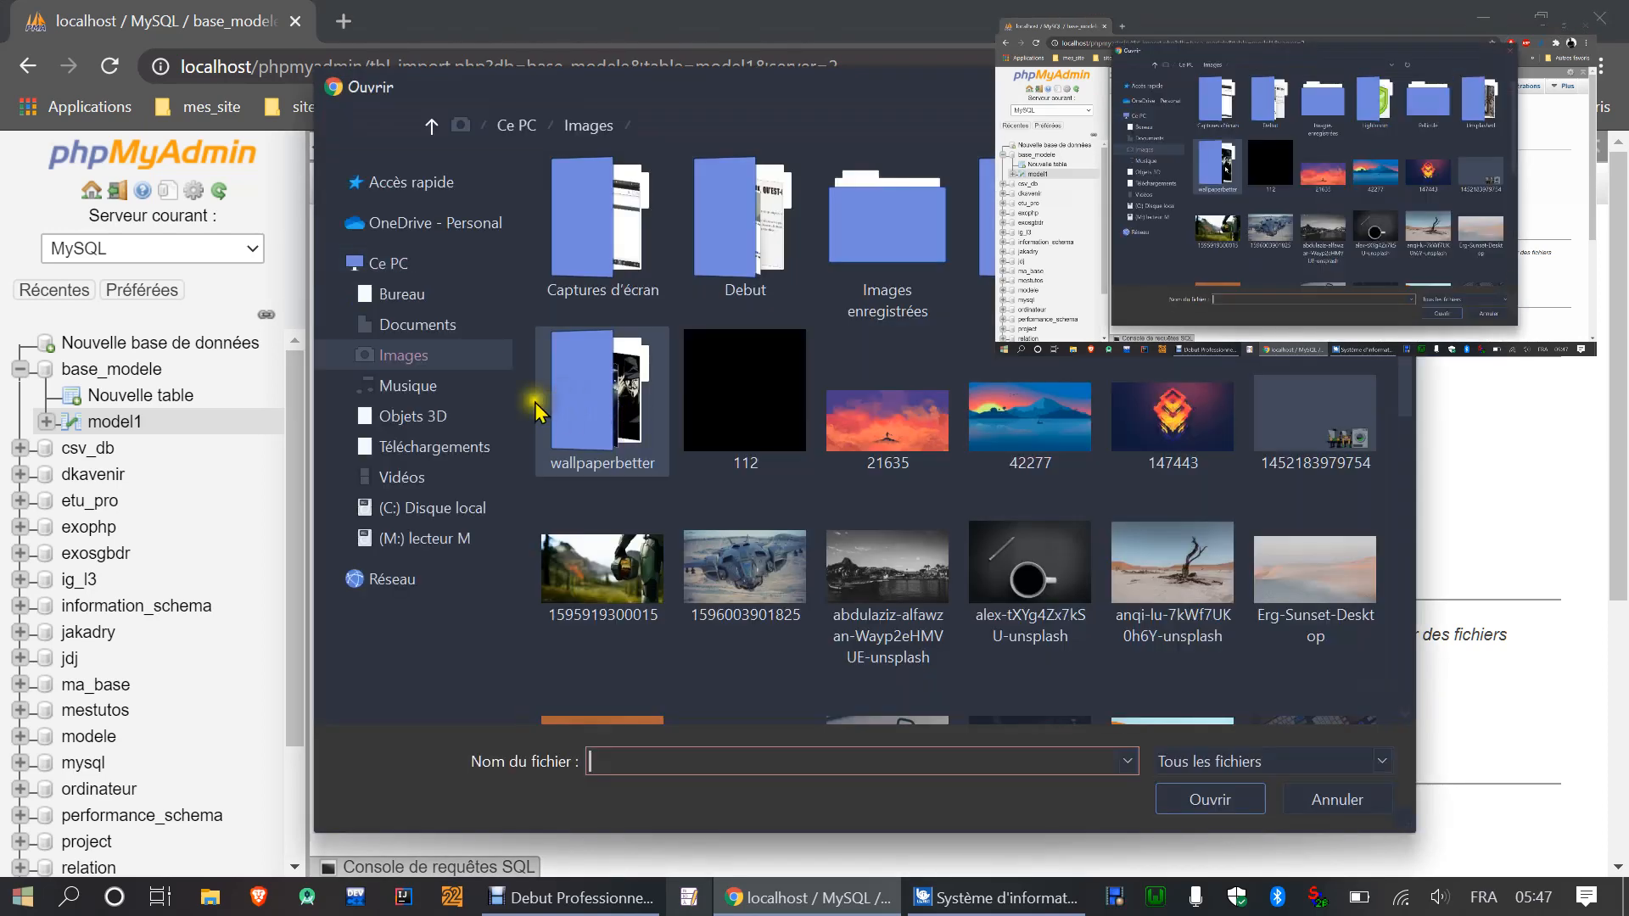
pyautogui.click(463, 448)
pyautogui.click(618, 260)
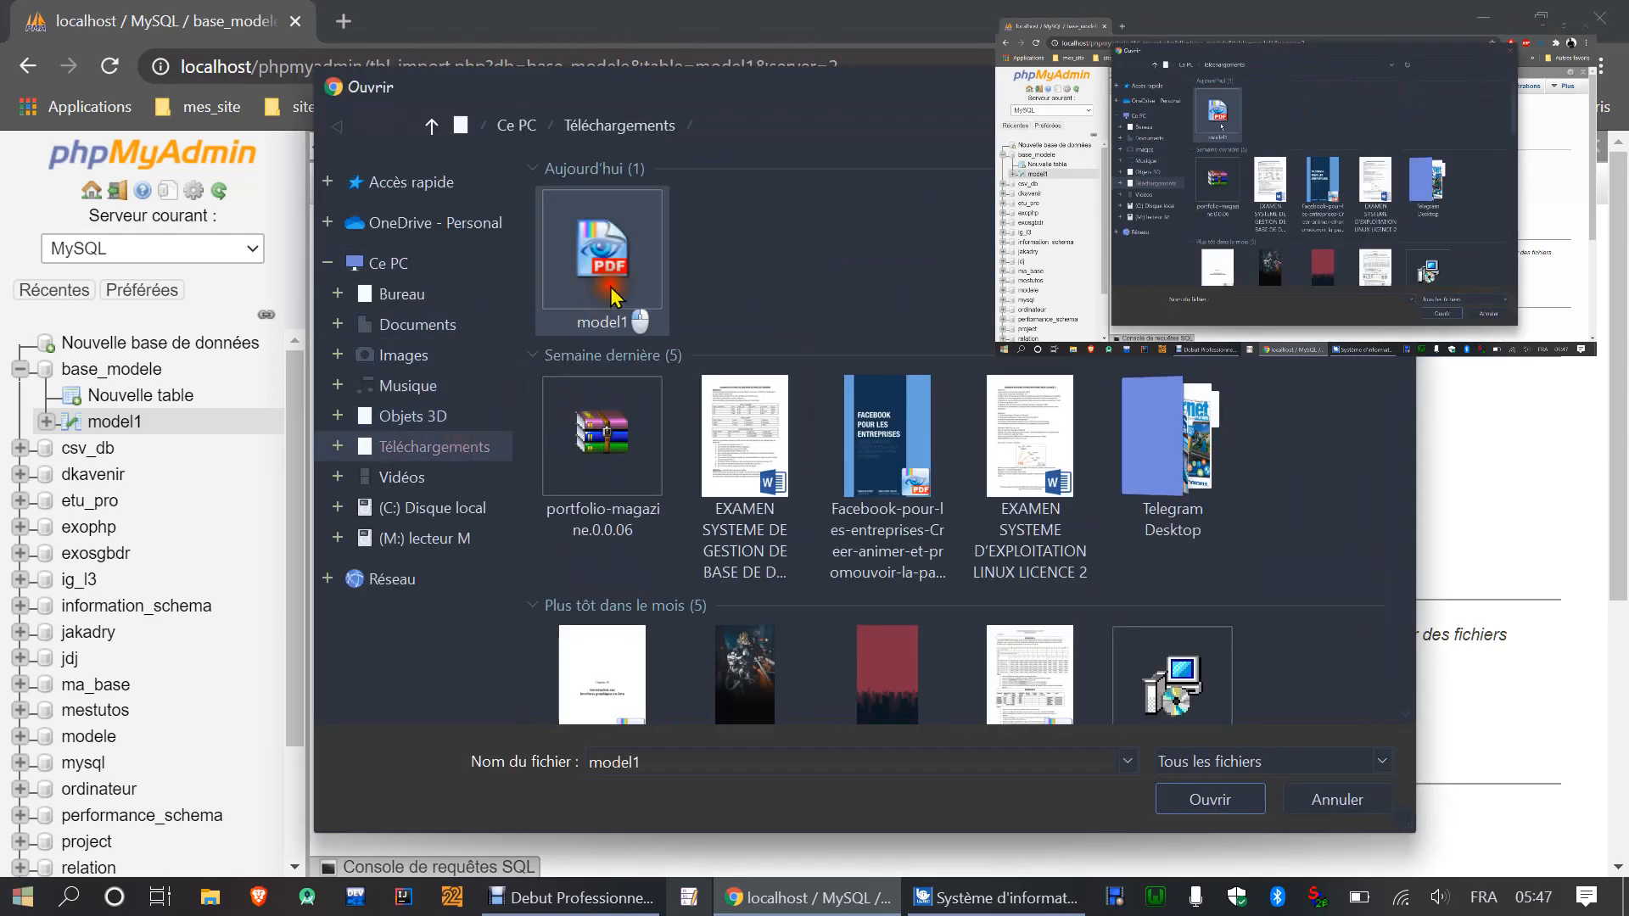
pyautogui.click(1339, 796)
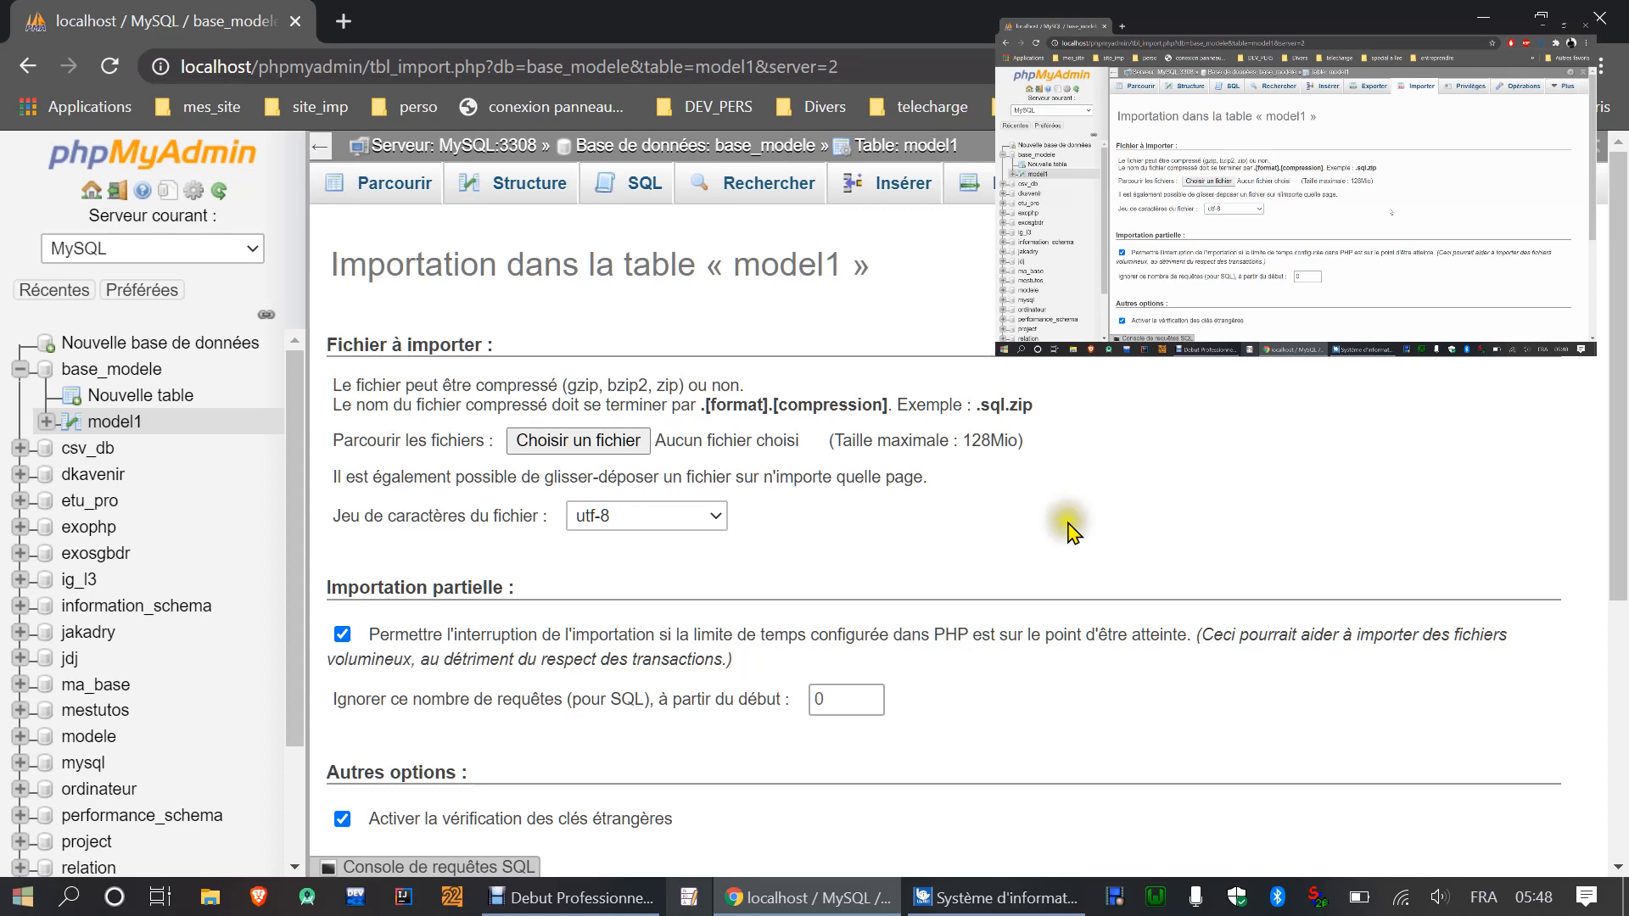
# Step: Hide and restore the database navigation area, and return to the phpMyAdmin home page
pyautogui.click(319, 146)
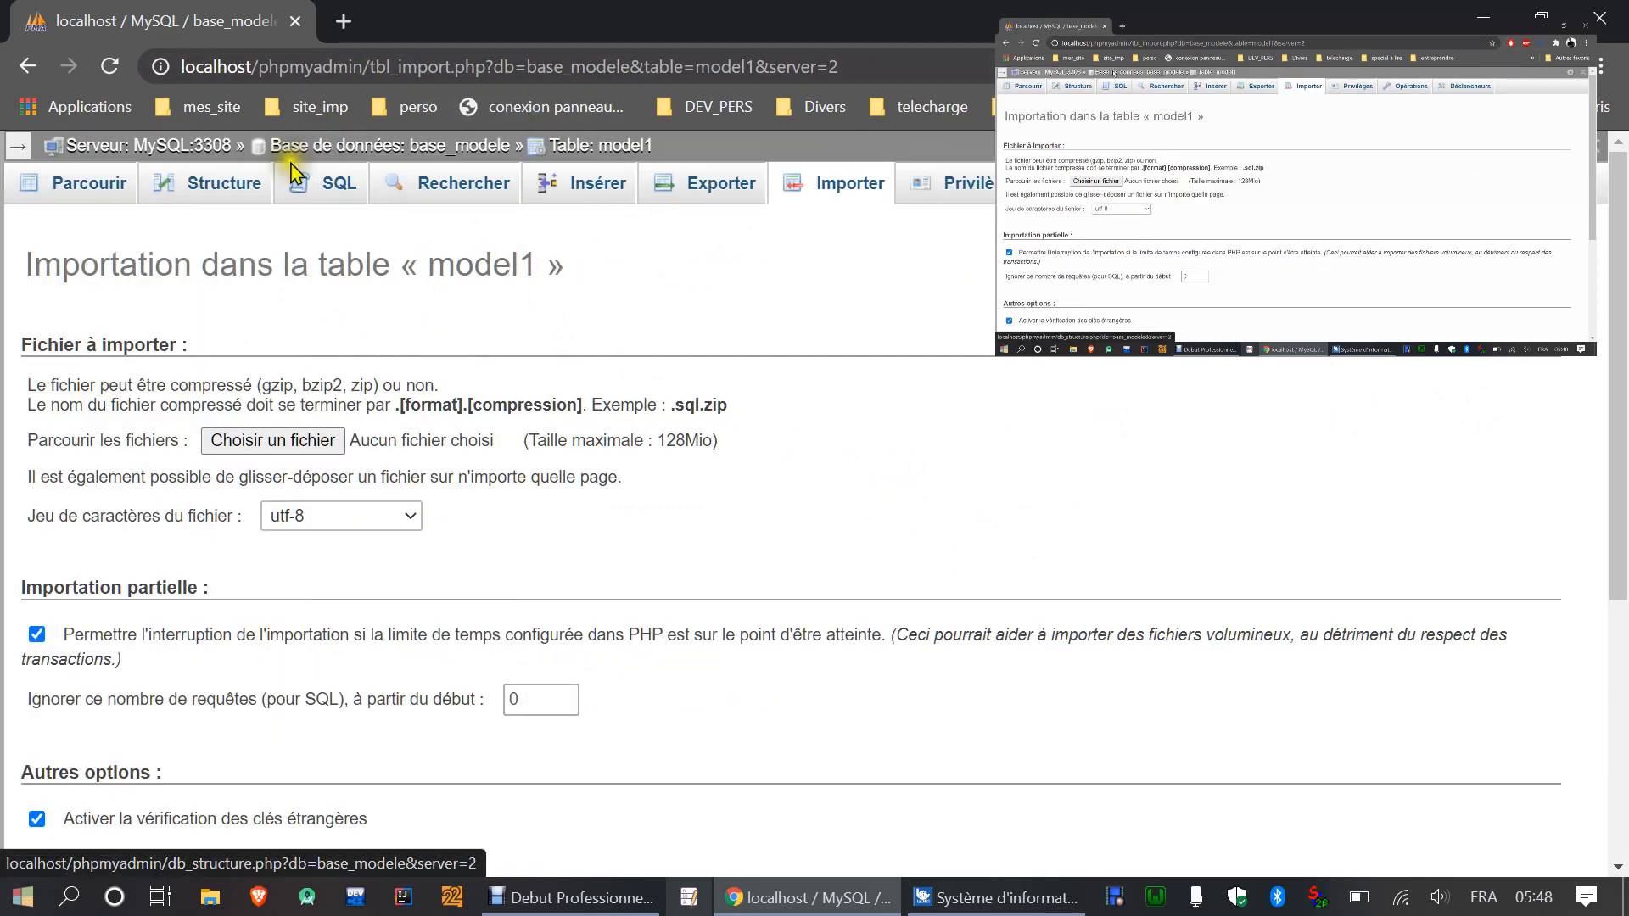
pyautogui.click(17, 147)
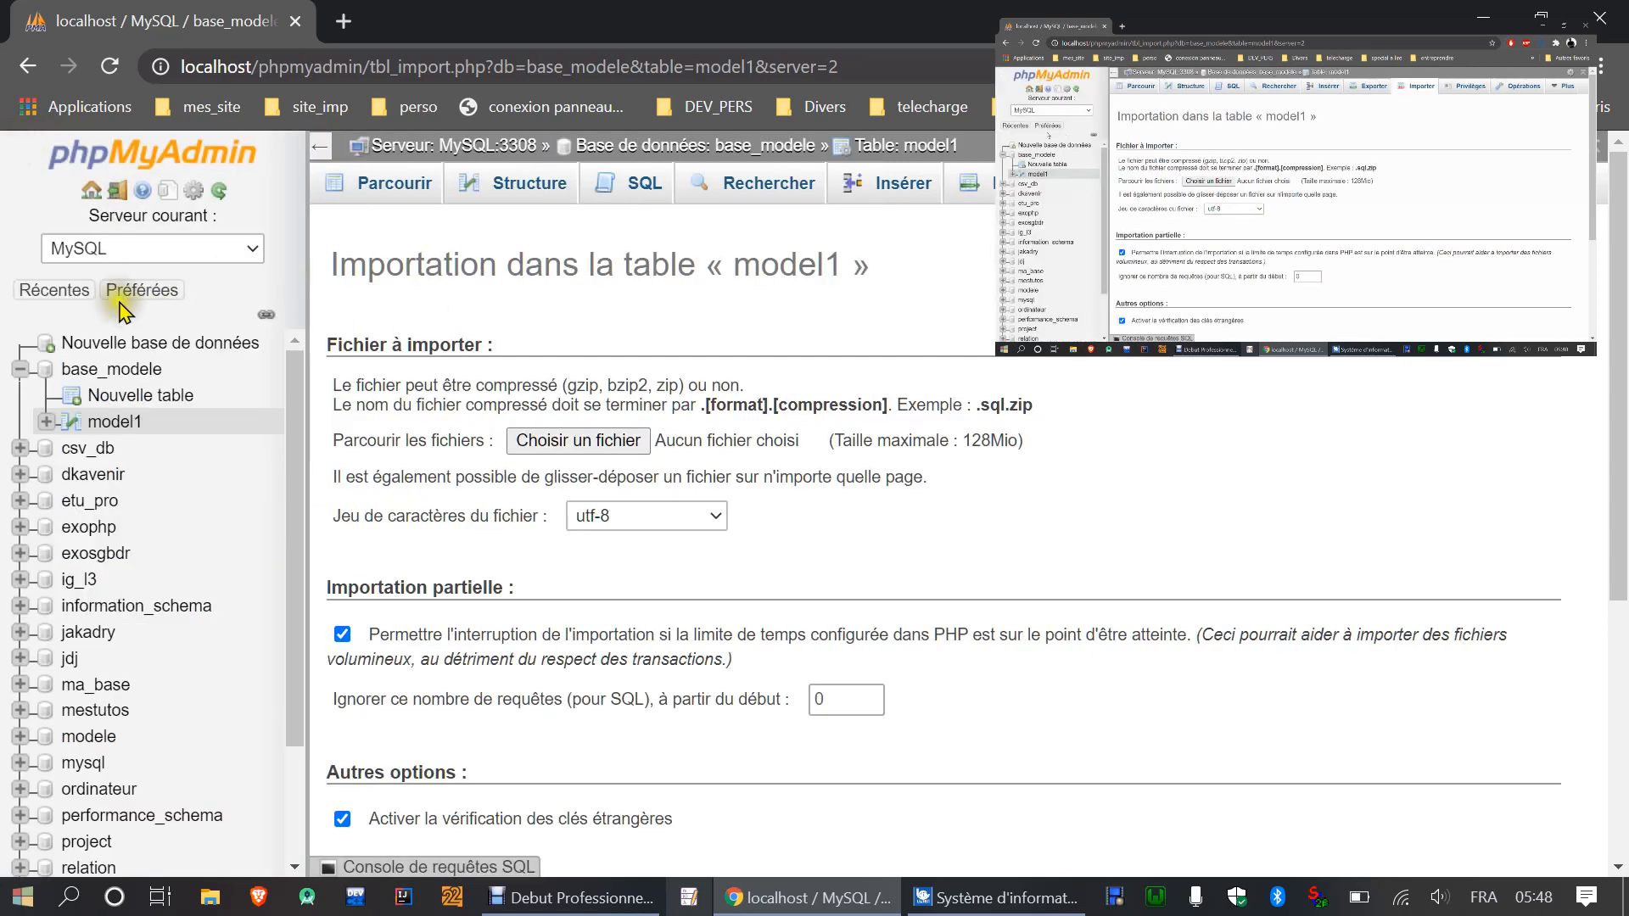
pyautogui.click(89, 192)
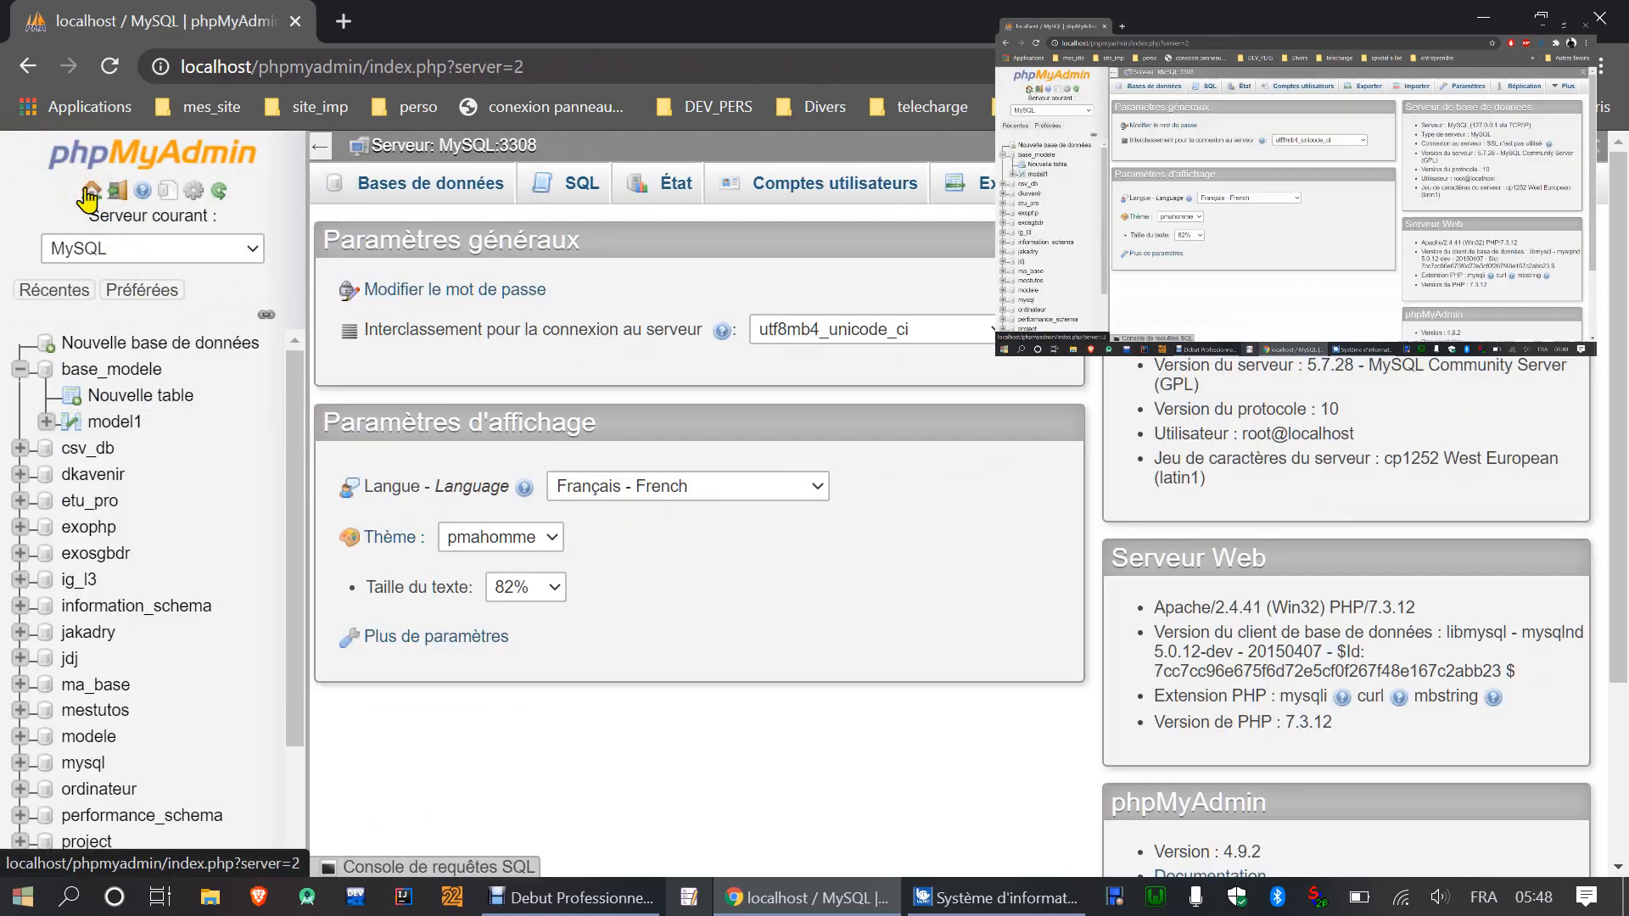